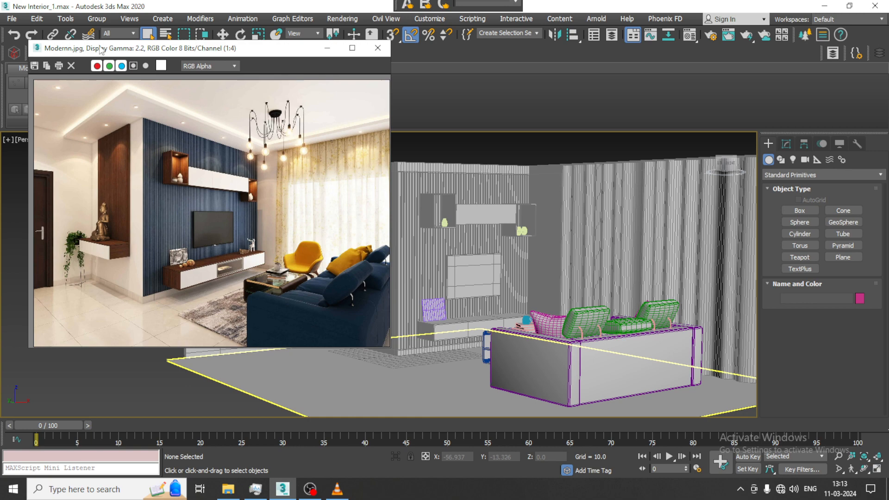
# Move the reference image clear of the room model and bring the TV wall and wall corner into view.
pyautogui.moveTo(168, 52); pyautogui.dragTo(137, 32)
pyautogui.keyDown('alt'); pyautogui.moveTo(544, 255); pyautogui.dragTo(555, 278, button='middle'); pyautogui.keyUp('alt')
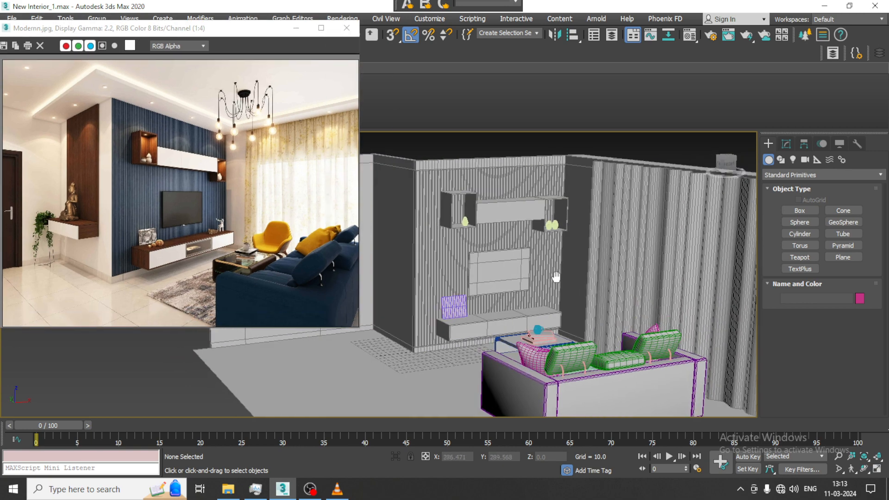
pyautogui.moveTo(456, 282); pyautogui.dragTo(480, 227, button='middle')
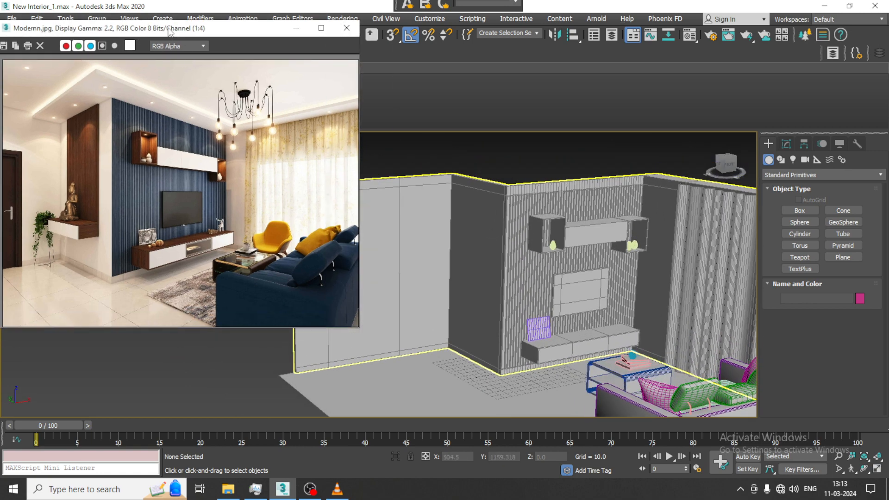
pyautogui.moveTo(169, 29); pyautogui.dragTo(126, 20)
pyautogui.moveTo(526, 214)
pyautogui.mouseDown(button='middle')
pyautogui.moveTo(512, 214)
pyautogui.moveTo(521, 217)
pyautogui.mouseUp(button='middle')
# Draw an open line in the top plan along the inside of the recessed side wall, the TV wall and the curtain wall.
pyautogui.hotkey('alt', 'w')
pyautogui.click(336, 209)
pyautogui.hotkey('alt', 'w')
pyautogui.moveTo(336, 210); pyautogui.dragTo(379, 219, button='middle')
pyautogui.scroll(-10, 479, 218)
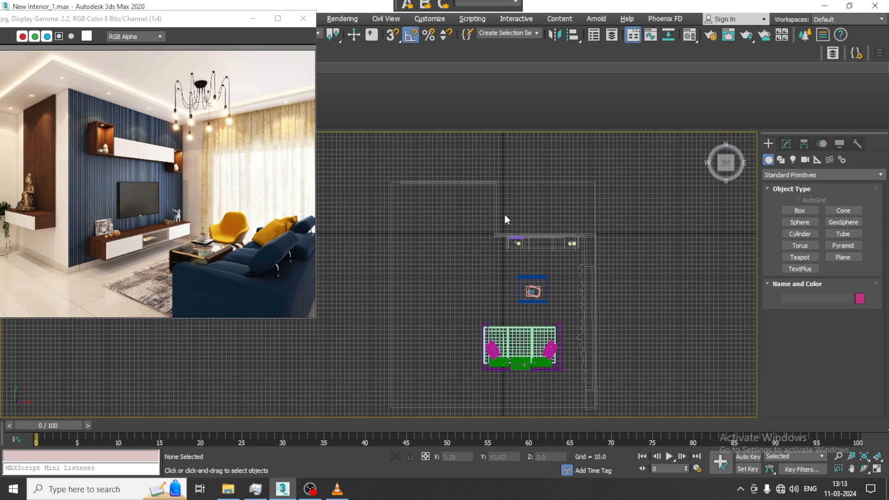
pyautogui.moveTo(539, 219); pyautogui.dragTo(513, 236, button='middle')
pyautogui.click(781, 162)
pyautogui.click(809, 222)
pyautogui.scroll(2, 482, 194)
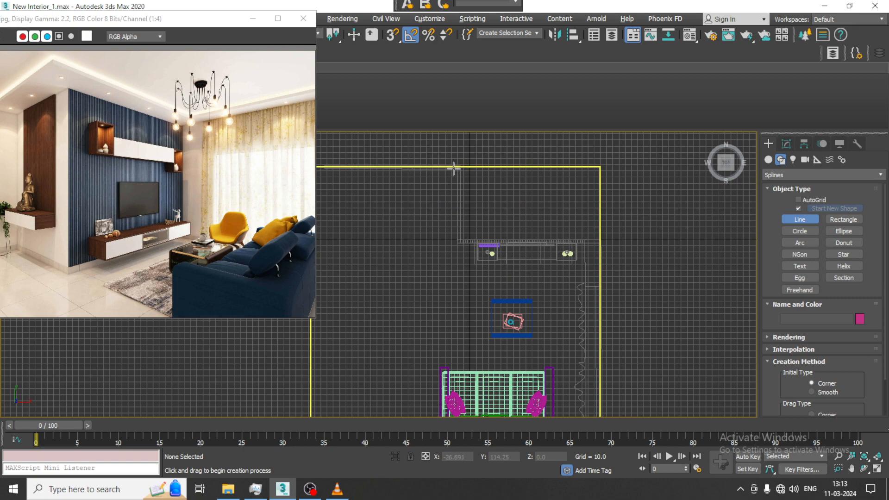
pyautogui.click(453, 168)
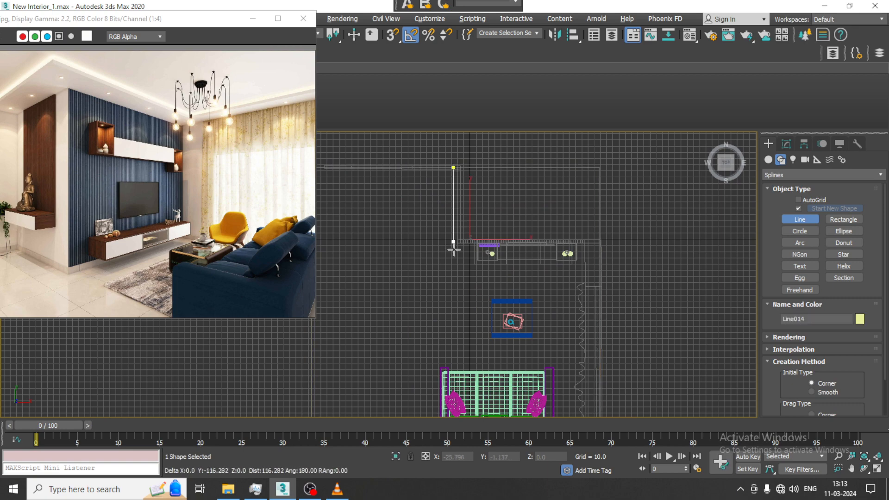
pyautogui.click(578, 254)
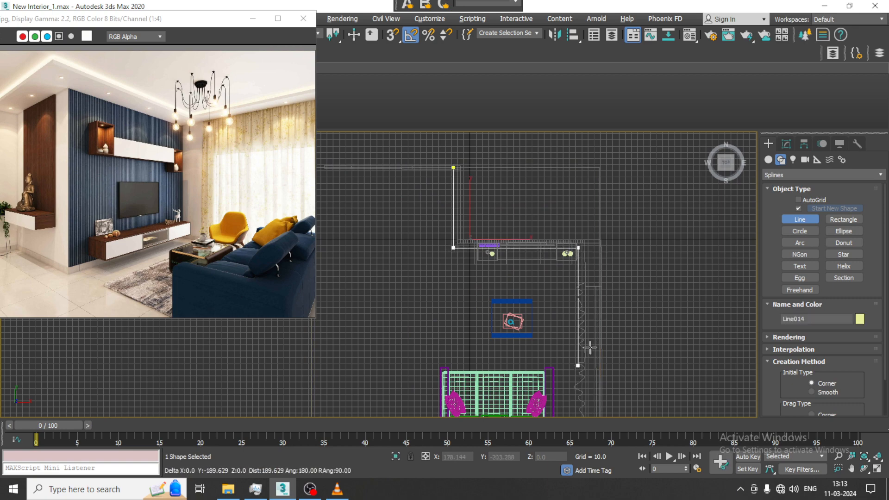
pyautogui.scroll(-3, 589, 347)
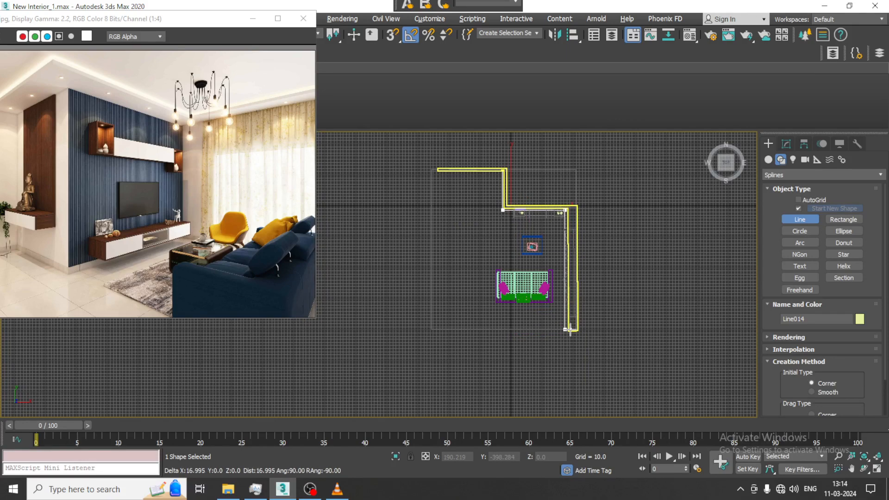
pyautogui.rightClick(569, 329)
# Raise the wall-following line from the floor to ceiling level, at a Z height of about 227.
pyautogui.hotkey('alt', 'w')
pyautogui.rightClick(650, 337)
pyautogui.hotkey('alt', 'w')
pyautogui.keyDown('alt'); pyautogui.moveTo(548, 236); pyautogui.dragTo(533, 283, button='middle'); pyautogui.keyUp('alt')
pyautogui.hotkey('alt', 'w')
pyautogui.rightClick(343, 231)
pyautogui.hotkey('alt', 'w')
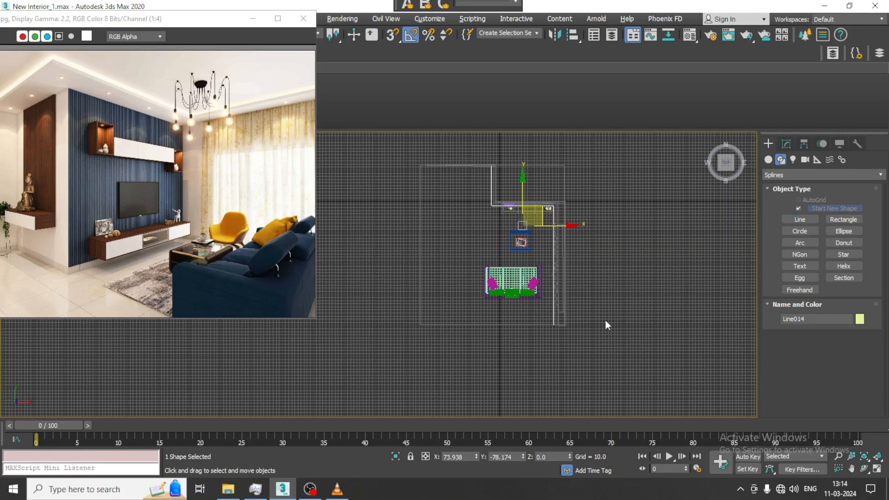
pyautogui.hotkey('alt', 'w')
pyautogui.rightClick(602, 337)
pyautogui.hotkey('alt', 'w')
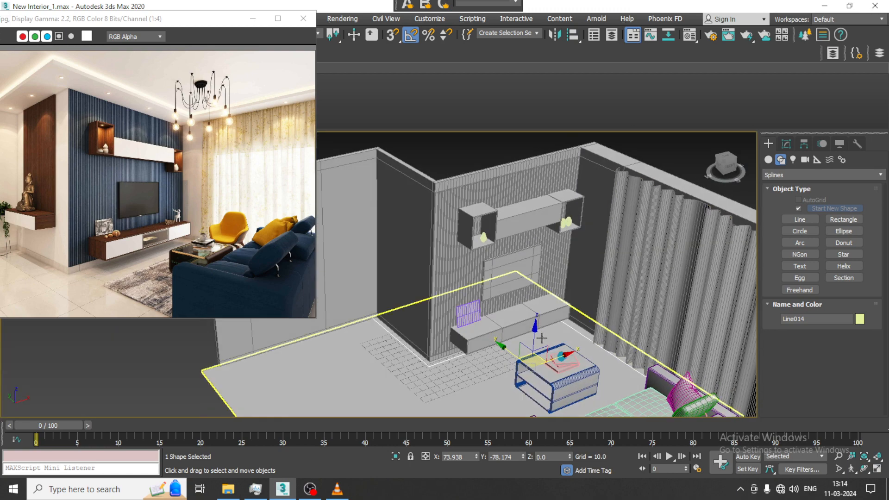
pyautogui.moveTo(535, 338); pyautogui.dragTo(525, 165)
pyautogui.keyDown('alt'); pyautogui.moveTo(562, 198); pyautogui.dragTo(575, 247, button='middle'); pyautogui.keyUp('alt')
# Outline the line's spline toward the room interior to form a closed ceiling border strip.
pyautogui.click(786, 143)
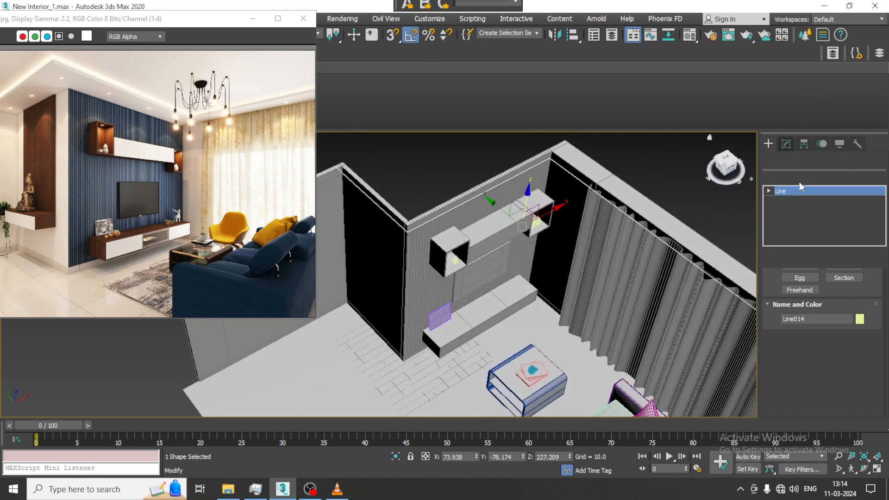
pyautogui.click(768, 191)
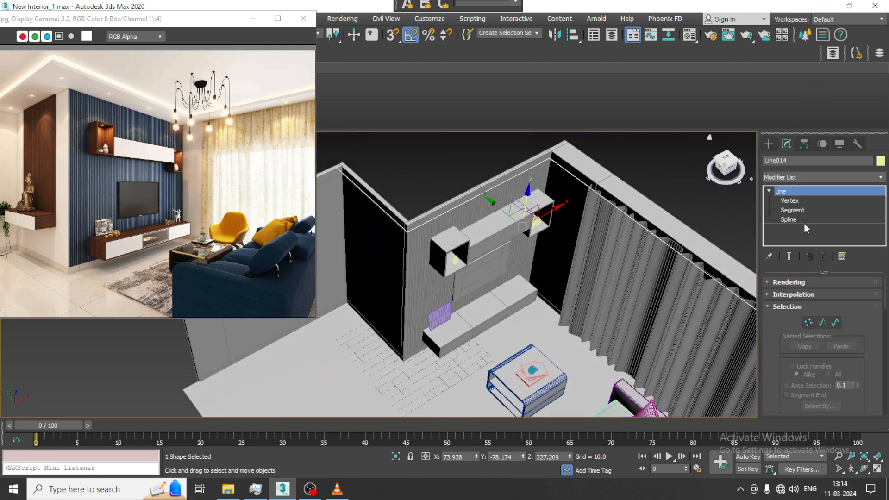
pyautogui.click(788, 219)
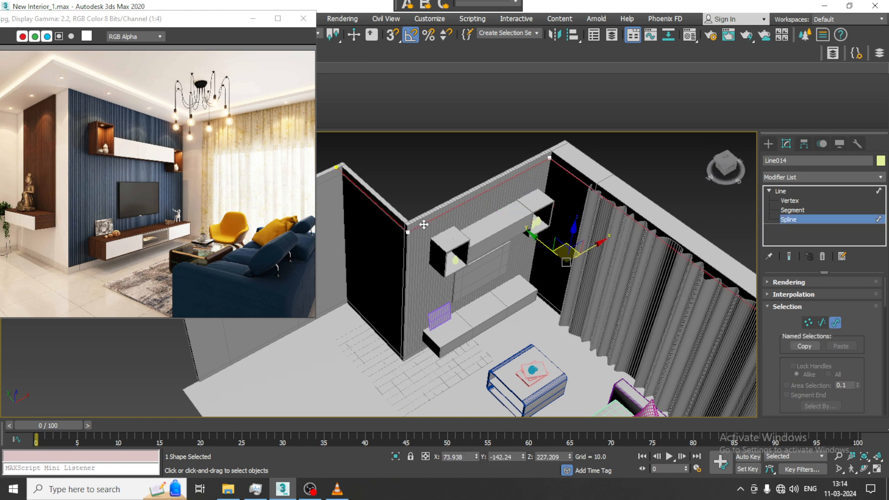
pyautogui.moveTo(770, 368); pyautogui.dragTo(742, 88)
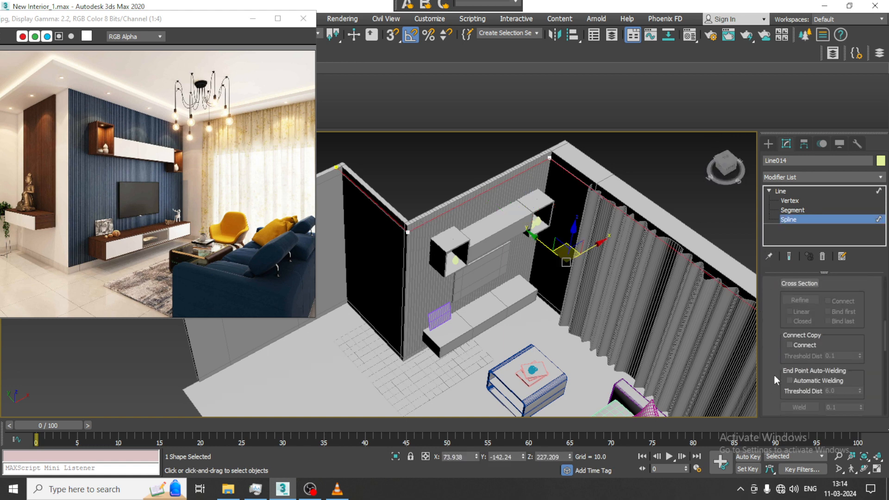
pyautogui.moveTo(774, 376); pyautogui.dragTo(772, 229)
pyautogui.scroll(-1, 793, 317)
pyautogui.click(797, 337)
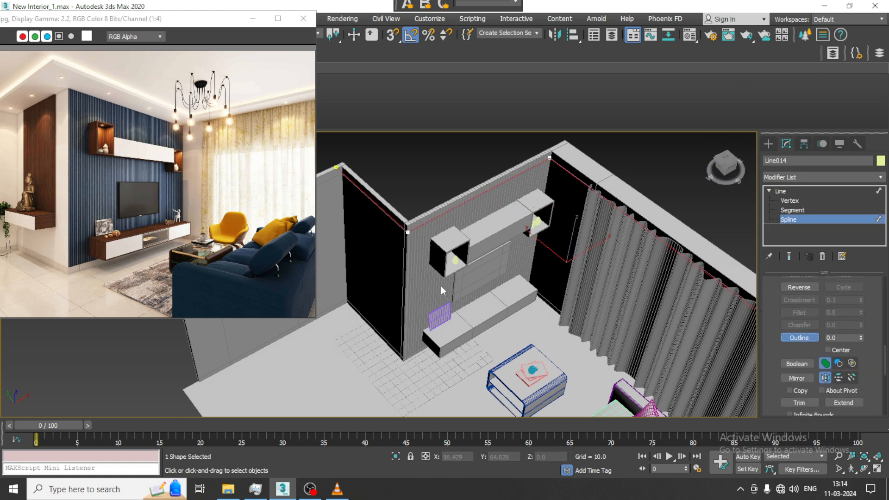
pyautogui.moveTo(407, 231); pyautogui.dragTo(430, 258)
pyautogui.keyDown('alt'); pyautogui.moveTo(578, 340); pyautogui.dragTo(560, 318, button='middle'); pyautogui.keyUp('alt')
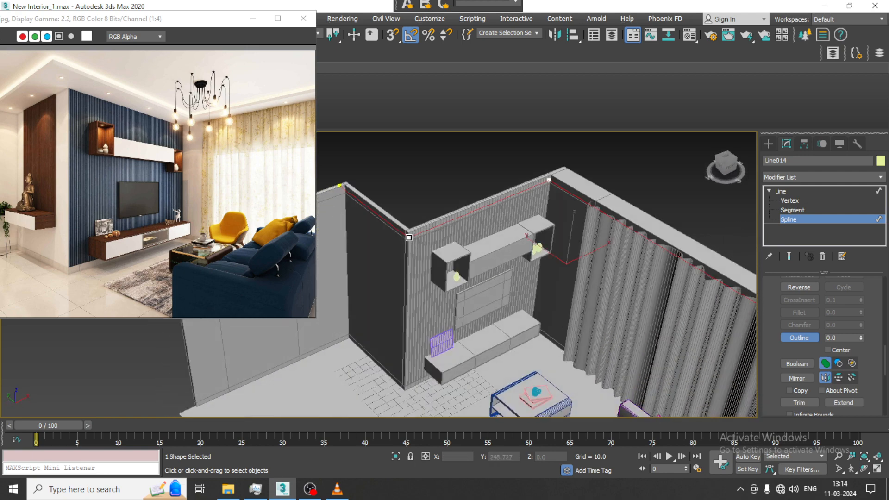
pyautogui.moveTo(408, 238); pyautogui.dragTo(436, 266)
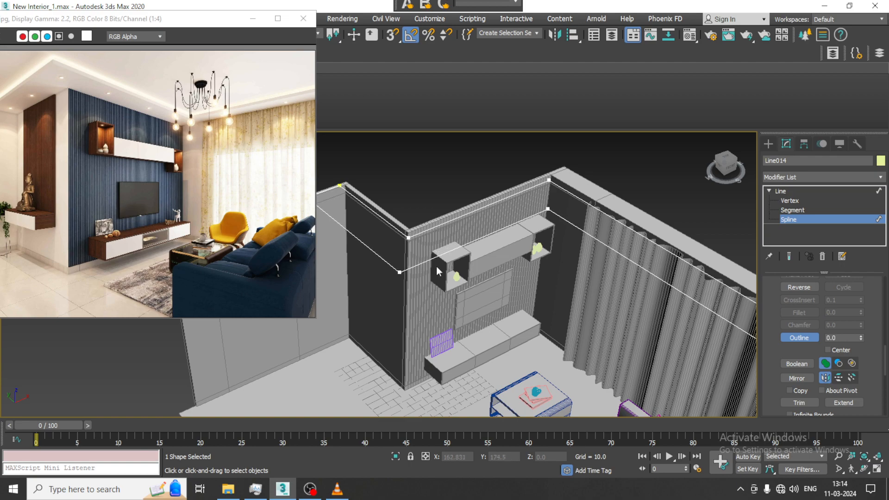
pyautogui.keyDown('alt'); pyautogui.moveTo(436, 266); pyautogui.dragTo(604, 273, button='middle'); pyautogui.keyUp('alt')
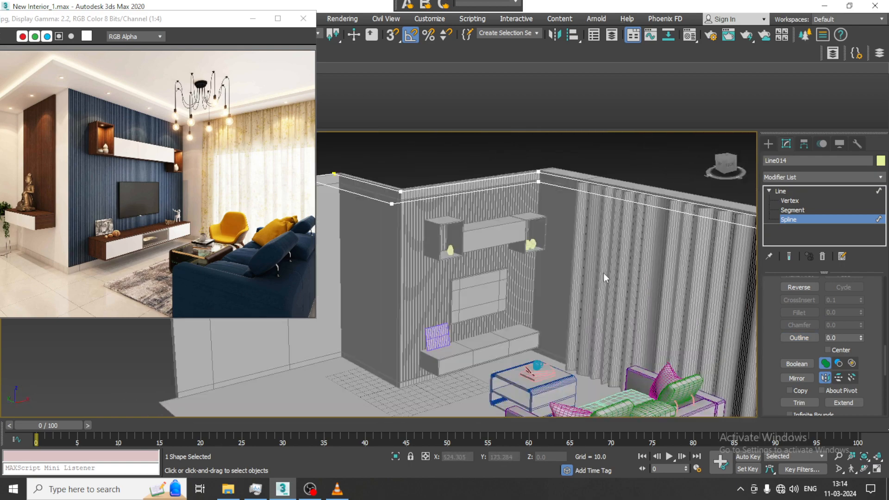
# Extrude the ceiling border outline by an amount of -7.
pyautogui.click(782, 191)
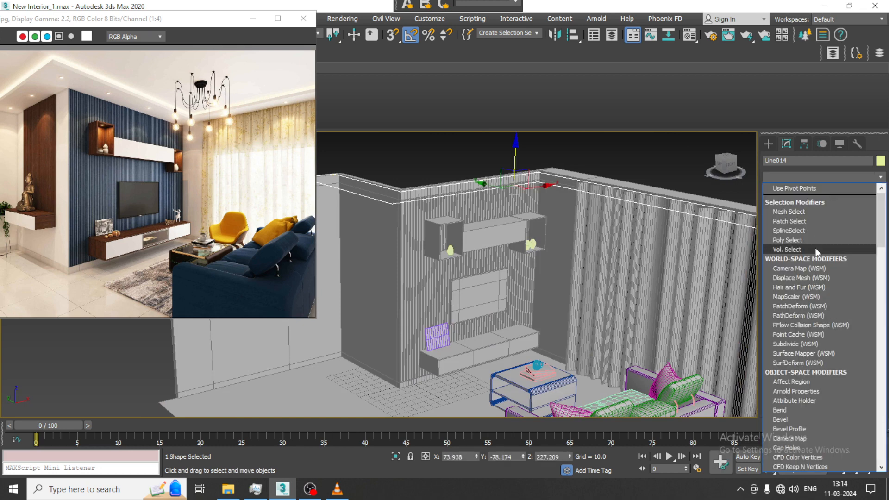
pyautogui.scroll(-3, 815, 248)
pyautogui.press('e')
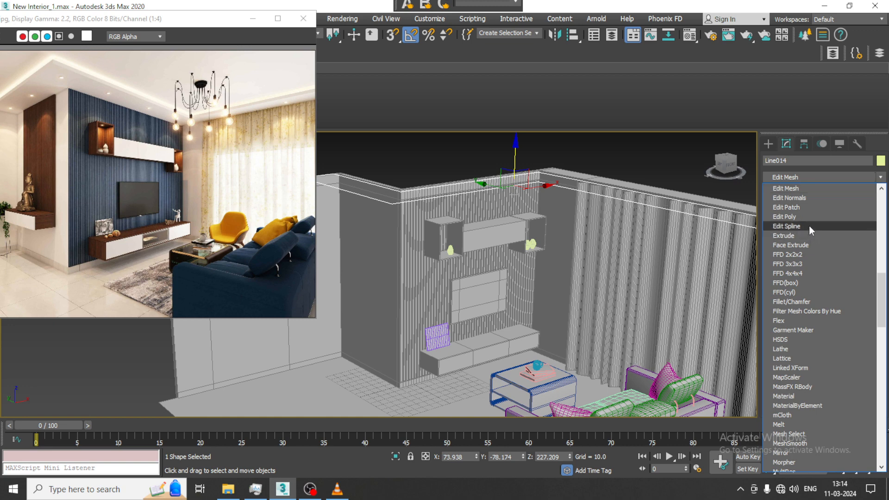
pyautogui.click(809, 235)
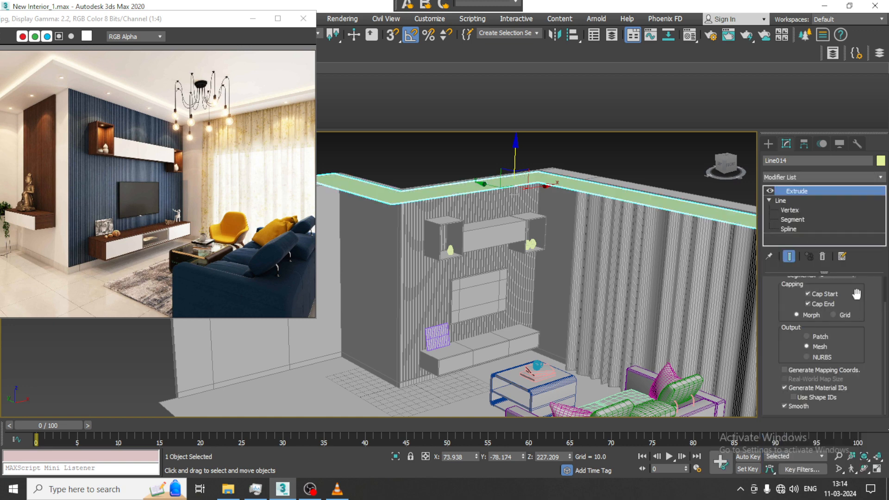
pyautogui.scroll(2, 848, 312)
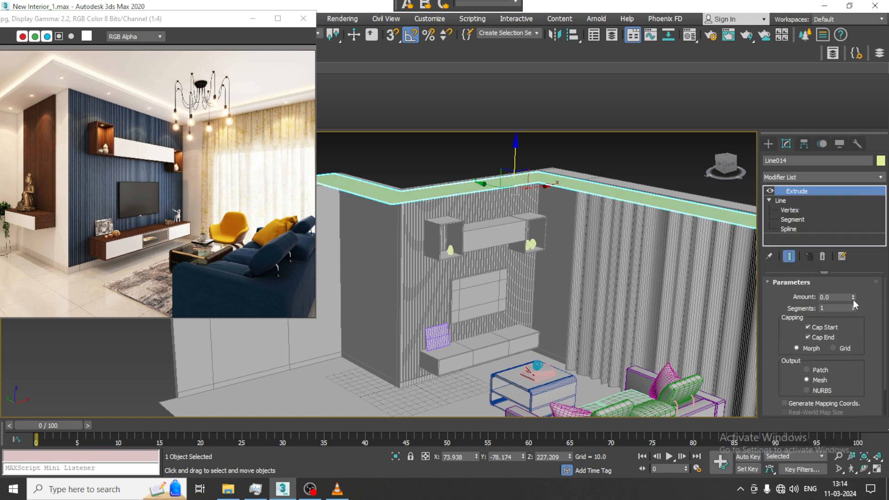
pyautogui.moveTo(852, 299)
pyautogui.mouseDown()
pyautogui.moveTo(853, 292)
pyautogui.moveTo(857, 305)
pyautogui.mouseUp()
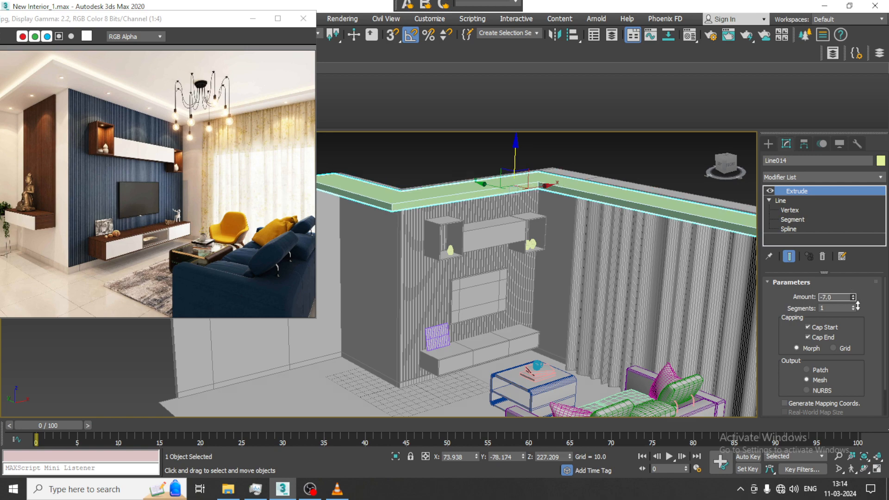
# Lower the extruded ceiling border about 5.8 units, to a Z height of about 221.
pyautogui.keyDown('alt'); pyautogui.moveTo(579, 276); pyautogui.dragTo(620, 242, button='middle'); pyautogui.keyUp('alt')
pyautogui.moveTo(635, 198); pyautogui.dragTo(638, 205)
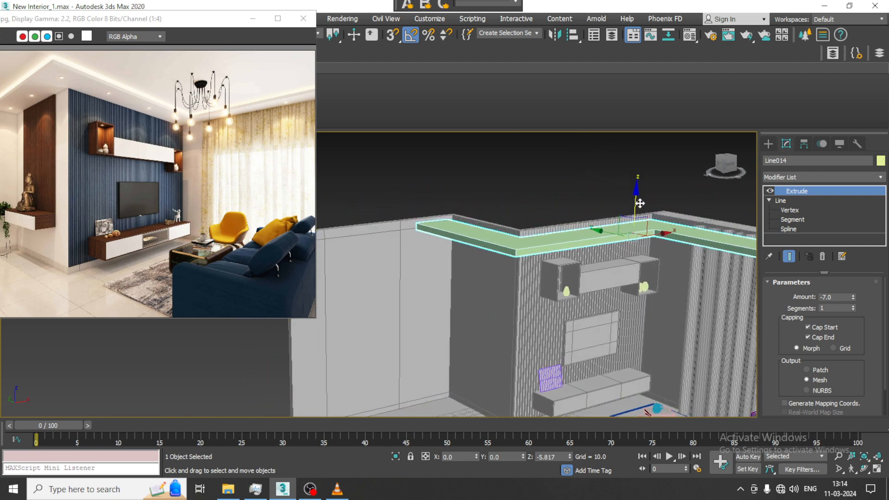
pyautogui.keyDown('alt'); pyautogui.moveTo(653, 233); pyautogui.dragTo(629, 268, button='middle'); pyautogui.keyUp('alt')
# Create a thin box about 510 long and 462 wide over the whole room footprint in the top plan.
pyautogui.click(768, 144)
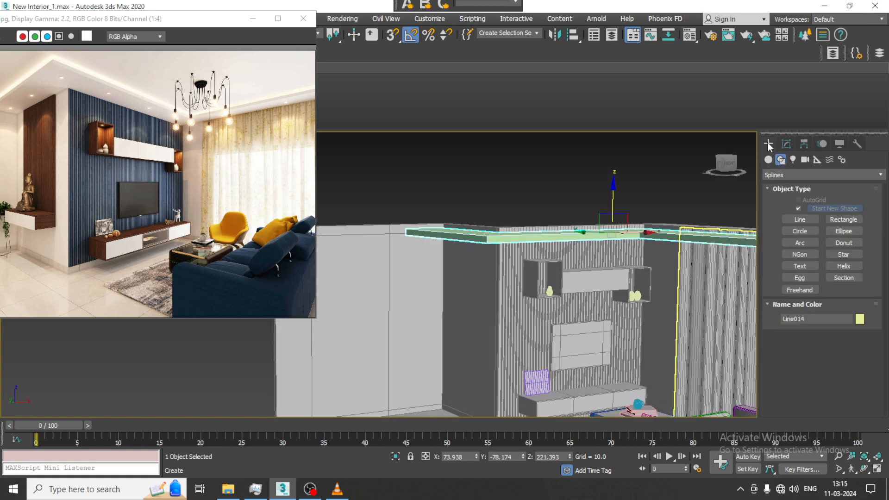
pyautogui.click(769, 160)
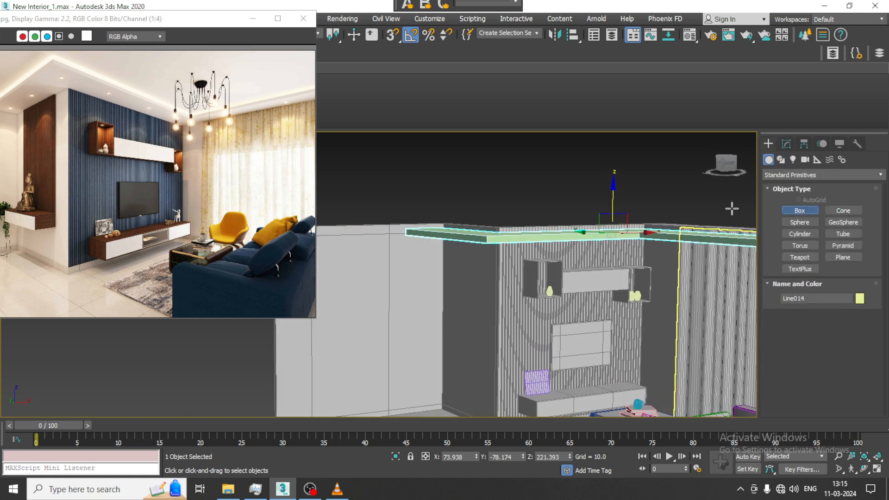
pyautogui.hotkey('alt', 'w')
pyautogui.middleClick(345, 213)
pyautogui.hotkey('alt', 'w')
pyautogui.scroll(-3, 355, 204)
pyautogui.moveTo(355, 204); pyautogui.dragTo(402, 194, button='middle')
pyautogui.scroll(3, 405, 181)
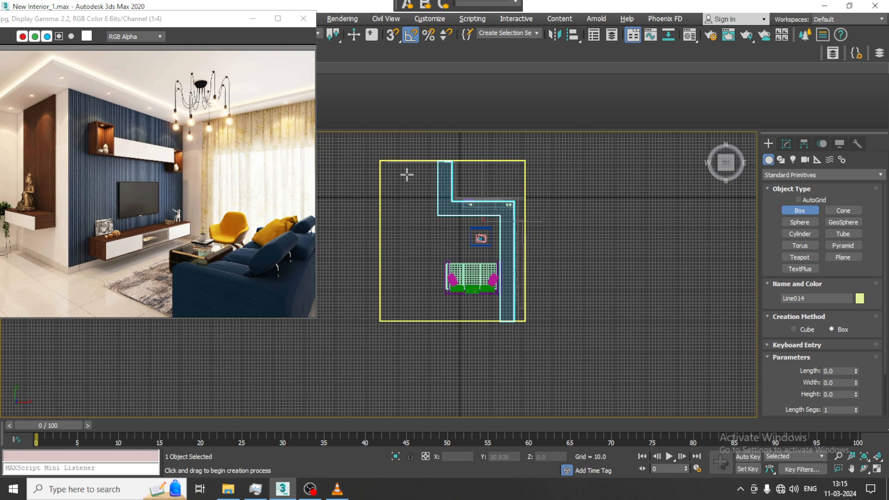
pyautogui.moveTo(380, 162); pyautogui.dragTo(525, 320)
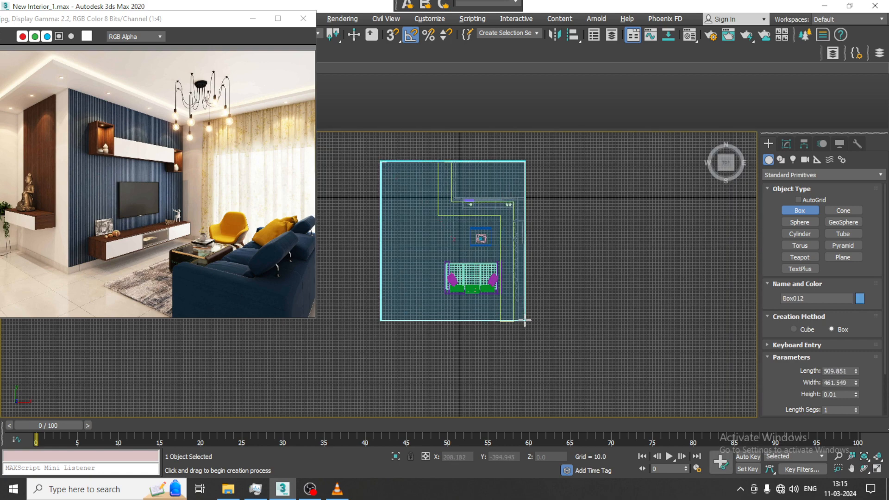
pyautogui.click(523, 320)
pyautogui.press('w')
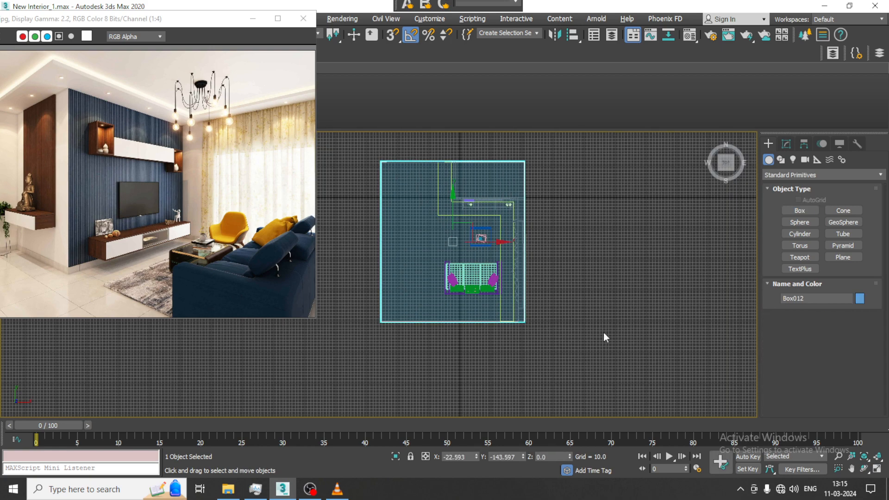
# Raise the room-sized box from the floor to above the walls, at a Z height of about 230.
pyautogui.hotkey('alt', 'w')
pyautogui.middleClick(603, 332)
pyautogui.hotkey('alt', 'w')
pyautogui.moveTo(587, 321); pyautogui.dragTo(598, 221, button='middle')
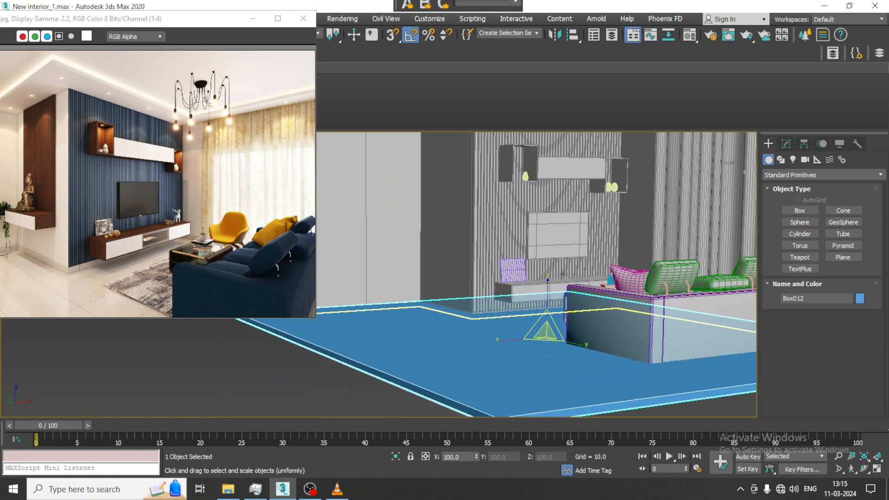
pyautogui.scroll(-2, 552, 308)
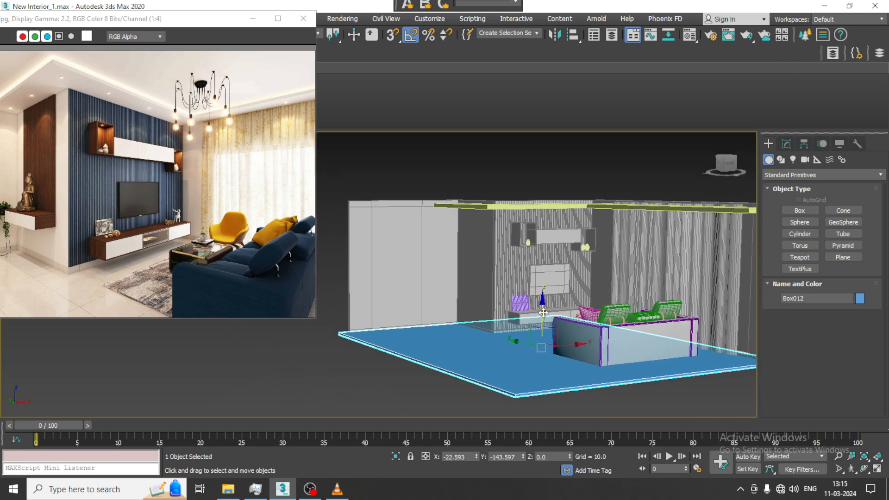
pyautogui.moveTo(549, 296); pyautogui.dragTo(544, 168)
# Lower the ceiling box in the front elevation to the wall tops, at a Z height of about 227.
pyautogui.hotkey('alt', 'w')
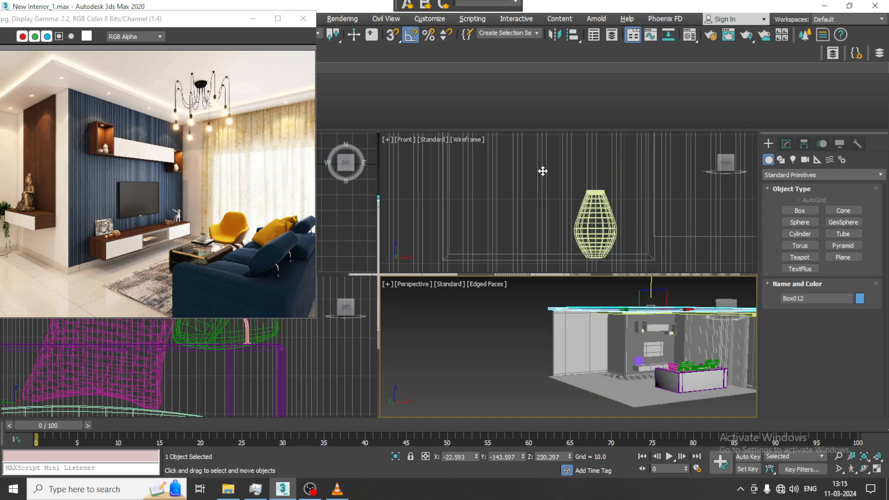
pyautogui.moveTo(608, 174); pyautogui.dragTo(585, 174, button='middle')
pyautogui.hotkey('alt', 'w')
pyautogui.press('z')
pyautogui.scroll(-3, 566, 207)
pyautogui.scroll(4, 556, 223)
pyautogui.scroll(-3, 524, 208)
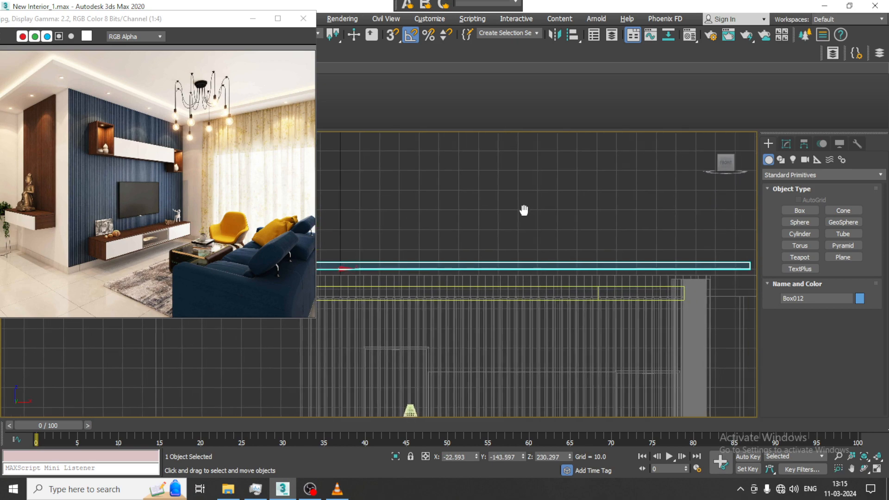
pyautogui.moveTo(415, 222); pyautogui.dragTo(379, 214, button='middle')
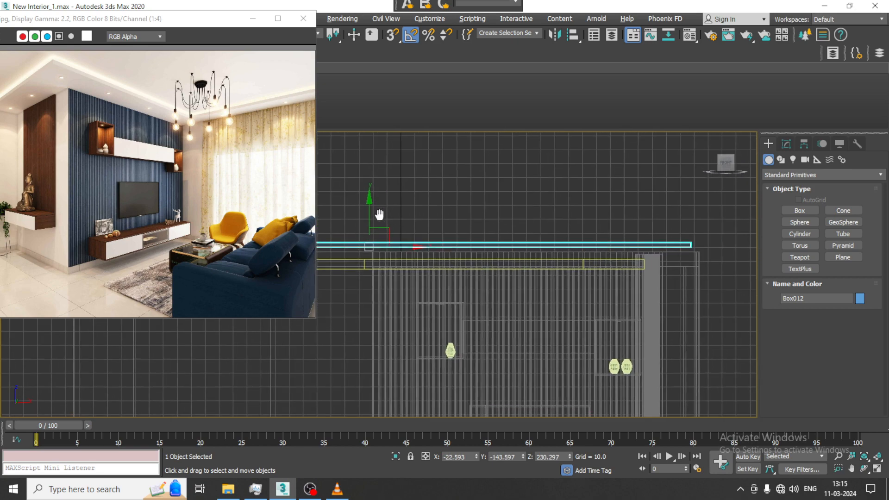
pyautogui.moveTo(369, 213); pyautogui.dragTo(379, 217)
# Examine how the ceiling slab and border strip sit on the wall tops in the perspective view.
pyautogui.hotkey('alt', 'w')
pyautogui.middleClick(586, 324)
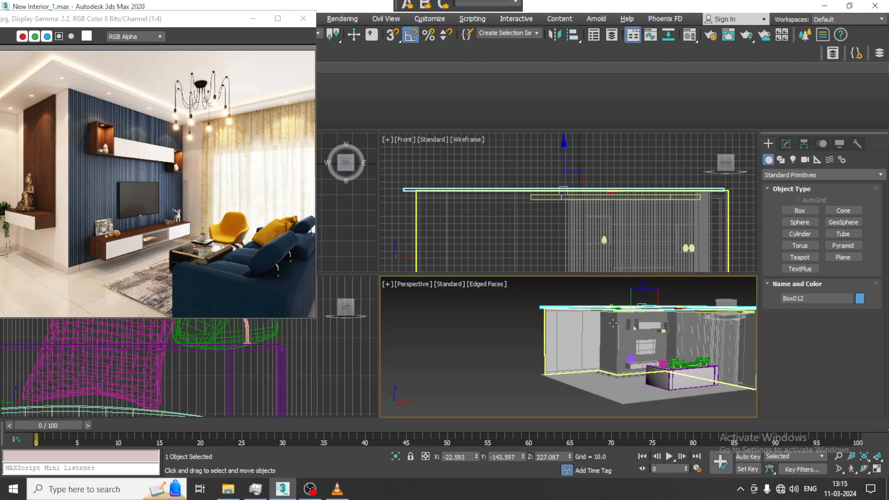
pyautogui.hotkey('alt', 'w')
pyautogui.scroll(6, 567, 283)
pyautogui.keyDown('alt'); pyautogui.moveTo(553, 258); pyautogui.dragTo(602, 253, button='middle'); pyautogui.keyUp('alt')
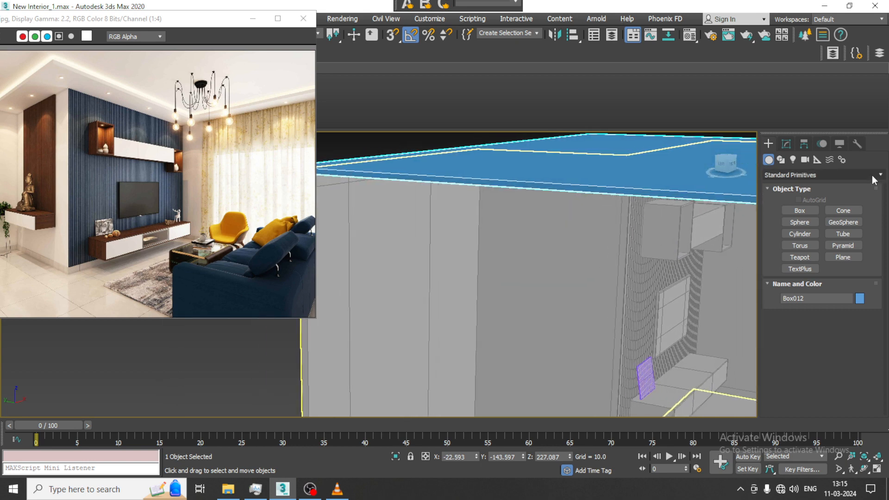
pyautogui.moveTo(412, 221); pyautogui.dragTo(628, 250, button='middle')
pyautogui.scroll(2, 530, 205)
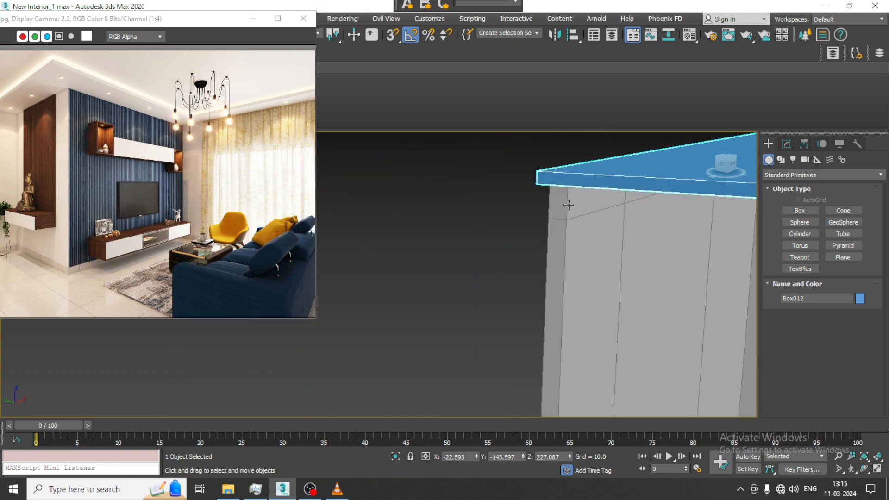
pyautogui.keyDown('alt'); pyautogui.moveTo(531, 207); pyautogui.dragTo(551, 204, button='middle'); pyautogui.keyUp('alt')
# Enable AutoGrid for box creation so that new boxes align to the wall surfaces.
pyautogui.click(808, 211)
pyautogui.moveTo(615, 287); pyautogui.dragTo(533, 244, button='middle')
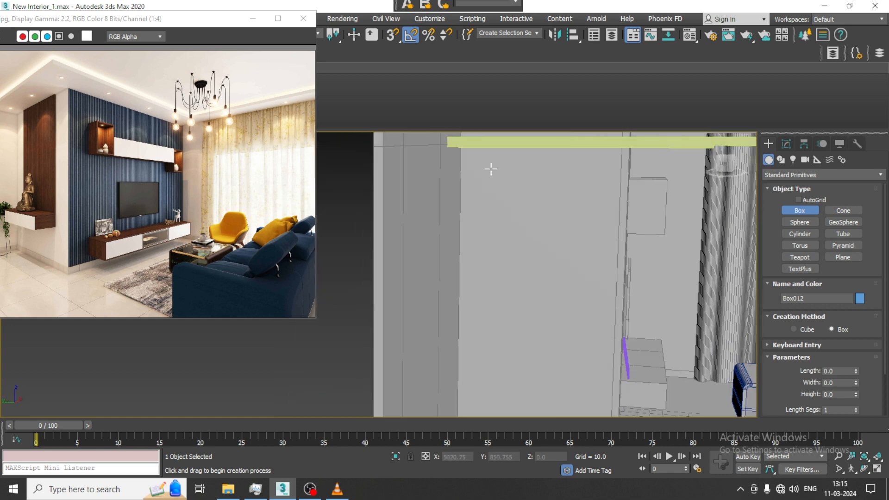
pyautogui.click(800, 201)
pyautogui.keyDown('alt'); pyautogui.moveTo(610, 196); pyautogui.dragTo(617, 210, button='middle'); pyautogui.keyUp('alt')
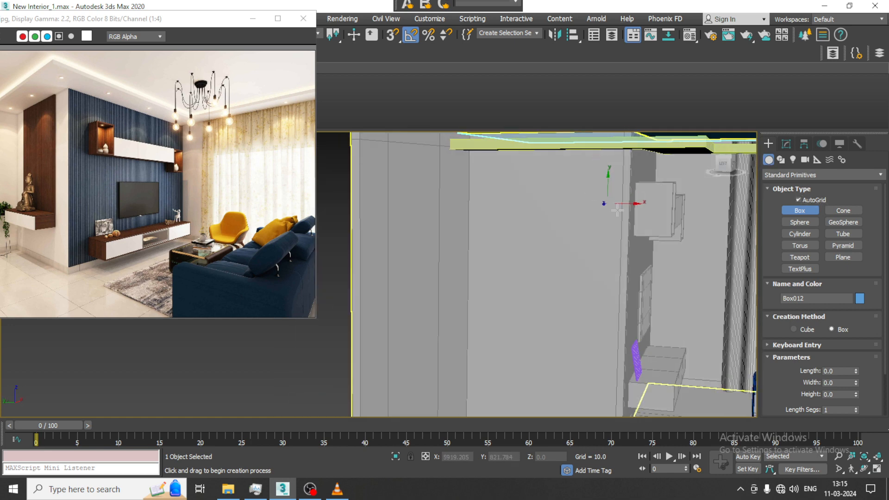
# Raise the ceiling border strip toward the slab, to a Z height of about 224.
pyautogui.press('w')
pyautogui.click(615, 149)
pyautogui.moveTo(633, 155); pyautogui.dragTo(577, 193, button='middle')
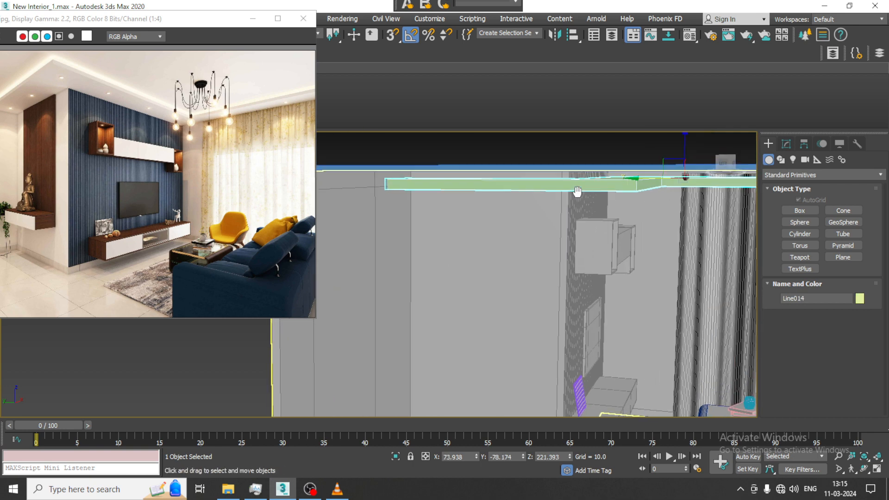
pyautogui.moveTo(685, 152); pyautogui.dragTo(676, 148)
# Create a thin box about 154 long, 69 wide and 1.9 thick on the side wall beside the slatted TV wall, below the ceiling border.
pyautogui.click(807, 211)
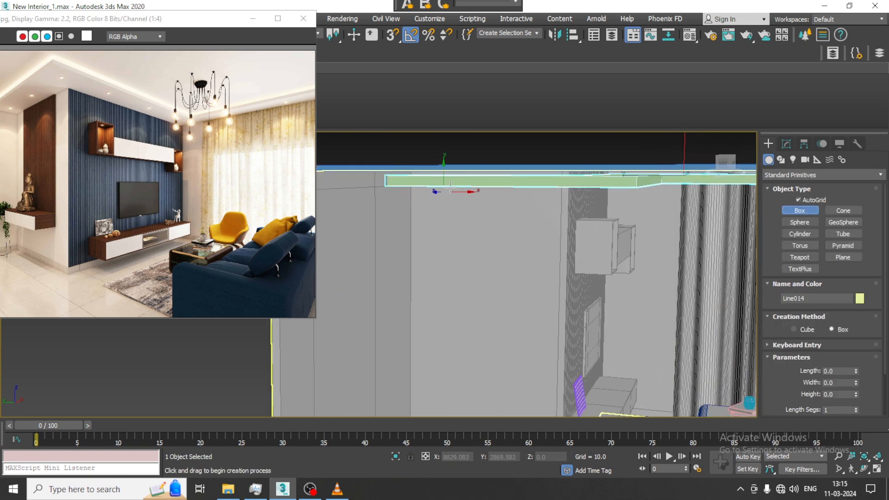
pyautogui.moveTo(442, 194); pyautogui.dragTo(529, 403)
pyautogui.click(530, 401)
pyautogui.keyDown('alt'); pyautogui.moveTo(555, 327); pyautogui.dragTo(494, 294, button='middle'); pyautogui.keyUp('alt')
pyautogui.press('w')
pyautogui.moveTo(484, 269); pyautogui.dragTo(486, 261)
pyautogui.keyDown('alt'); pyautogui.moveTo(515, 267); pyautogui.dragTo(547, 302, button='middle'); pyautogui.keyUp('alt')
pyautogui.moveTo(547, 301); pyautogui.dragTo(522, 226, button='middle')
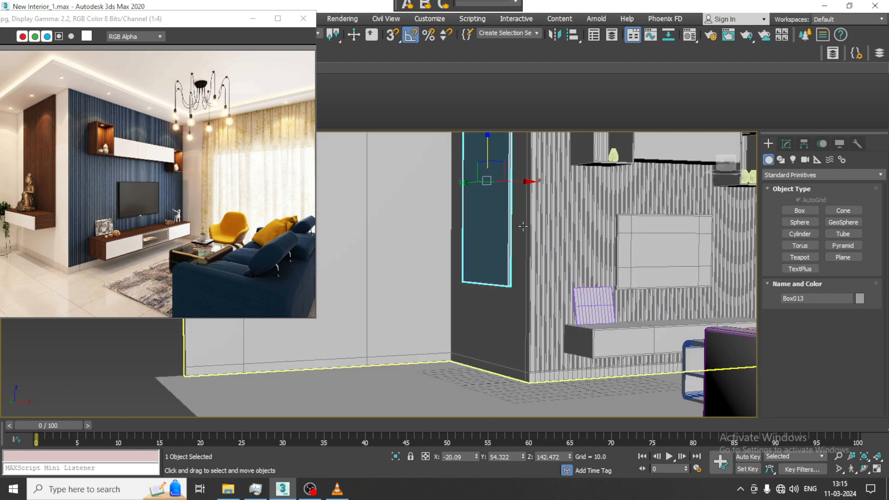
pyautogui.scroll(3, 522, 227)
pyautogui.moveTo(464, 234); pyautogui.dragTo(482, 280, button='middle')
# Set the wall panel's thickness to 1.42 and shift the panel slightly along X to about -19.9.
pyautogui.click(787, 144)
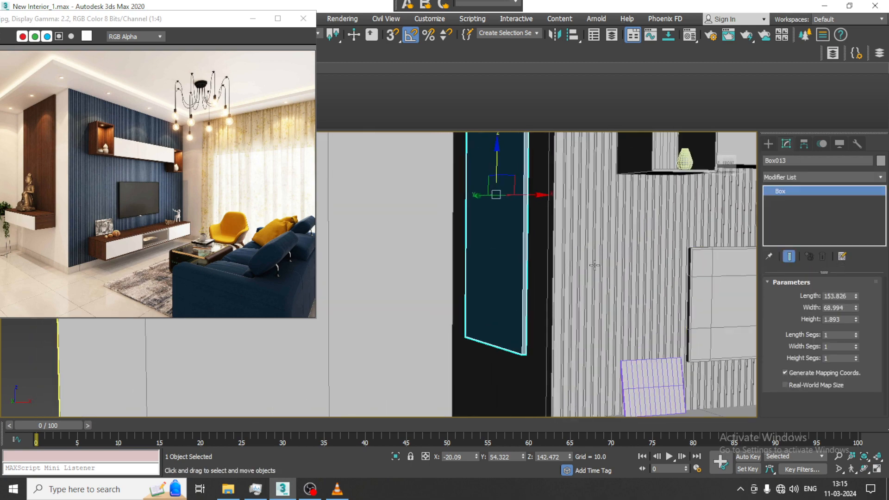
pyautogui.moveTo(589, 262); pyautogui.dragTo(569, 251, button='middle')
pyautogui.scroll(-5, 569, 251)
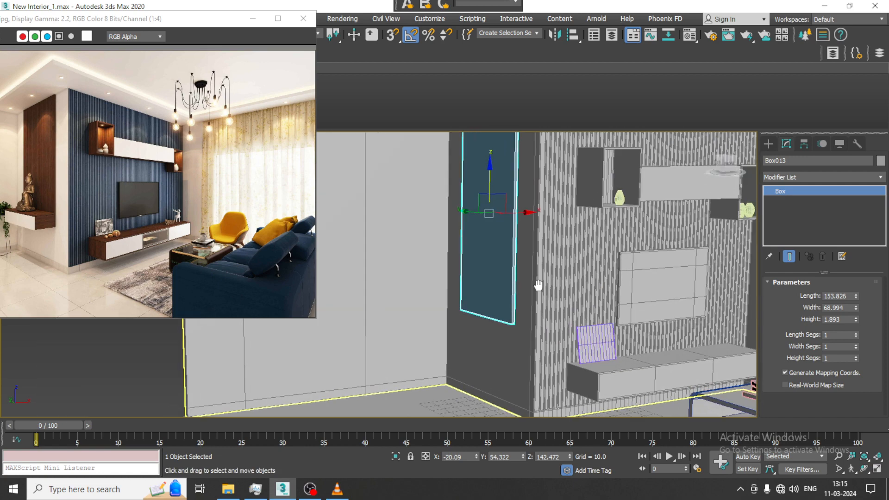
pyautogui.moveTo(856, 320); pyautogui.dragTo(868, 349)
pyautogui.scroll(6, 465, 227)
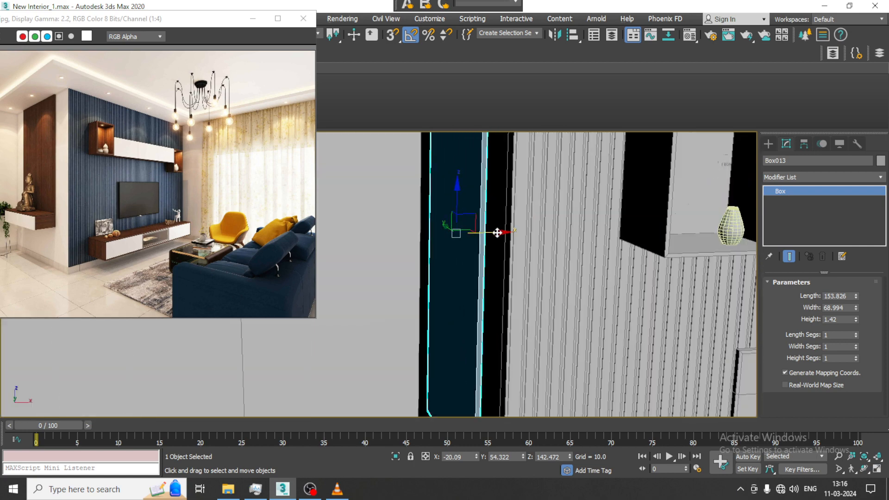
pyautogui.moveTo(496, 232); pyautogui.dragTo(498, 233)
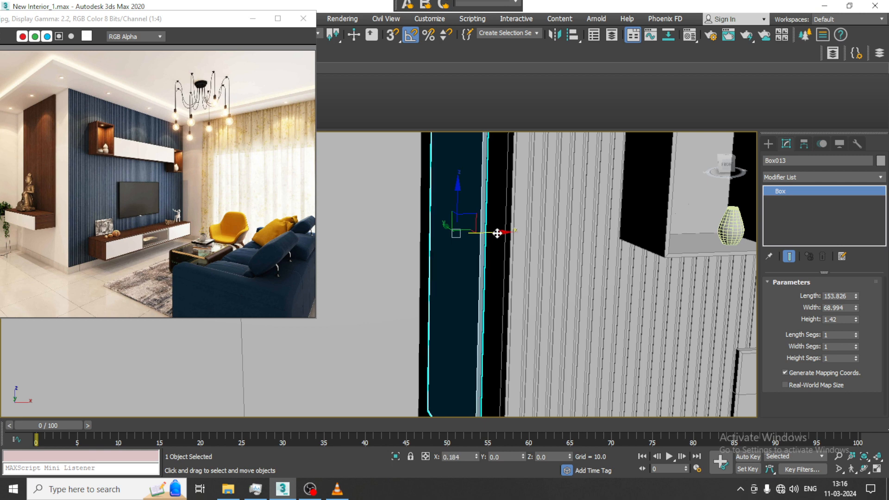
# Convert the wall panel to Editable Poly and insert a horizontal edge loop near its lower end with Swift Loop.
pyautogui.rightClick(448, 187)
pyautogui.moveTo(516, 305)
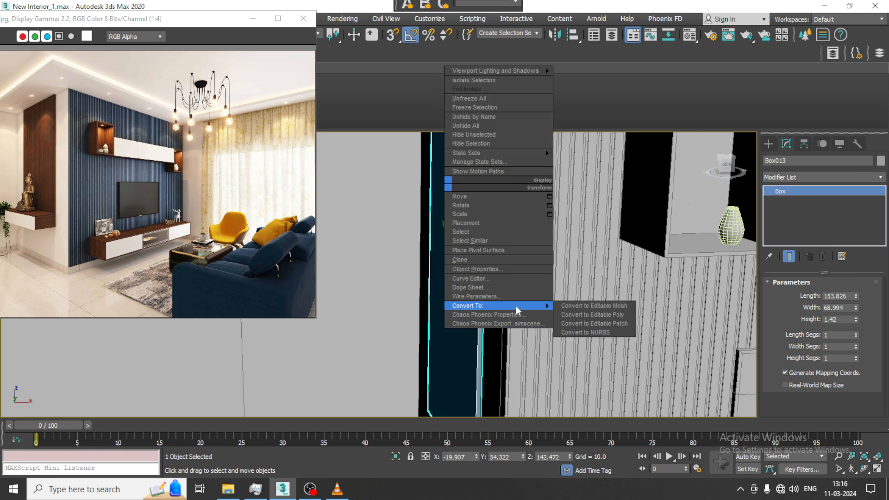
pyautogui.click(592, 316)
pyautogui.keyDown('alt'); pyautogui.moveTo(559, 222); pyautogui.dragTo(590, 218, button='middle'); pyautogui.keyUp('alt')
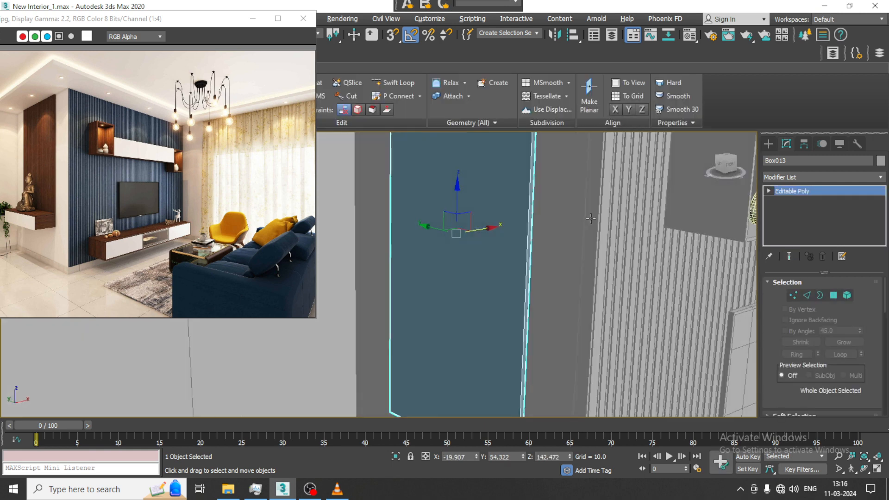
pyautogui.moveTo(475, 177); pyautogui.dragTo(468, 125, button='middle')
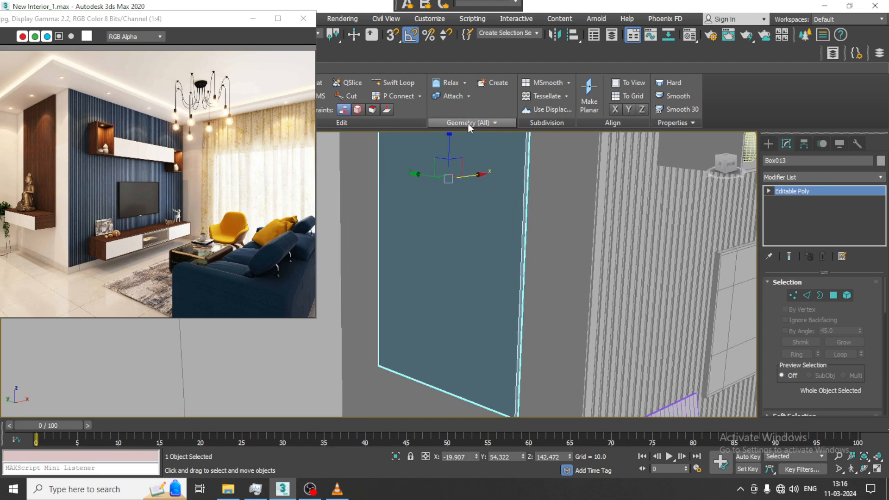
pyautogui.click(514, 368)
pyautogui.scroll(-5, 514, 368)
pyautogui.keyDown('alt'); pyautogui.moveTo(515, 368); pyautogui.dragTo(554, 301, button='middle'); pyautogui.keyUp('alt')
pyautogui.press('w')
# Move the panel's side vertices outward along Y to widen it, with the edge nearest the slatted wall at about Y 14.3.
pyautogui.moveTo(553, 301); pyautogui.dragTo(569, 296, button='middle')
pyautogui.press('1')
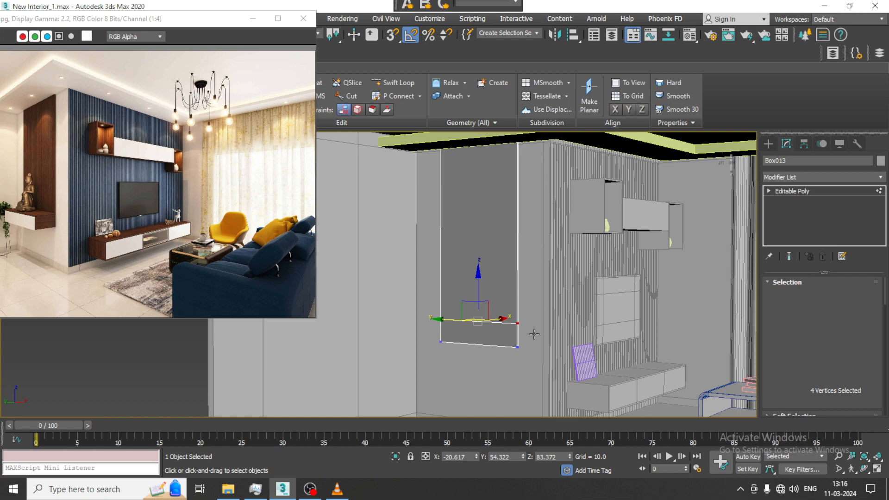
pyautogui.keyDown('alt'); pyautogui.moveTo(533, 334); pyautogui.dragTo(545, 295, button='middle'); pyautogui.keyUp('alt')
pyautogui.scroll(3, 551, 306)
pyautogui.scroll(-3, 547, 282)
pyautogui.moveTo(549, 259); pyautogui.dragTo(562, 278, button='middle')
pyautogui.moveTo(532, 212); pyautogui.dragTo(533, 284, button='middle')
pyautogui.keyDown('alt'); pyautogui.moveTo(533, 284); pyautogui.dragTo(532, 252, button='middle'); pyautogui.keyUp('alt')
pyautogui.scroll(-2, 510, 247)
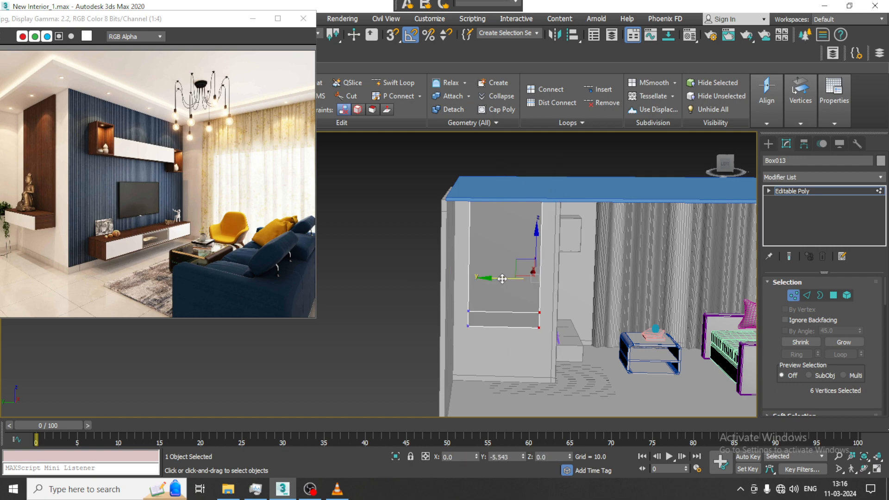
pyautogui.keyDown('alt'); pyautogui.moveTo(509, 281); pyautogui.dragTo(542, 273, button='middle'); pyautogui.keyUp('alt')
pyautogui.scroll(2, 544, 274)
# Lower the vertices of the panel's bottom section to a Z height of about 70.5.
pyautogui.click(833, 295)
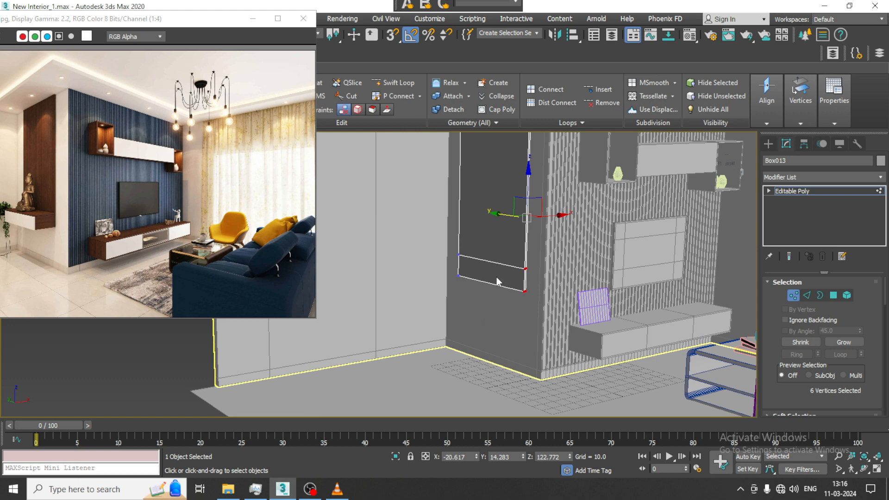
pyautogui.click(488, 274)
pyautogui.keyDown('alt'); pyautogui.moveTo(489, 274); pyautogui.dragTo(563, 282, button='middle'); pyautogui.keyUp('alt')
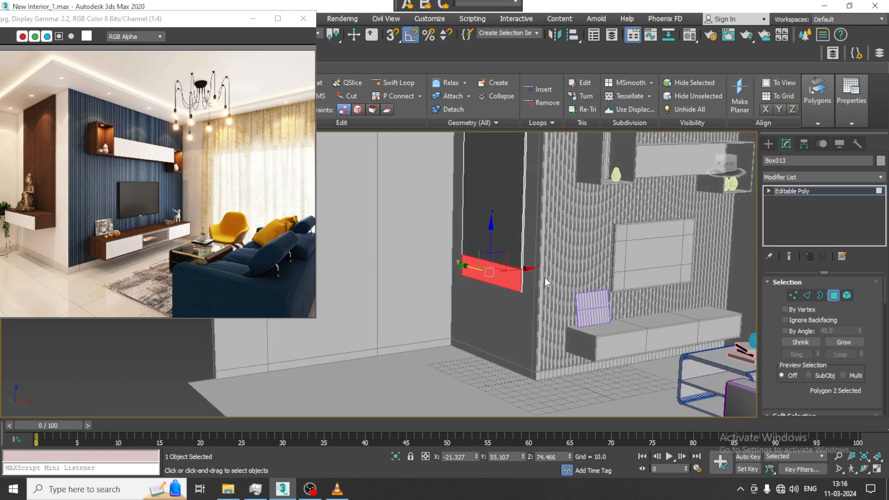
pyautogui.press('1')
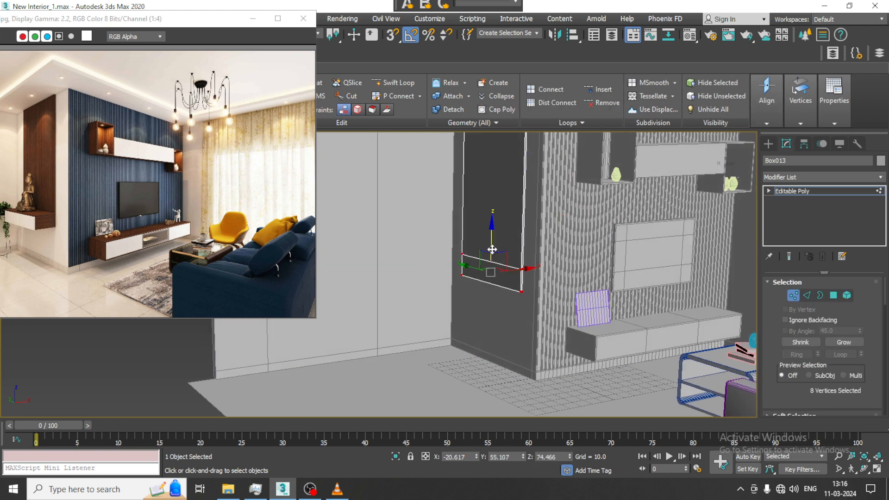
pyautogui.moveTo(492, 249); pyautogui.dragTo(494, 251)
# Extrude the panel's lower front polygon outward about 25 units to form a projecting shelf box.
pyautogui.press('4')
pyautogui.keyDown('alt'); pyautogui.moveTo(649, 313); pyautogui.dragTo(629, 315, button='middle'); pyautogui.keyUp('alt')
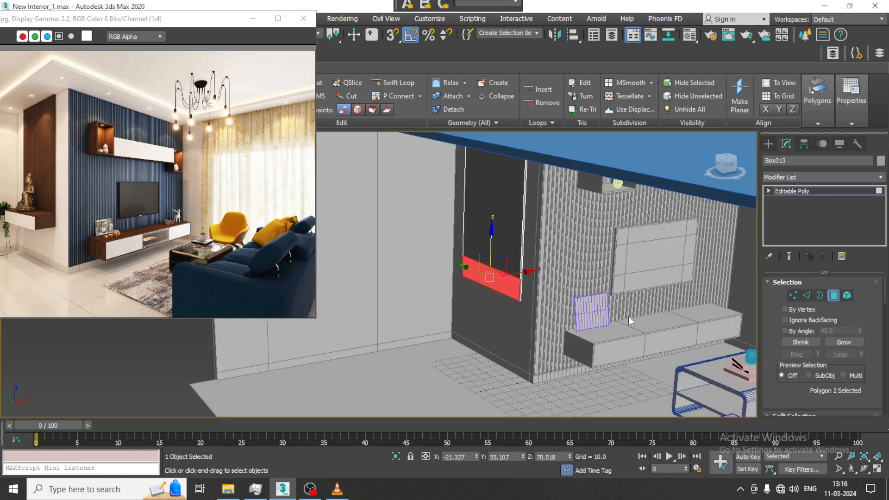
pyautogui.scroll(2, 629, 315)
pyautogui.moveTo(803, 398); pyautogui.dragTo(799, 338)
pyautogui.scroll(-3, 800, 339)
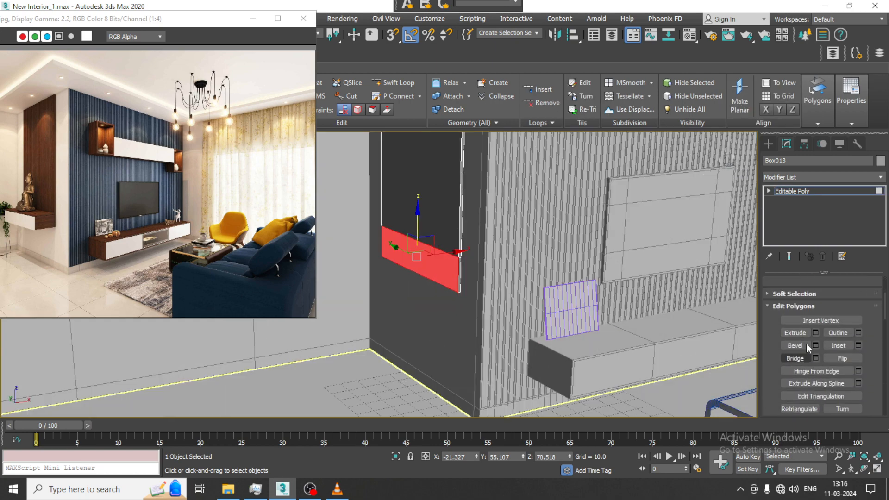
pyautogui.click(815, 332)
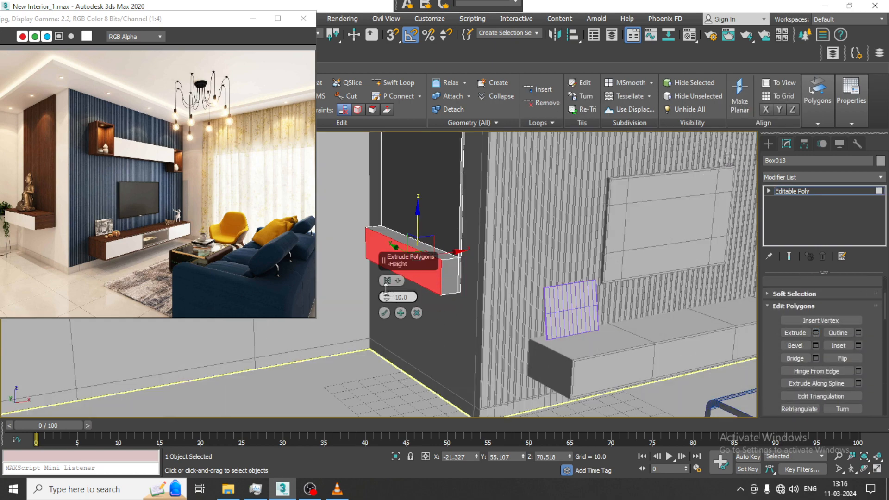
pyautogui.moveTo(386, 291); pyautogui.dragTo(375, 244)
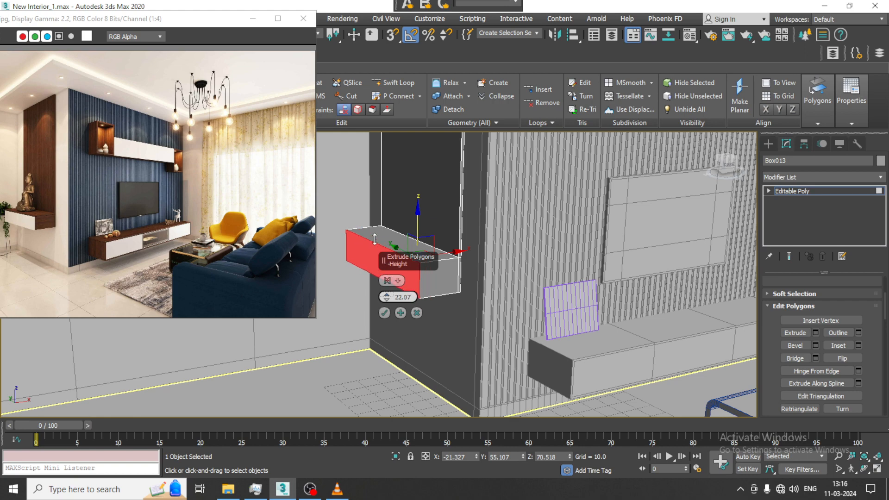
pyautogui.click(383, 311)
pyautogui.scroll(-4, 465, 291)
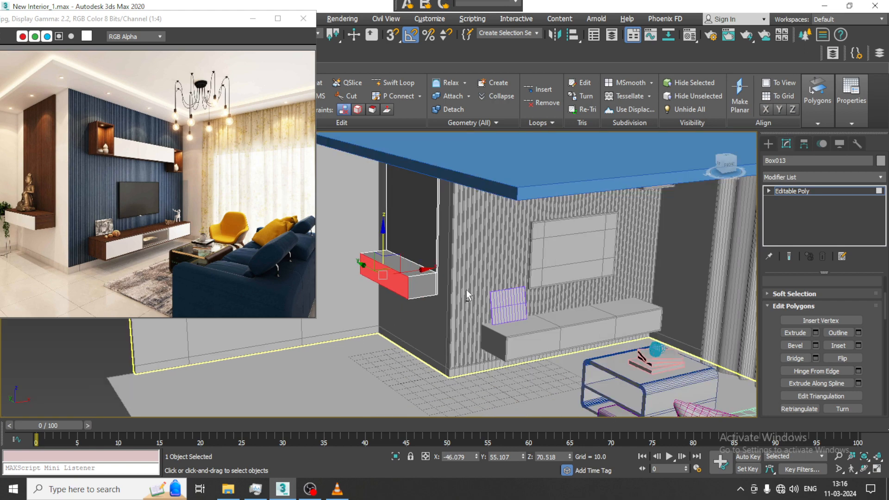
# Compare the room with the reference image and convert the ceiling border strip to Editable Poly.
pyautogui.middleClick(211, 212)
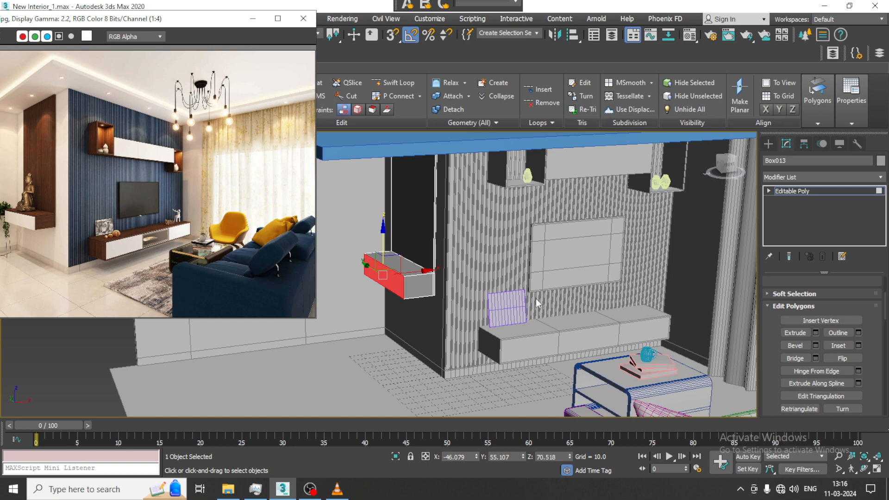
pyautogui.keyDown('alt'); pyautogui.moveTo(535, 298); pyautogui.dragTo(498, 251, button='middle'); pyautogui.keyUp('alt')
pyautogui.scroll(1, 229, 237)
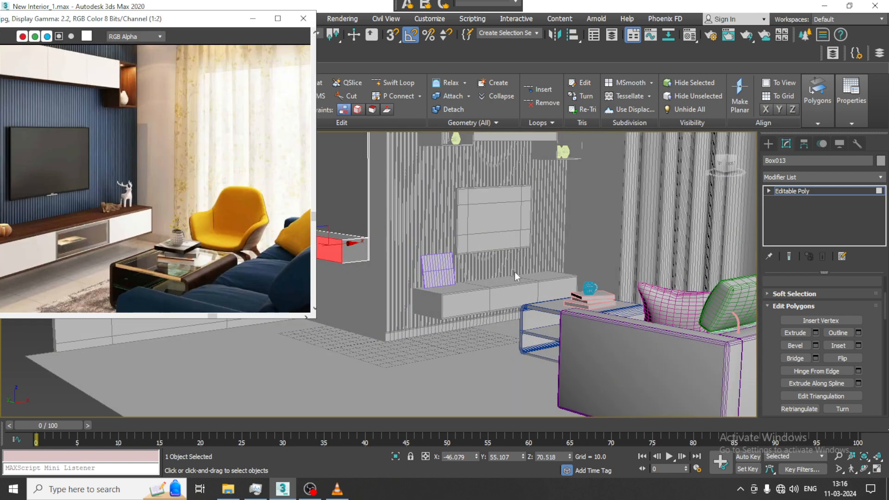
pyautogui.scroll(-1, 183, 246)
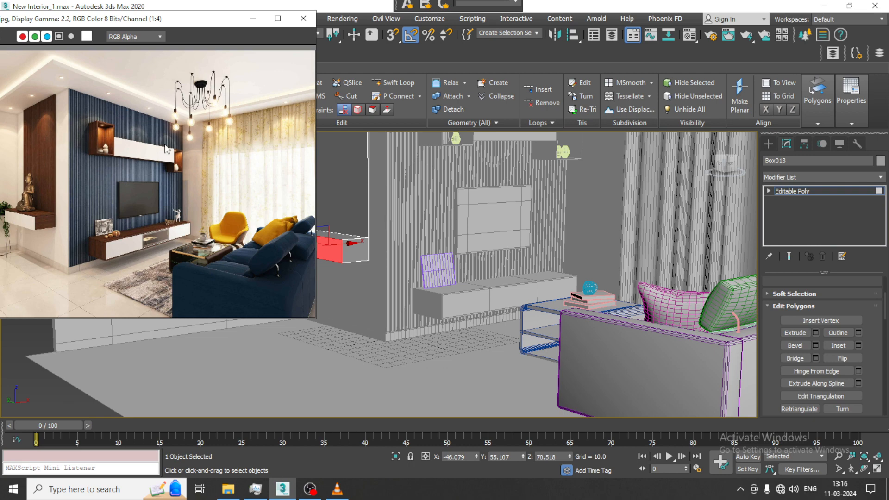
pyautogui.keyDown('alt'); pyautogui.moveTo(547, 181); pyautogui.dragTo(623, 277, button='middle'); pyautogui.keyUp('alt')
pyautogui.moveTo(557, 277); pyautogui.dragTo(597, 343, button='middle')
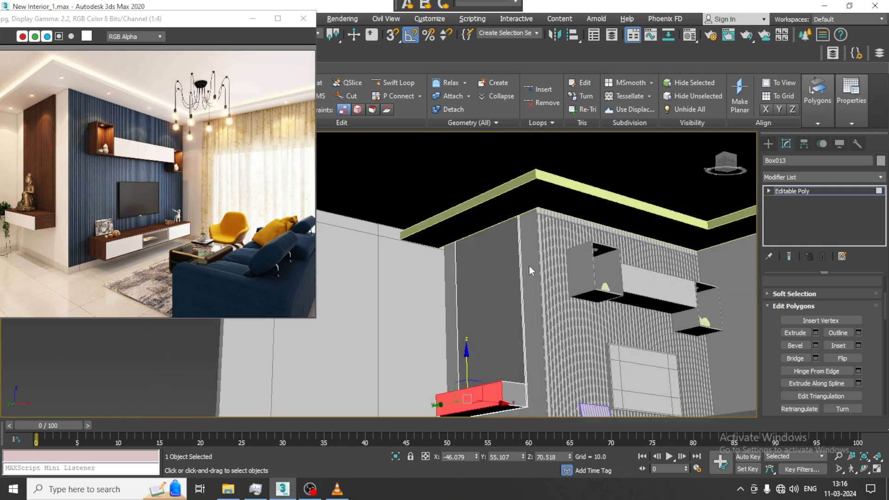
pyautogui.click(768, 144)
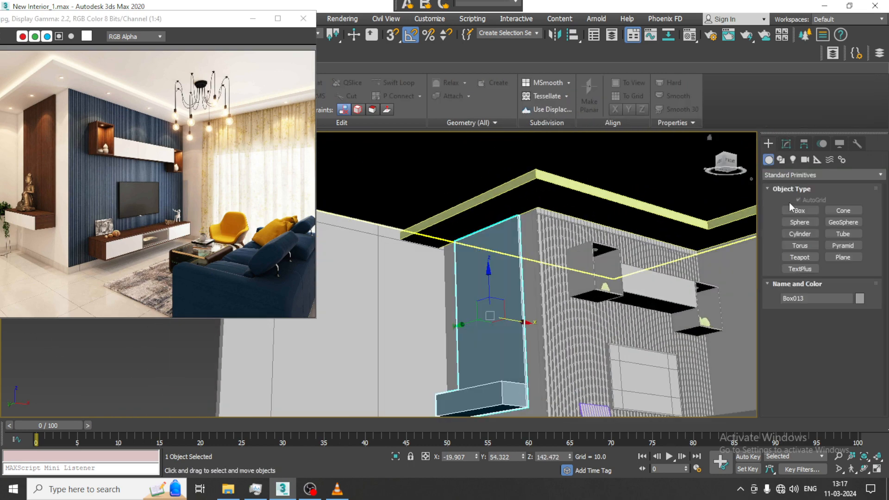
pyautogui.click(508, 198)
pyautogui.rightClick(506, 194)
pyautogui.moveTo(537, 316)
pyautogui.click(671, 323)
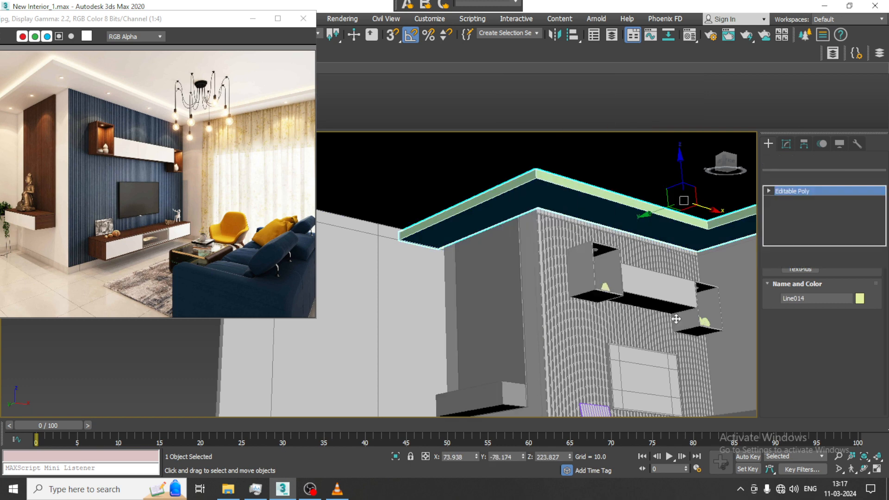
# Create a cylinder with a radius of about 4.26 on the underside of the ceiling border, near its end above the side panel.
pyautogui.click(769, 143)
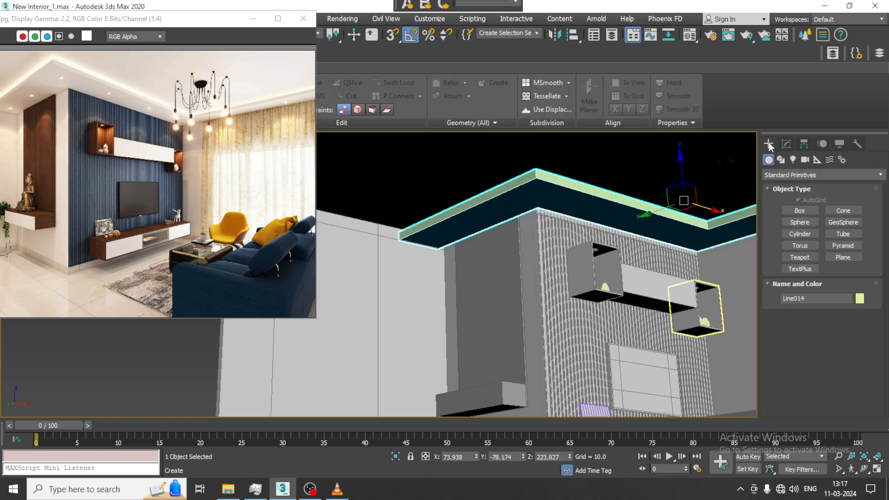
pyautogui.click(800, 234)
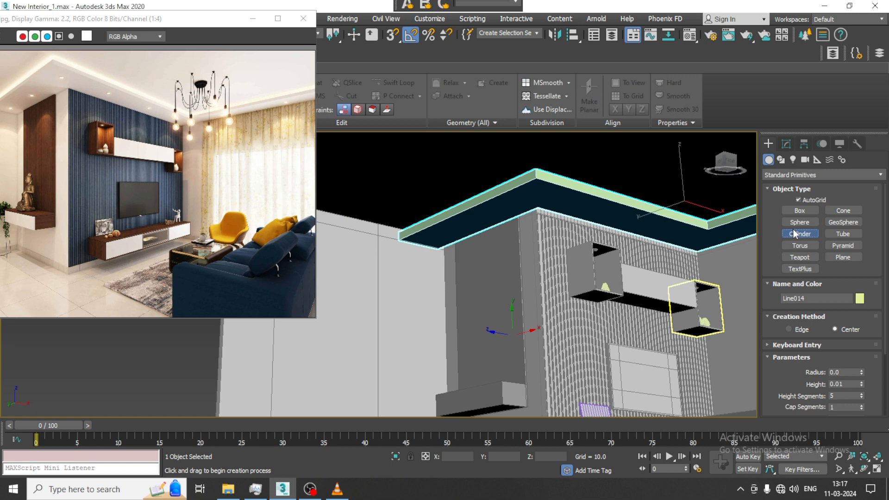
pyautogui.scroll(3, 405, 244)
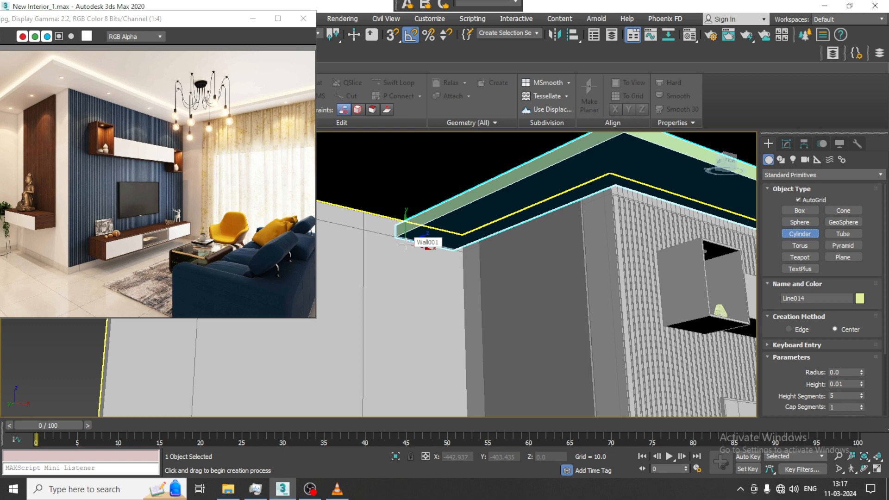
pyautogui.keyDown('alt'); pyautogui.moveTo(491, 259); pyautogui.dragTo(495, 317, button='middle'); pyautogui.keyUp('alt')
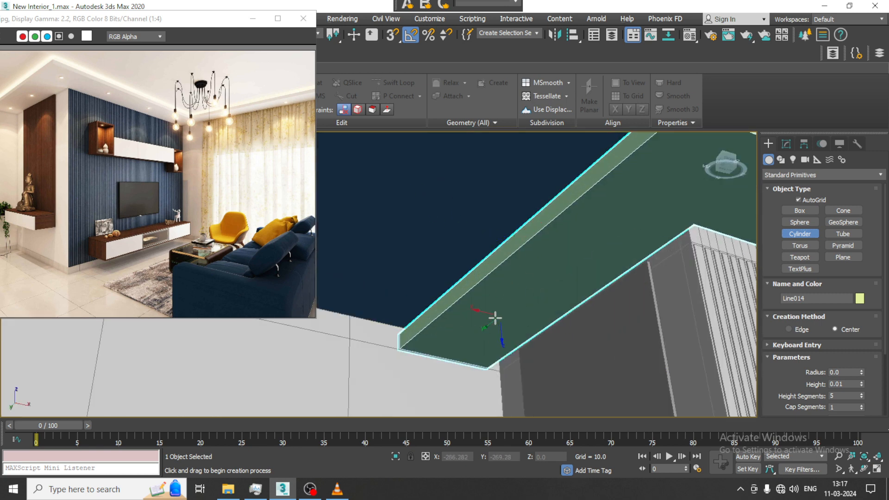
pyautogui.moveTo(496, 320); pyautogui.dragTo(498, 321)
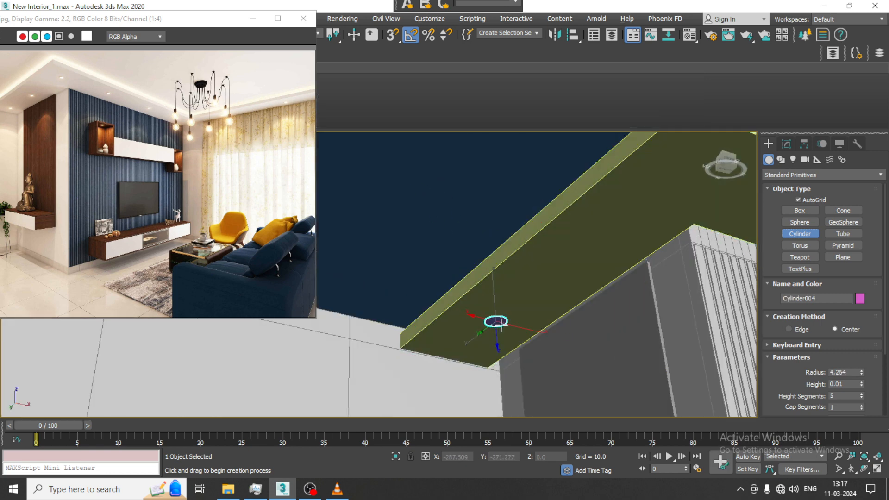
pyautogui.keyDown('alt'); pyautogui.moveTo(503, 325); pyautogui.dragTo(500, 261, button='middle'); pyautogui.keyUp('alt')
pyautogui.press('w')
pyautogui.scroll(2, 503, 303)
pyautogui.scroll(1, 504, 292)
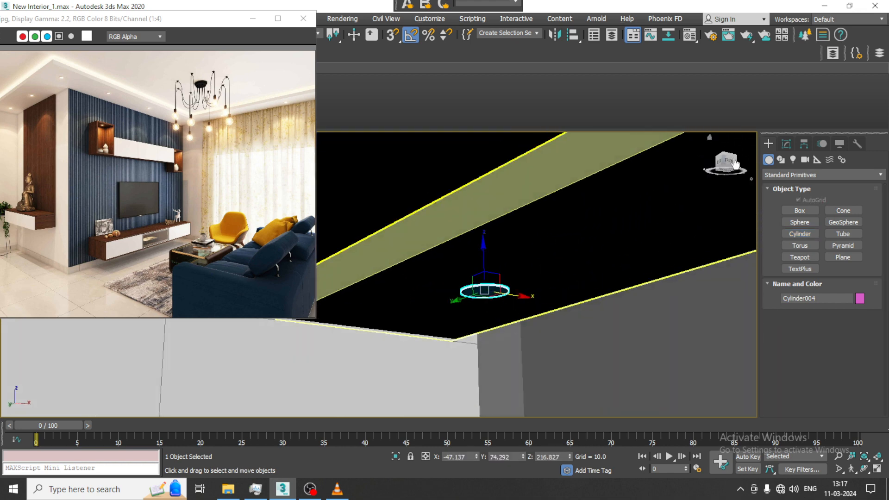
# Set the ceiling cylinder's height to about 0.43.
pyautogui.click(786, 143)
pyautogui.moveTo(862, 297); pyautogui.dragTo(862, 287)
pyautogui.scroll(-3, 614, 292)
pyautogui.moveTo(613, 291)
pyautogui.keyDown('alt'); pyautogui.mouseDown(button='middle')
pyautogui.moveTo(598, 264)
pyautogui.moveTo(532, 234)
pyautogui.moveTo(501, 263)
pyautogui.moveTo(477, 262)
pyautogui.moveTo(484, 267)
pyautogui.mouseUp(button='middle'); pyautogui.keyUp('alt')
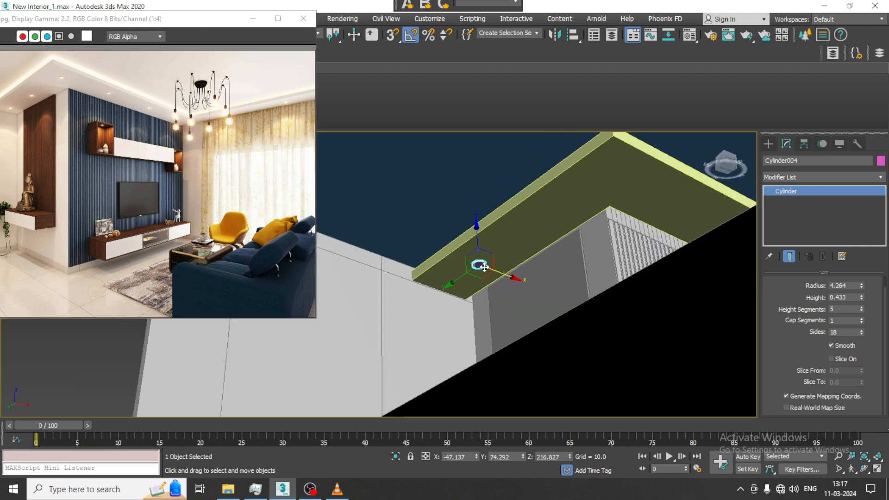
# In the top view, make two copies of the cylinder along Y at a spacing of about 53 units.
pyautogui.hotkey('alt', 'w')
pyautogui.middleClick(343, 236)
pyautogui.hotkey('alt', 'w')
pyautogui.scroll(-3, 401, 234)
pyautogui.moveTo(400, 234); pyautogui.dragTo(438, 225, button='middle')
pyautogui.scroll(-2, 419, 204)
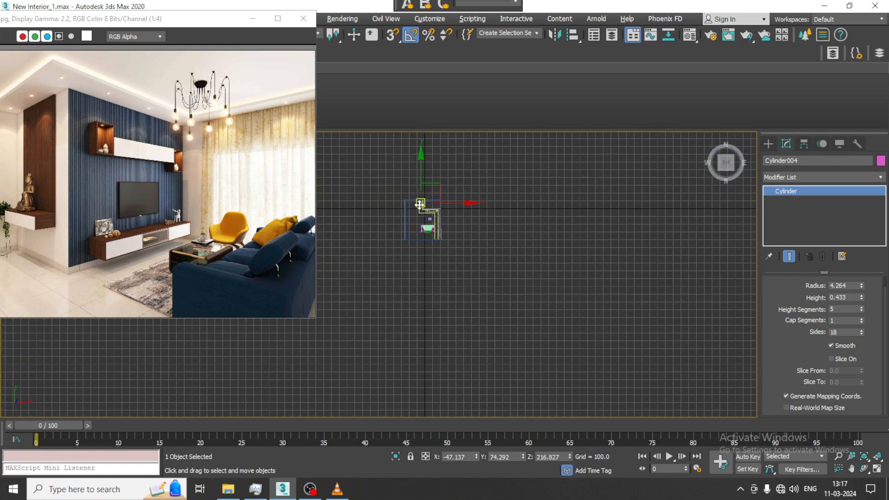
pyautogui.scroll(6, 420, 204)
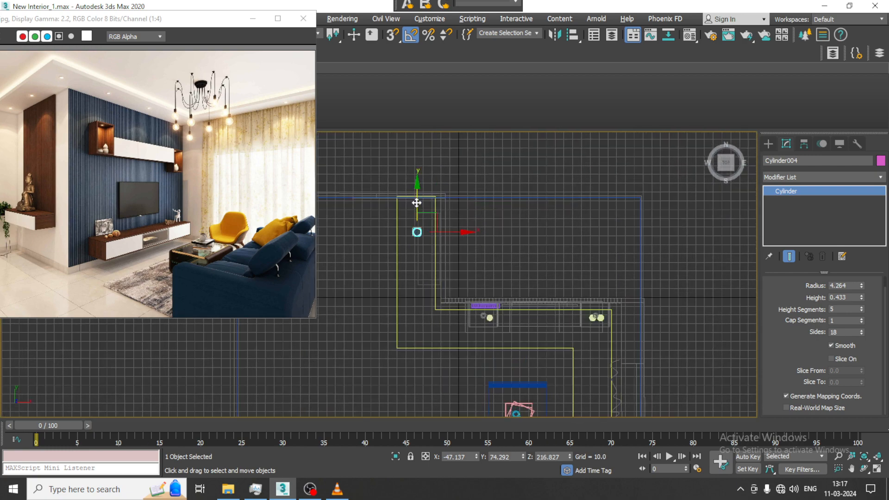
pyautogui.moveTo(416, 203); pyautogui.dragTo(420, 241)
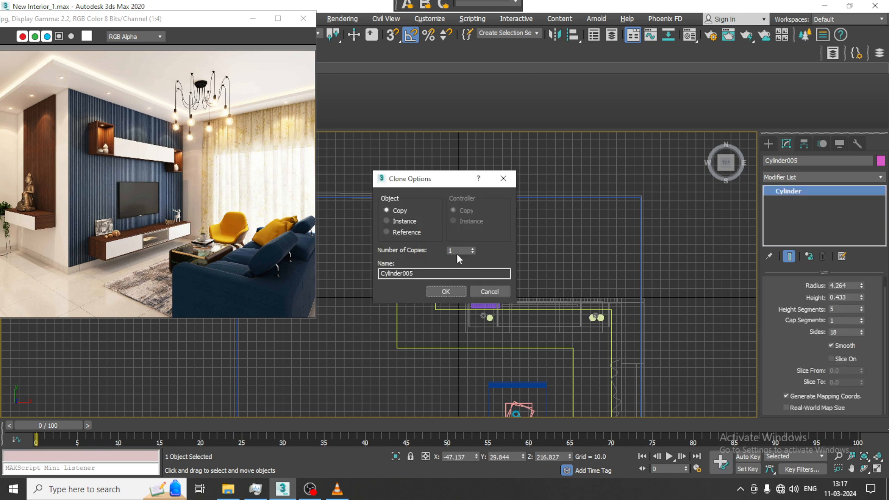
pyautogui.click(447, 291)
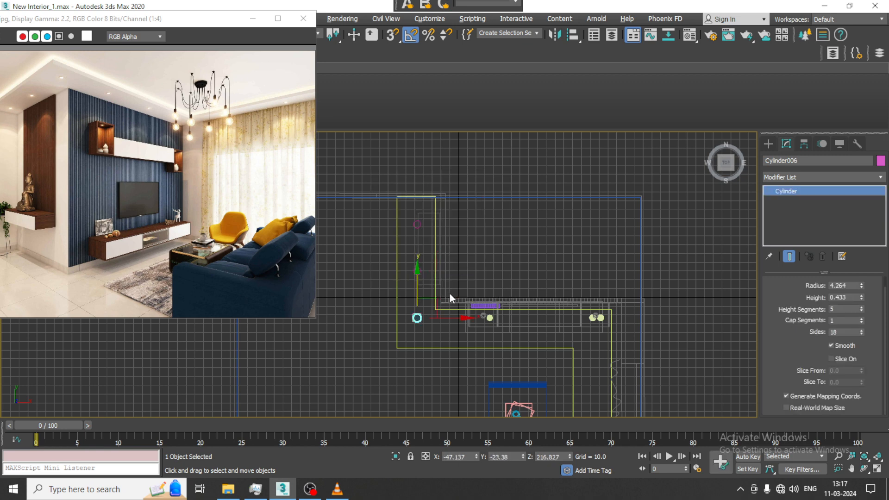
# Adjust the spacing of the two copies along Y, moving the last one to about Y -30.2.
pyautogui.moveTo(420, 294); pyautogui.dragTo(419, 294)
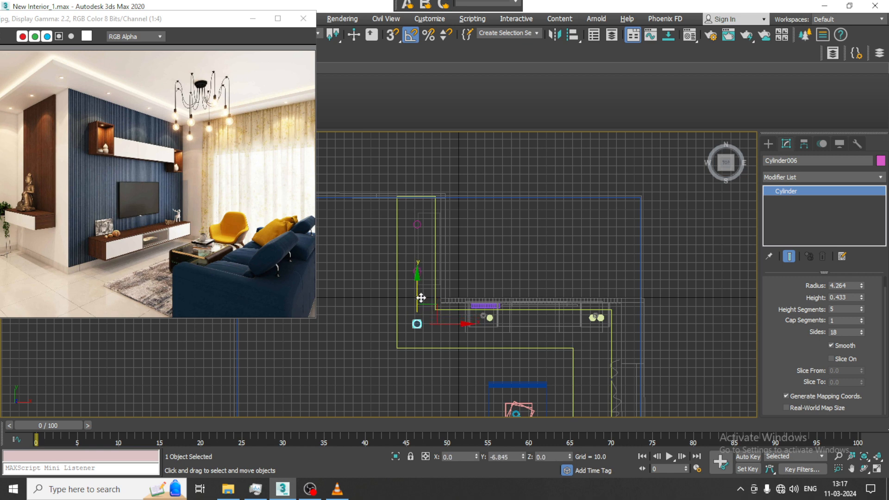
pyautogui.click(419, 271)
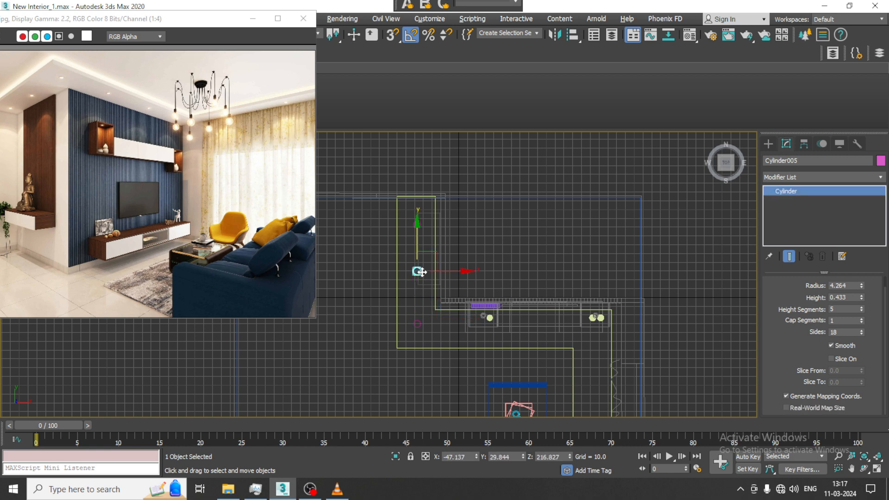
pyautogui.moveTo(418, 244); pyautogui.dragTo(419, 248)
# Make two copies of the border's corner cylinder along X at a spacing of about 86 units.
pyautogui.click(417, 324)
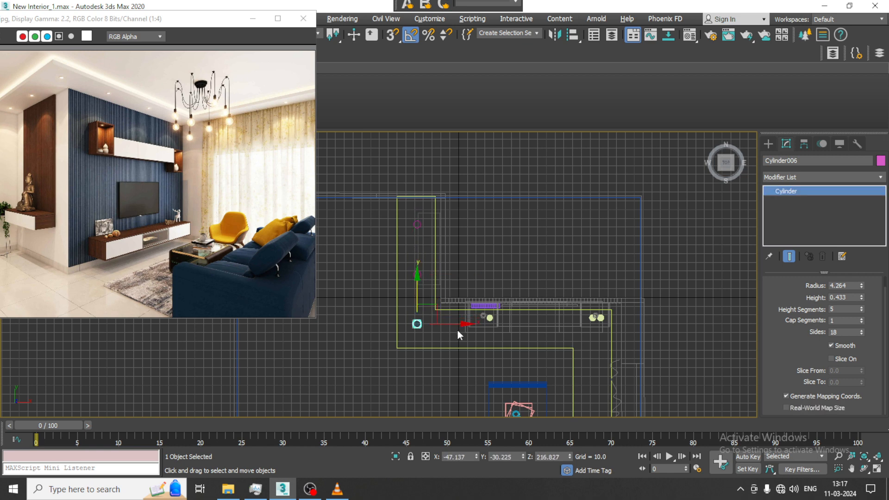
pyautogui.keyDown('shift'); pyautogui.moveTo(457, 326); pyautogui.dragTo(531, 324); pyautogui.keyUp('shift')
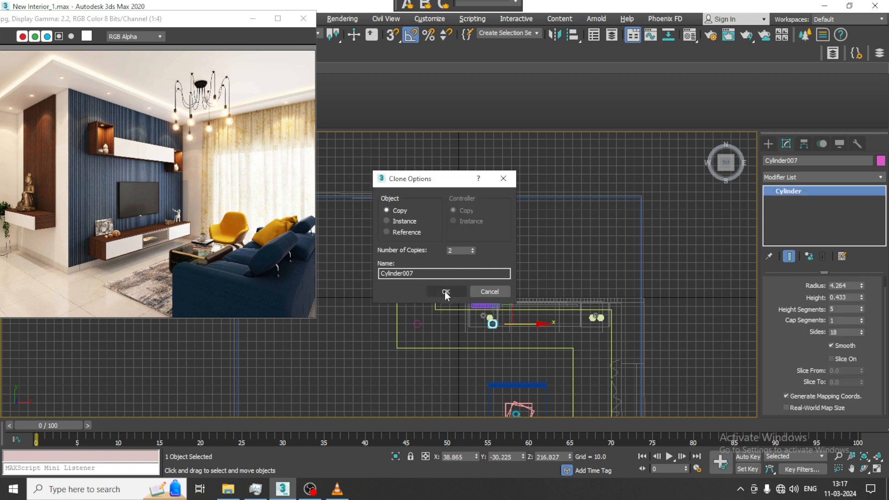
pyautogui.click(444, 291)
# Respace the two new copies along X and add one more copy at about X 152.3, near the curtain-side corner.
pyautogui.moveTo(608, 327)
pyautogui.mouseDown()
pyautogui.moveTo(530, 323)
pyautogui.moveTo(625, 322)
pyautogui.mouseUp()
pyautogui.keyDown('ctrl'); pyautogui.click(493, 325); pyautogui.keyUp('ctrl')
pyautogui.click(542, 324)
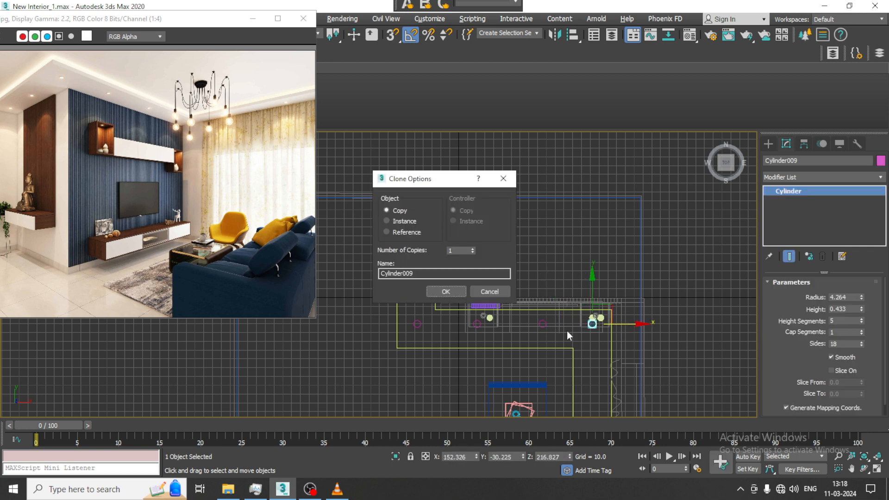
pyautogui.click(445, 292)
# Make three copies of the curtain-side corner cylinder along Y at a spacing of about 50 units.
pyautogui.moveTo(593, 306); pyautogui.dragTo(570, 207, button='middle')
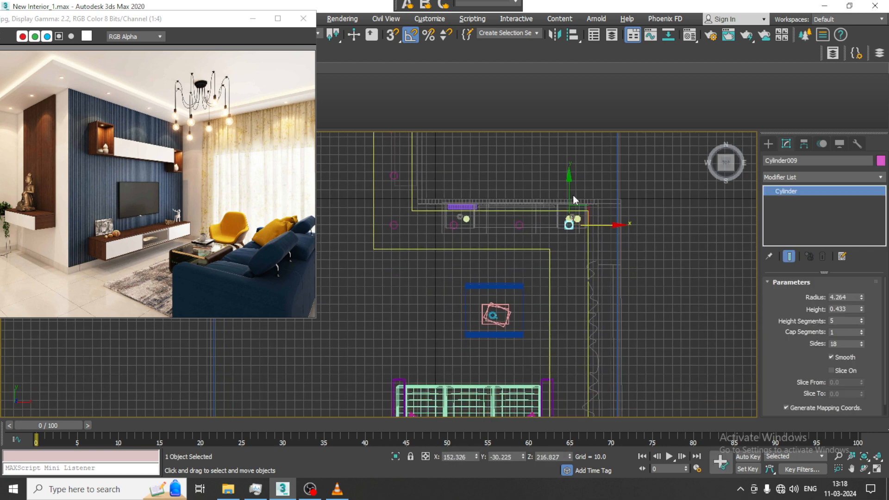
pyautogui.keyDown('shift'); pyautogui.moveTo(571, 207); pyautogui.dragTo(579, 236); pyautogui.keyUp('shift')
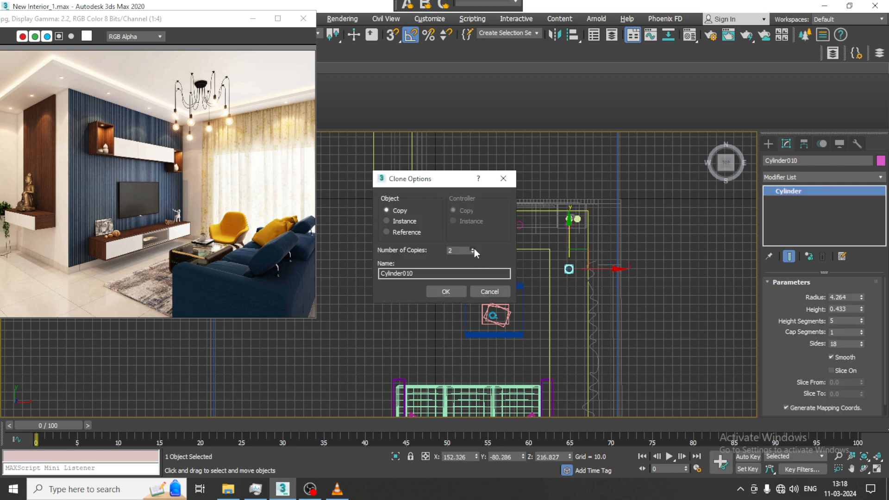
pyautogui.click(448, 293)
pyautogui.scroll(-4, 579, 280)
pyautogui.moveTo(580, 280); pyautogui.dragTo(579, 251, button='middle')
pyautogui.scroll(3, 579, 251)
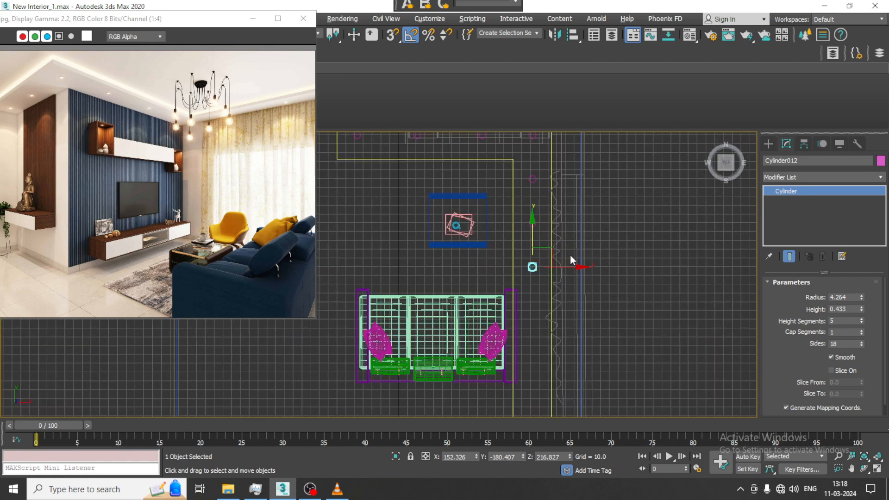
# Spread the curtain-side cylinders farther apart along Y and add one more copy at about Y -227.3.
pyautogui.moveTo(541, 229); pyautogui.dragTo(553, 346)
pyautogui.click(539, 211)
pyautogui.moveTo(539, 187)
pyautogui.mouseDown()
pyautogui.moveTo(557, 242)
pyautogui.moveTo(557, 207)
pyautogui.moveTo(553, 265)
pyautogui.mouseUp()
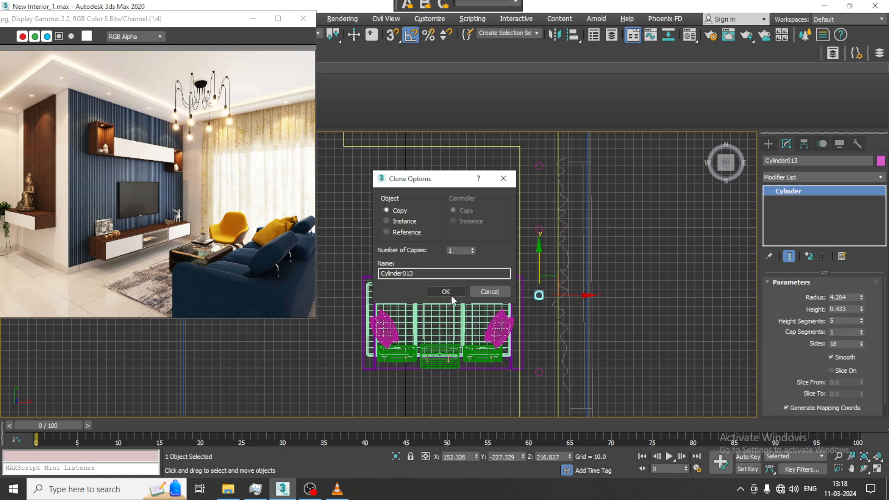
pyautogui.click(452, 296)
# Check the row of ceiling cylinders in the perspective view and save the scene.
pyautogui.hotkey('alt', 'w')
pyautogui.middleClick(553, 305)
pyautogui.hotkey('alt', 'w')
pyautogui.scroll(-5, 554, 306)
pyautogui.moveTo(554, 305)
pyautogui.keyDown('alt'); pyautogui.mouseDown(button='middle')
pyautogui.moveTo(601, 319)
pyautogui.moveTo(555, 292)
pyautogui.mouseUp(button='middle'); pyautogui.keyUp('alt')
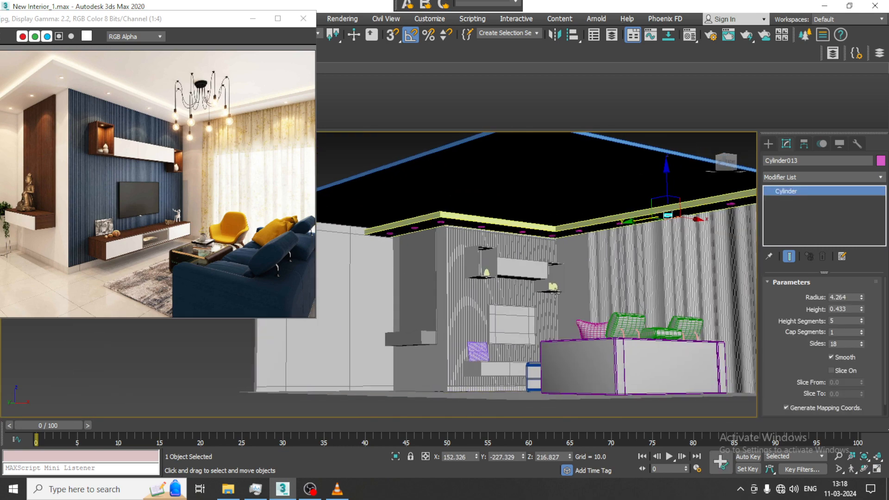
pyautogui.scroll(3, 555, 291)
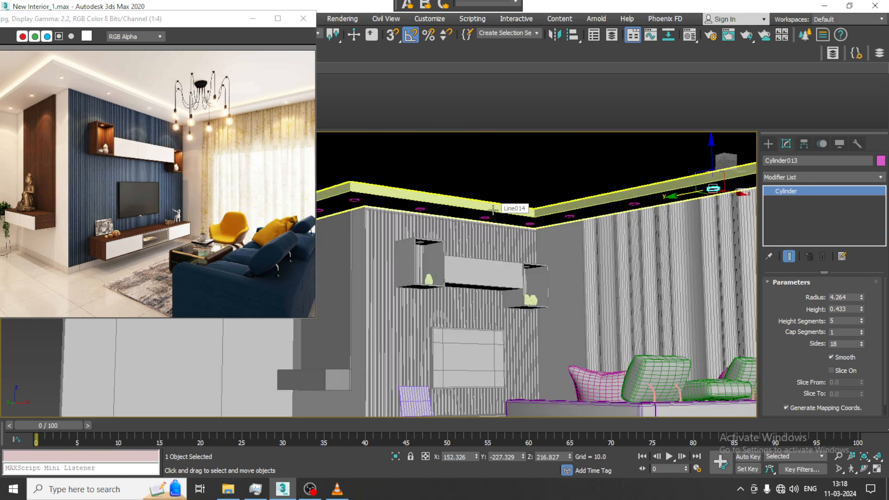
pyautogui.hotkey('ctrl', 's')
# Create a box about 63.5 long and 70.5 wide on the open floor beside the coffee table and sofa.
pyautogui.moveTo(532, 288)
pyautogui.mouseDown(button='middle')
pyautogui.moveTo(504, 219)
pyautogui.moveTo(532, 282)
pyautogui.mouseUp(button='middle')
pyautogui.moveTo(532, 283); pyautogui.dragTo(597, 254, button='middle')
pyautogui.scroll(1, 232, 250)
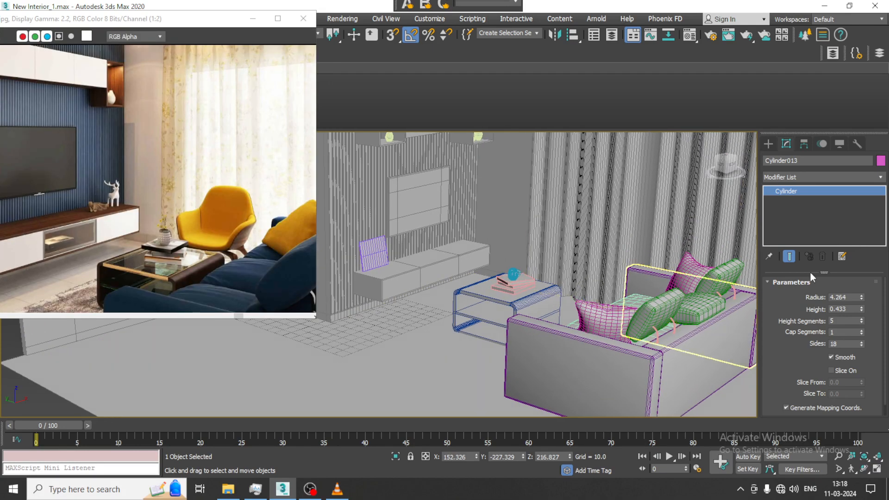
pyautogui.click(768, 143)
pyautogui.click(805, 218)
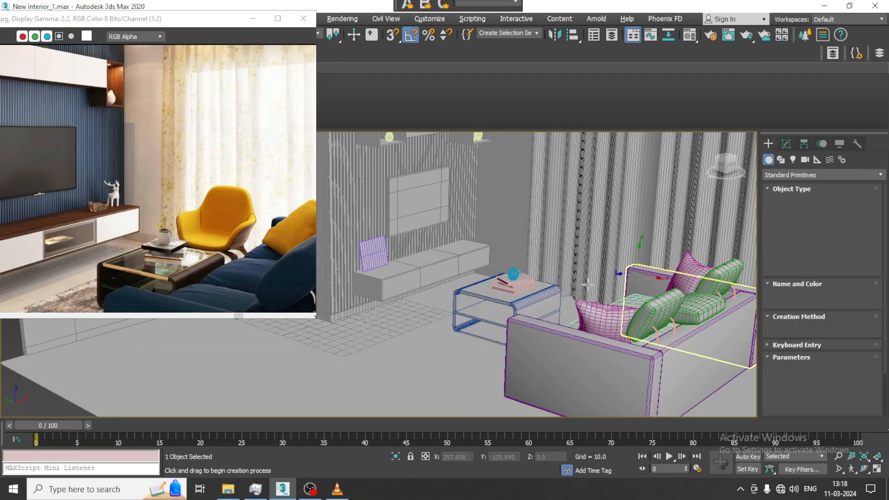
pyautogui.keyDown('alt'); pyautogui.moveTo(588, 285); pyautogui.dragTo(594, 294, button='middle'); pyautogui.keyUp('alt')
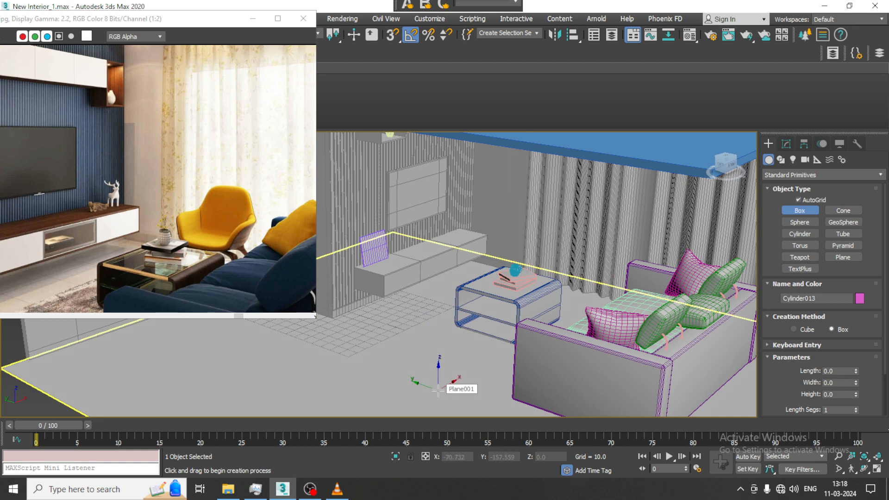
pyautogui.moveTo(407, 353); pyautogui.dragTo(415, 407)
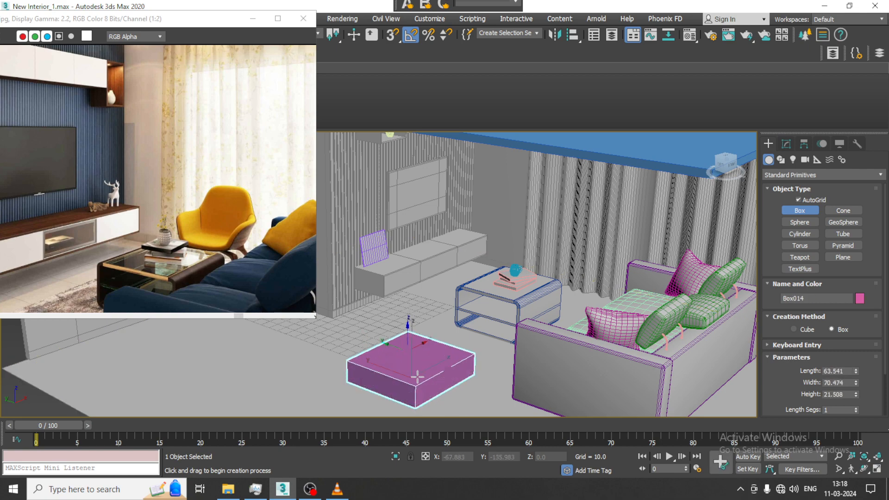
pyautogui.press('w')
# Convert the new floor box to Editable Poly.
pyautogui.scroll(4, 435, 348)
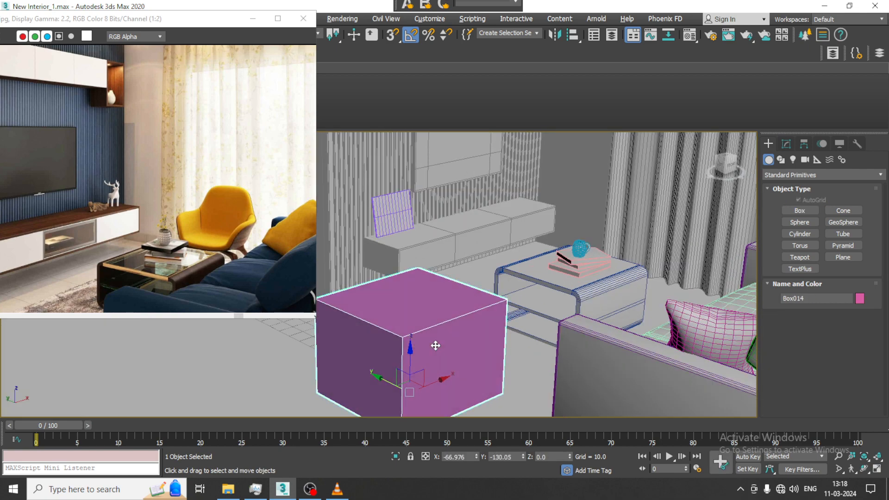
pyautogui.rightClick(437, 347)
pyautogui.moveTo(537, 447)
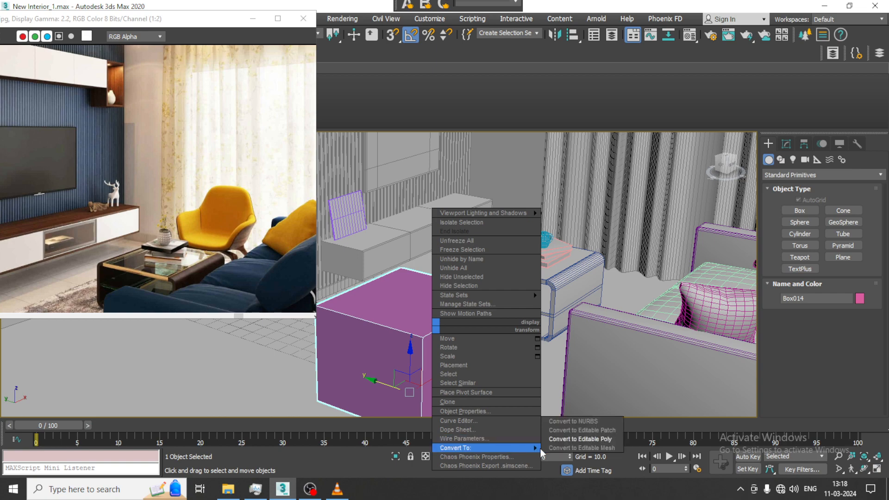
pyautogui.click(574, 438)
# Delete the box's top and front polygons to leave an open shell, and return to object level.
pyautogui.press('4')
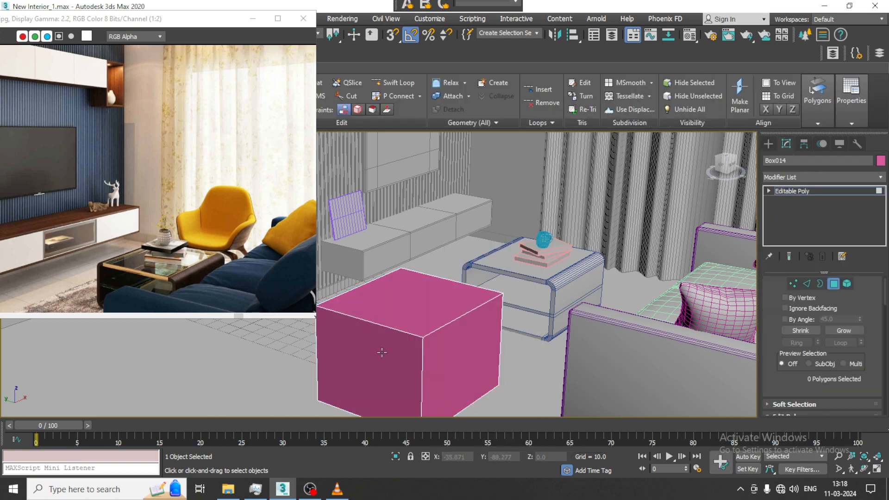
pyautogui.hotkey('ctrl', 'a')
pyautogui.keyDown('ctrl'); pyautogui.click(421, 312); pyautogui.keyUp('ctrl')
pyautogui.press('Delete')
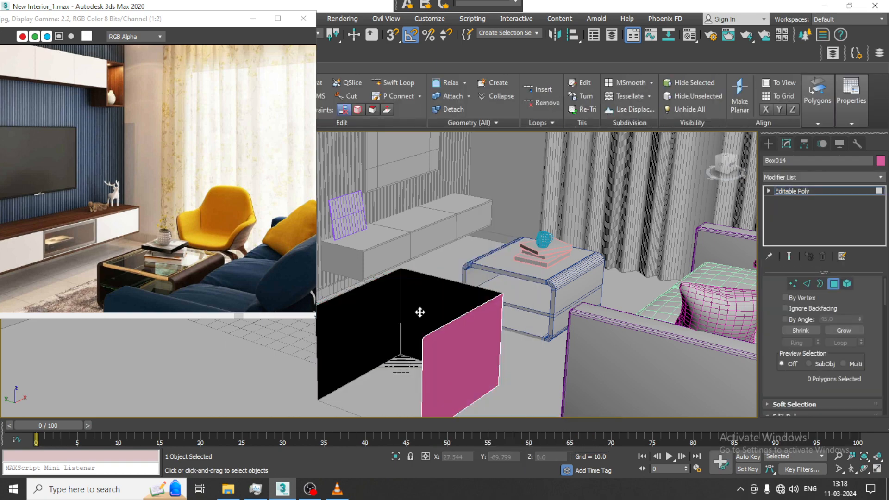
pyautogui.moveTo(476, 361); pyautogui.dragTo(457, 295, button='middle')
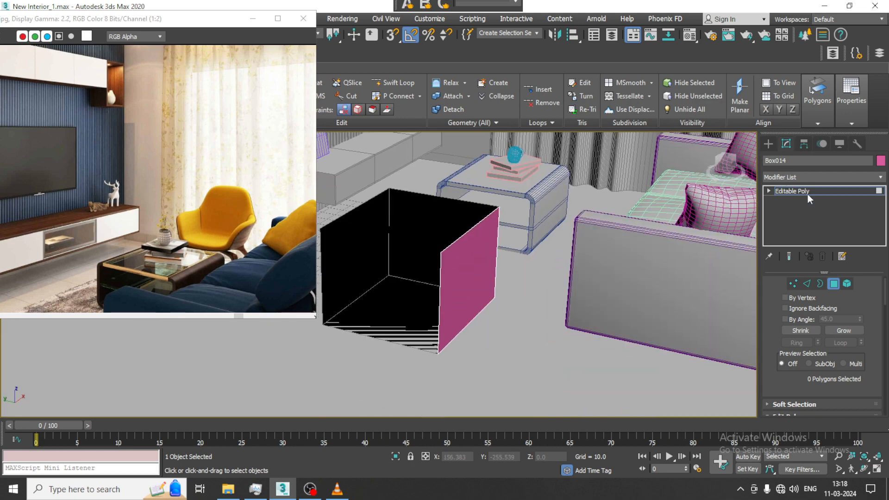
pyautogui.click(835, 190)
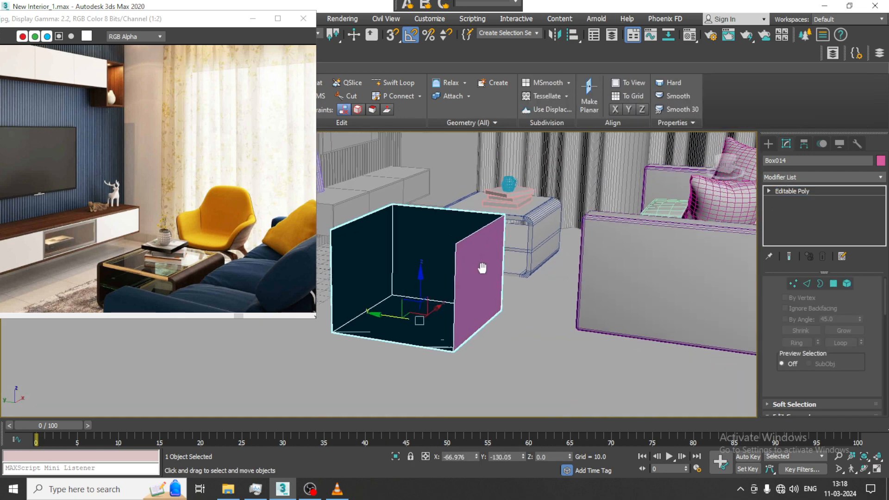
# Raise the open box above the floor to a Z height of about 14.1.
pyautogui.moveTo(422, 296); pyautogui.dragTo(422, 270)
pyautogui.keyDown('alt'); pyautogui.moveTo(423, 270); pyautogui.dragTo(503, 292, button='middle'); pyautogui.keyUp('alt')
# Extend the open box's back top edge upward and narrow it to form a tapered backrest.
pyautogui.scroll(6, 503, 292)
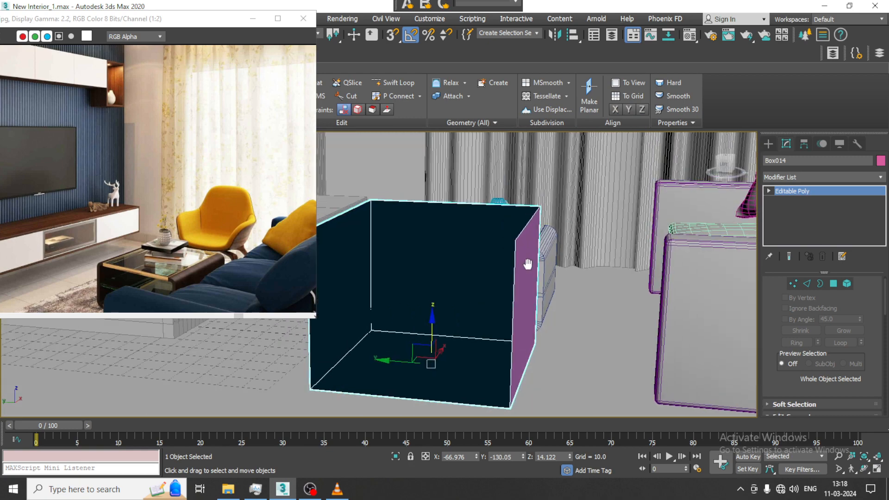
pyautogui.keyDown('alt'); pyautogui.moveTo(531, 267); pyautogui.dragTo(501, 270, button='middle'); pyautogui.keyUp('alt')
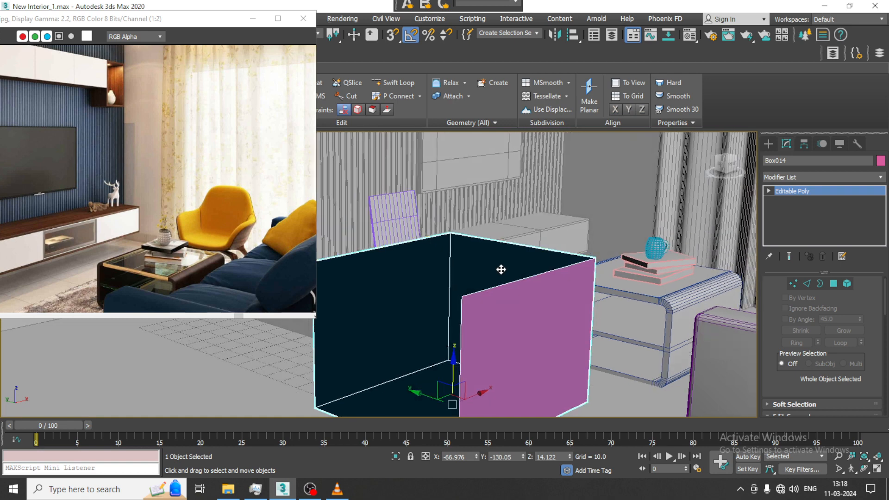
pyautogui.click(809, 285)
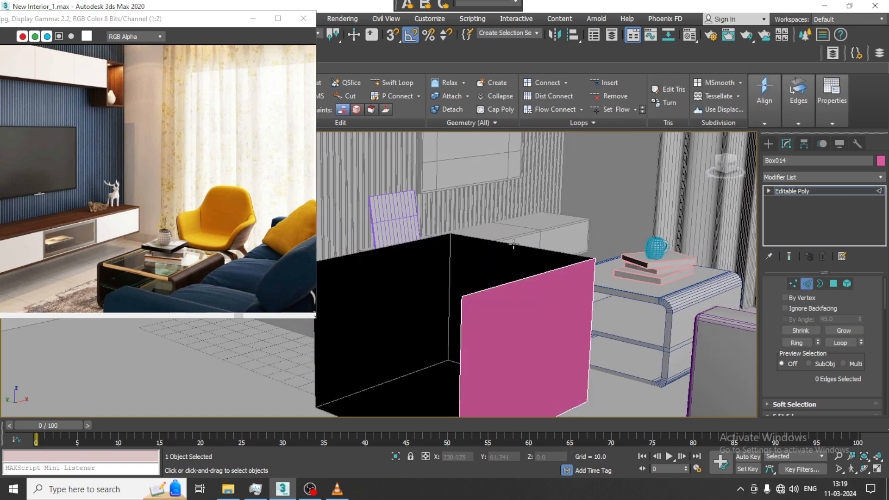
pyautogui.doubleClick(520, 245)
pyautogui.keyDown('shift'); pyautogui.moveTo(519, 213); pyautogui.dragTo(519, 141); pyautogui.keyUp('shift')
pyautogui.keyDown('alt'); pyautogui.moveTo(521, 284); pyautogui.dragTo(330, 250, button='middle'); pyautogui.keyUp('alt')
# Lower the front top corner vertices of both armrest sides to a Z height of about 52.3.
pyautogui.press('1')
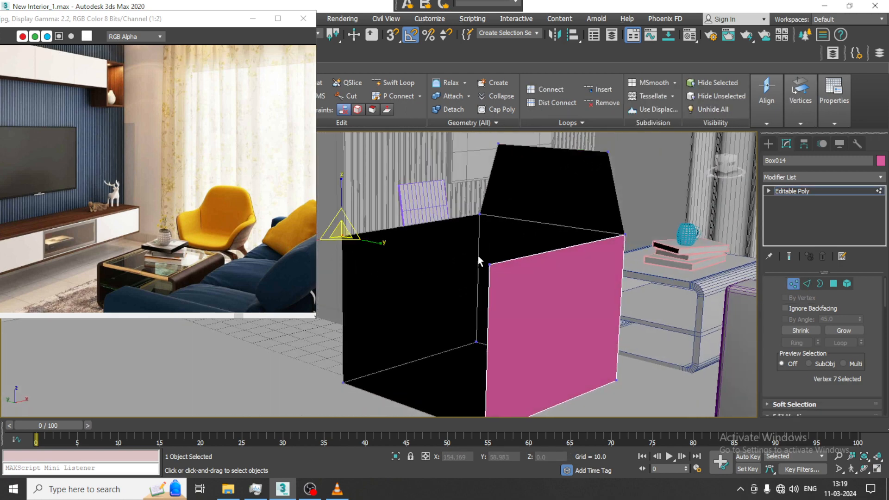
pyautogui.keyDown('ctrl'); pyautogui.click(489, 263); pyautogui.keyUp('ctrl')
pyautogui.press('w')
pyautogui.moveTo(410, 234); pyautogui.dragTo(411, 256)
pyautogui.keyDown('alt'); pyautogui.moveTo(489, 280); pyautogui.dragTo(384, 249, button='middle'); pyautogui.keyUp('alt')
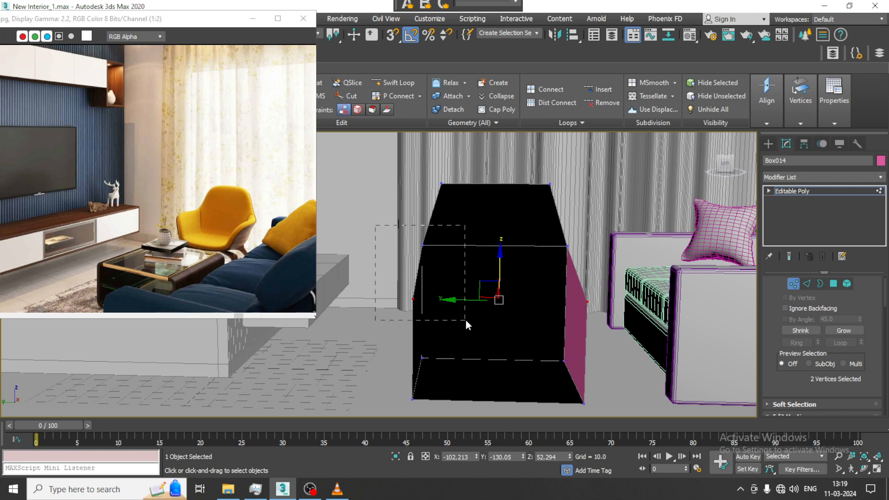
# Move the upper vertices of each armrest side outward so both sides flare out.
pyautogui.moveTo(465, 319); pyautogui.dragTo(465, 319)
pyautogui.moveTo(385, 268); pyautogui.dragTo(368, 267)
pyautogui.moveTo(530, 234); pyautogui.dragTo(624, 316)
pyautogui.moveTo(539, 274); pyautogui.dragTo(553, 272)
pyautogui.keyDown('alt'); pyautogui.moveTo(553, 273); pyautogui.dragTo(583, 322, button='middle'); pyautogui.keyUp('alt')
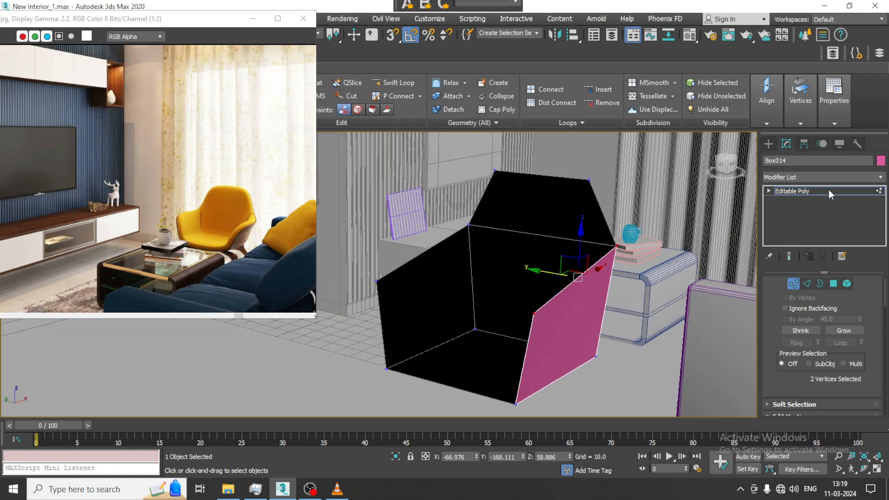
# Thicken the armchair with a Shell modifier of about 2.93 outer amount and convert it to Editable Poly.
pyautogui.click(805, 191)
pyautogui.click(822, 177)
pyautogui.write('sh')
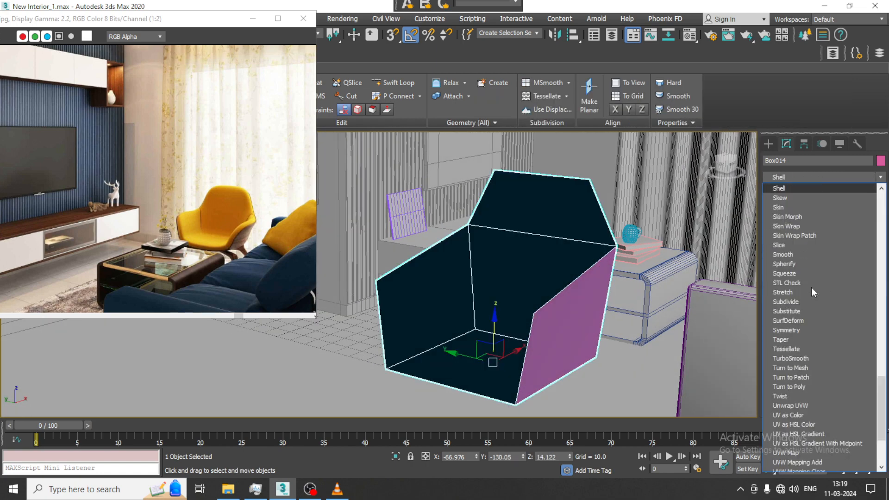
pyautogui.press('Return')
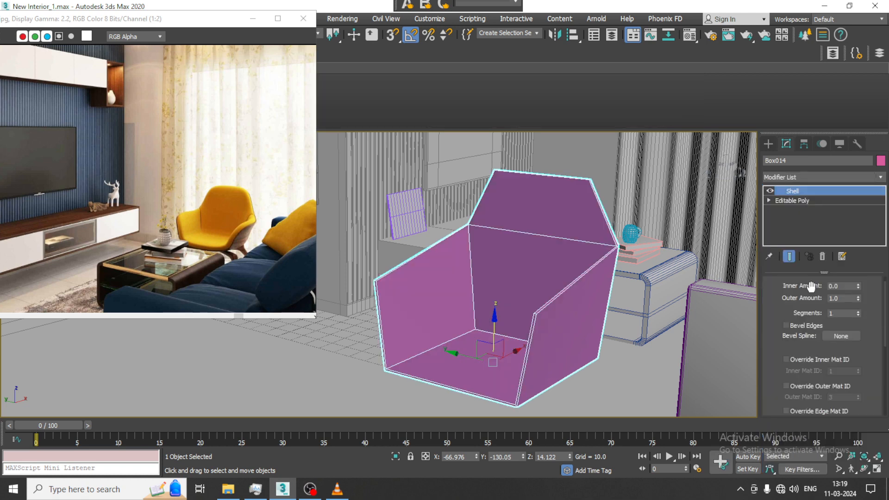
pyautogui.moveTo(856, 300); pyautogui.dragTo(855, 264)
pyautogui.moveTo(491, 230)
pyautogui.keyDown('alt'); pyautogui.mouseDown(button='middle')
pyautogui.moveTo(498, 224)
pyautogui.moveTo(486, 250)
pyautogui.moveTo(443, 242)
pyautogui.moveTo(479, 238)
pyautogui.moveTo(465, 248)
pyautogui.mouseUp(button='middle'); pyautogui.keyUp('alt')
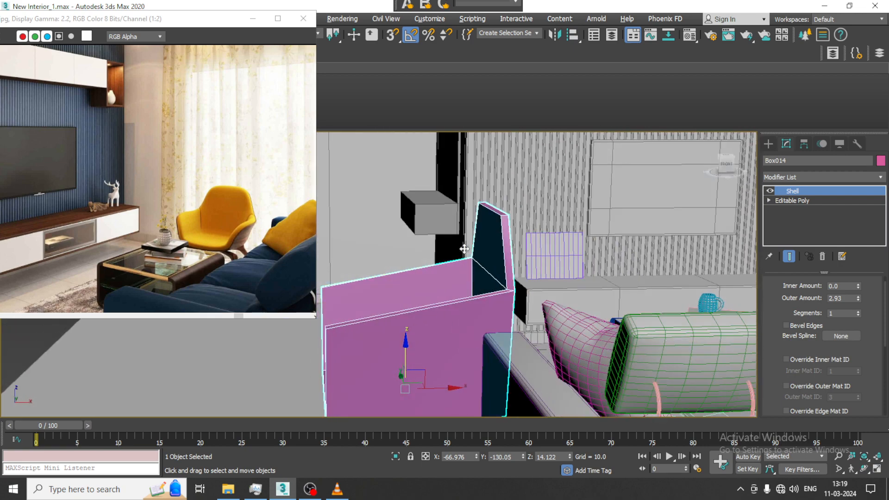
pyautogui.rightClick(494, 224)
pyautogui.moveTo(563, 346)
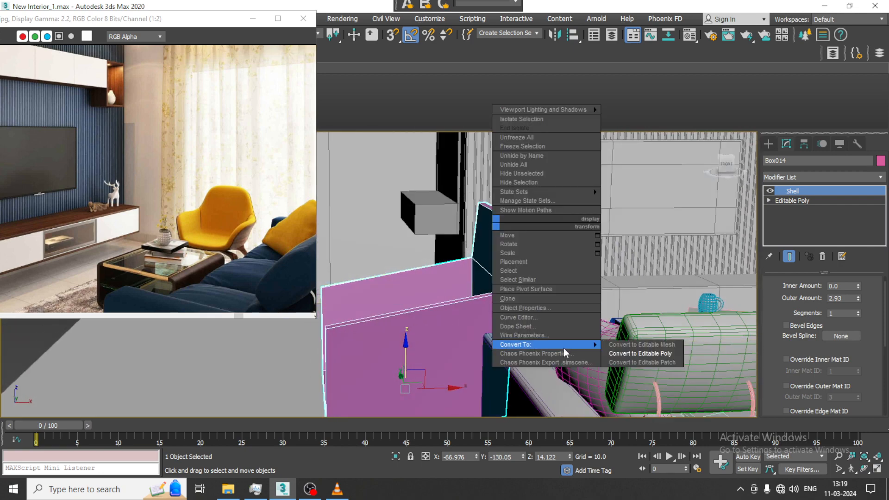
pyautogui.click(639, 353)
# Shift the backrest's top vertices backward to X about -26.7 and lower the vertices at its base by about 3.7.
pyautogui.press('1')
pyautogui.moveTo(451, 182); pyautogui.dragTo(536, 206)
pyautogui.moveTo(508, 235)
pyautogui.keyDown('alt'); pyautogui.mouseDown(button='middle')
pyautogui.moveTo(546, 256)
pyautogui.moveTo(552, 240)
pyautogui.moveTo(495, 236)
pyautogui.moveTo(517, 232)
pyautogui.mouseUp(button='middle'); pyautogui.keyUp('alt')
pyautogui.press('1')
pyautogui.press('1')
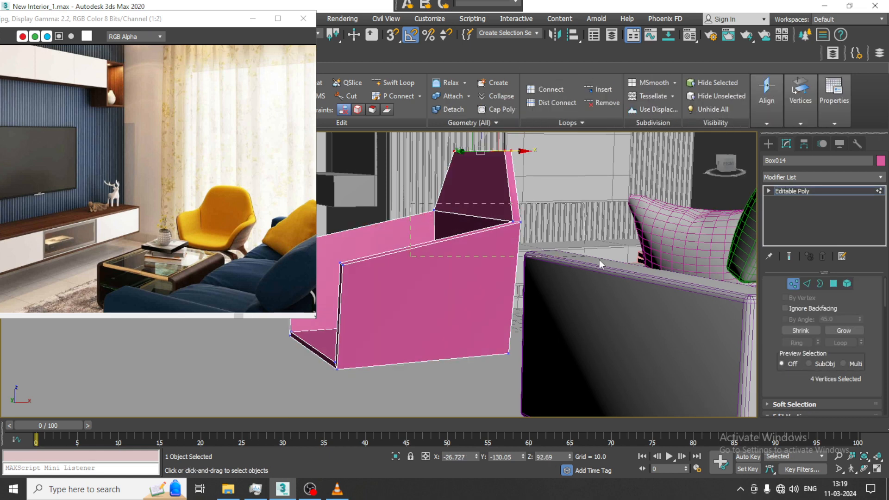
pyautogui.moveTo(599, 260); pyautogui.dragTo(601, 261)
pyautogui.moveTo(471, 174); pyautogui.dragTo(479, 183)
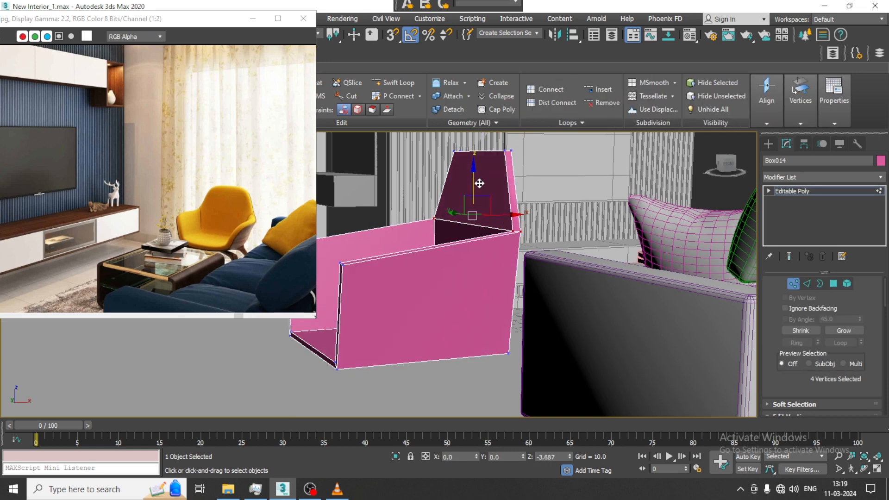
pyautogui.keyDown('alt'); pyautogui.moveTo(479, 183); pyautogui.dragTo(557, 282, button='middle'); pyautogui.keyUp('alt')
# Isolate the armchair and use Swift Loop to add two loops across the seat and sides and two lengthwise through seat and backrest.
pyautogui.click(393, 82)
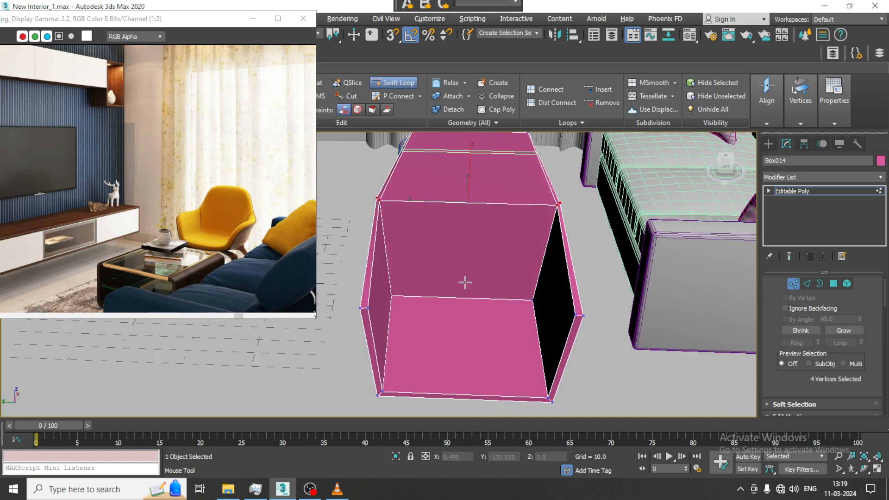
pyautogui.hotkey('alt', 'q')
pyautogui.scroll(-4, 470, 320)
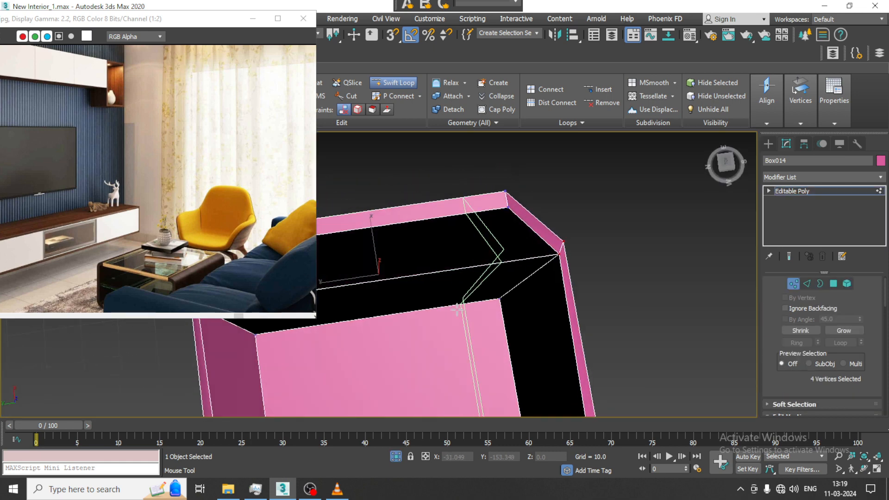
pyautogui.keyDown('alt'); pyautogui.moveTo(470, 315); pyautogui.dragTo(472, 329, button='middle'); pyautogui.keyUp('alt')
pyautogui.click(372, 318)
pyautogui.keyDown('alt'); pyautogui.moveTo(371, 317); pyautogui.dragTo(477, 261, button='middle'); pyautogui.keyUp('alt')
pyautogui.keyDown('alt'); pyautogui.moveTo(417, 315); pyautogui.dragTo(505, 208, button='middle'); pyautogui.keyUp('alt')
pyautogui.click(505, 208)
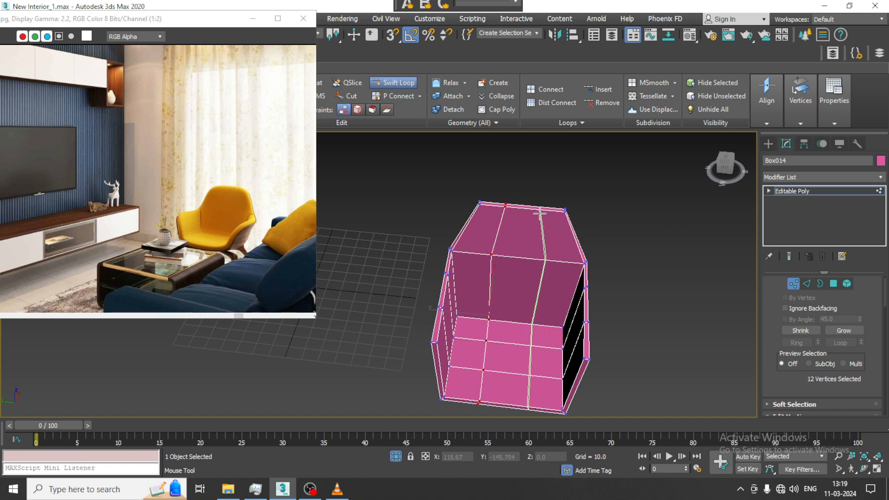
pyautogui.click(543, 210)
pyautogui.rightClick(544, 212)
# Scale the middle vertex rows of the seat and sides wider along Y in the top view.
pyautogui.keyDown('alt'); pyautogui.moveTo(559, 276); pyautogui.dragTo(453, 286, button='middle'); pyautogui.keyUp('alt')
pyautogui.hotkey('alt', 'w')
pyautogui.moveTo(374, 231); pyautogui.dragTo(573, 259, button='middle')
pyautogui.hotkey('alt', 'w')
pyautogui.press('z')
pyautogui.scroll(-4, 378, 245)
pyautogui.scroll(-2, 573, 261)
pyautogui.moveTo(567, 225); pyautogui.dragTo(548, 276, button='middle')
pyautogui.press('1')
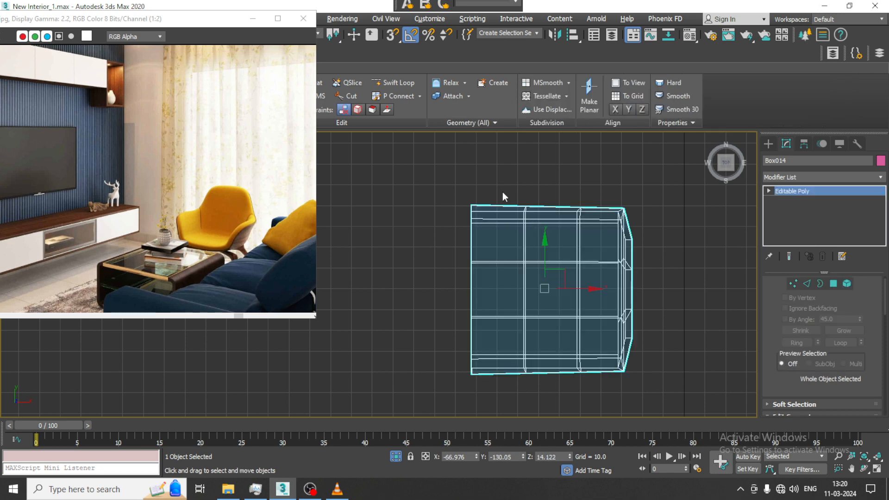
pyautogui.press('1')
pyautogui.moveTo(501, 172); pyautogui.dragTo(594, 401)
pyautogui.press('r')
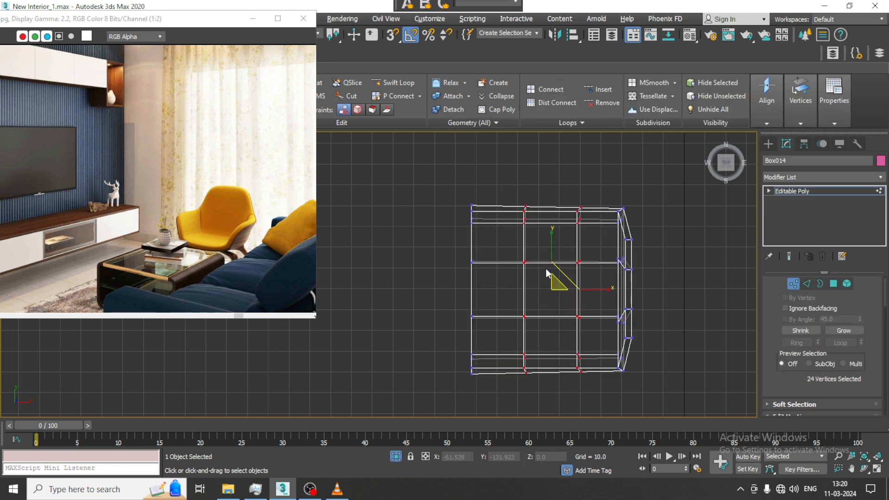
pyautogui.moveTo(550, 232); pyautogui.dragTo(550, 225)
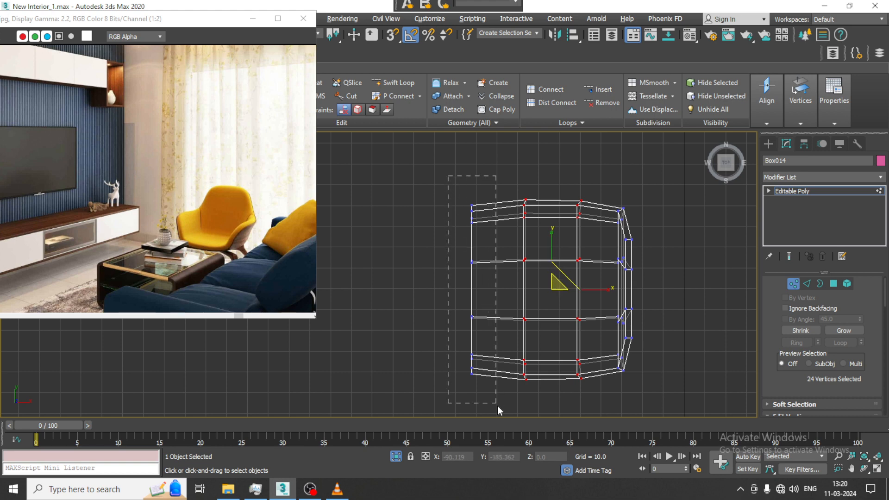
# Scale the front row of armchair vertices slightly narrower along Y.
pyautogui.moveTo(497, 406); pyautogui.dragTo(497, 406)
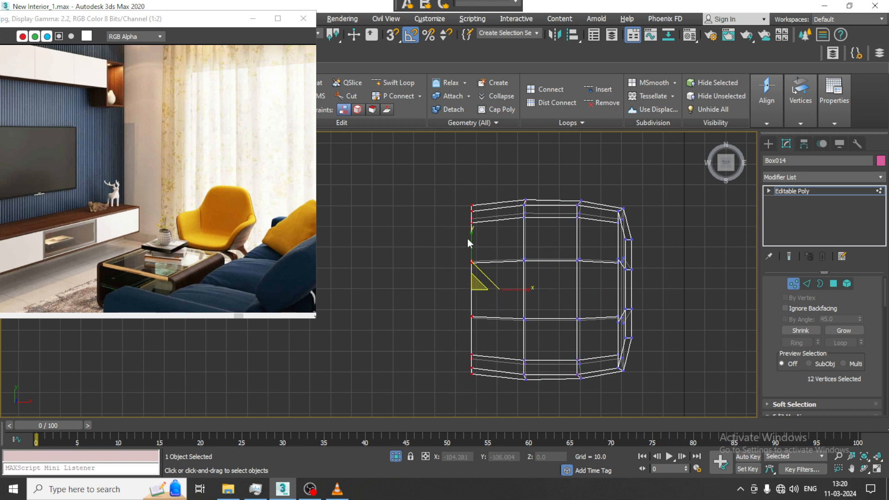
pyautogui.moveTo(468, 230); pyautogui.dragTo(469, 232)
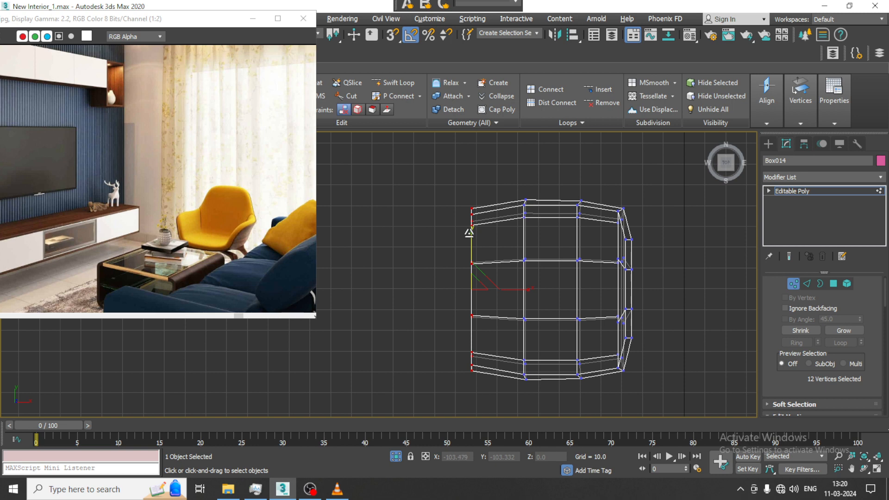
pyautogui.press('w')
# Add two horizontal Swift Loop edge loops around the armrests and back, and return to object level.
pyautogui.hotkey('alt', 'w')
pyautogui.middleClick(660, 357)
pyautogui.hotkey('alt', 'w')
pyautogui.keyDown('alt'); pyautogui.moveTo(567, 289); pyautogui.dragTo(509, 247, button='middle'); pyautogui.keyUp('alt')
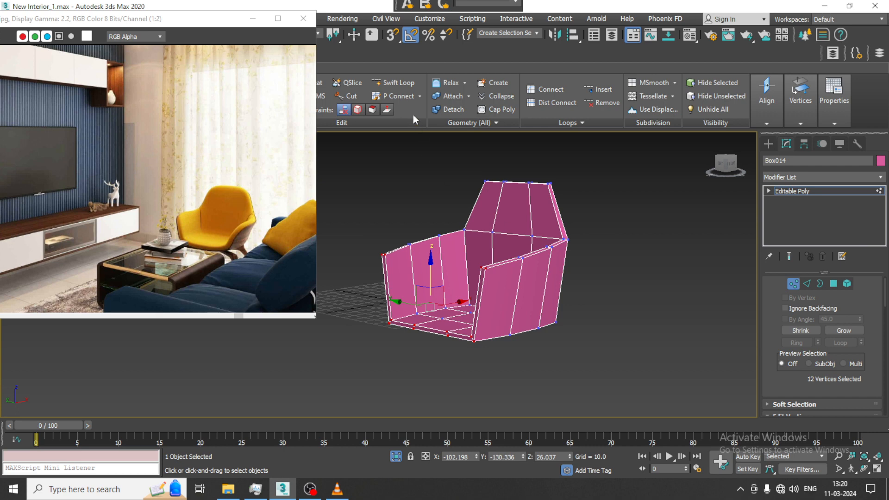
pyautogui.click(395, 83)
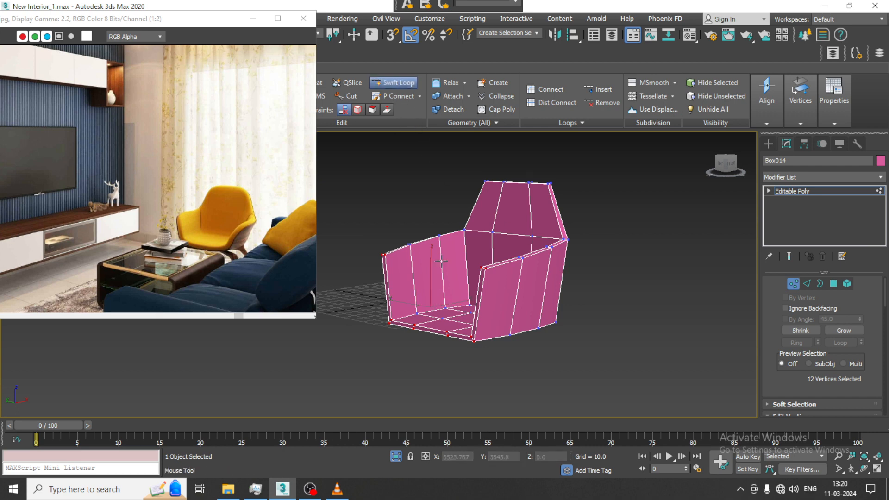
pyautogui.click(485, 277)
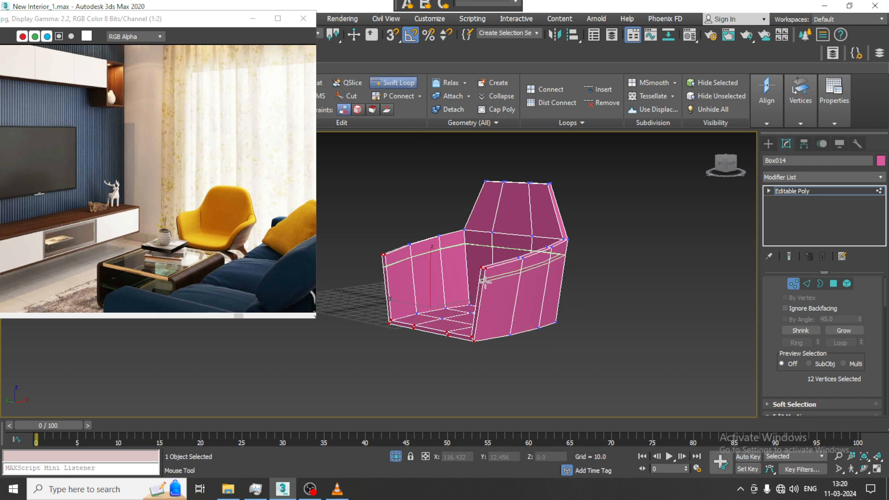
pyautogui.scroll(2, 475, 316)
pyautogui.click(475, 313)
pyautogui.rightClick(579, 340)
pyautogui.keyDown('alt'); pyautogui.moveTo(580, 340); pyautogui.dragTo(613, 292, button='middle'); pyautogui.keyUp('alt')
pyautogui.click(822, 190)
pyautogui.keyDown('alt'); pyautogui.moveTo(612, 246); pyautogui.dragTo(644, 258, button='middle'); pyautogui.keyUp('alt')
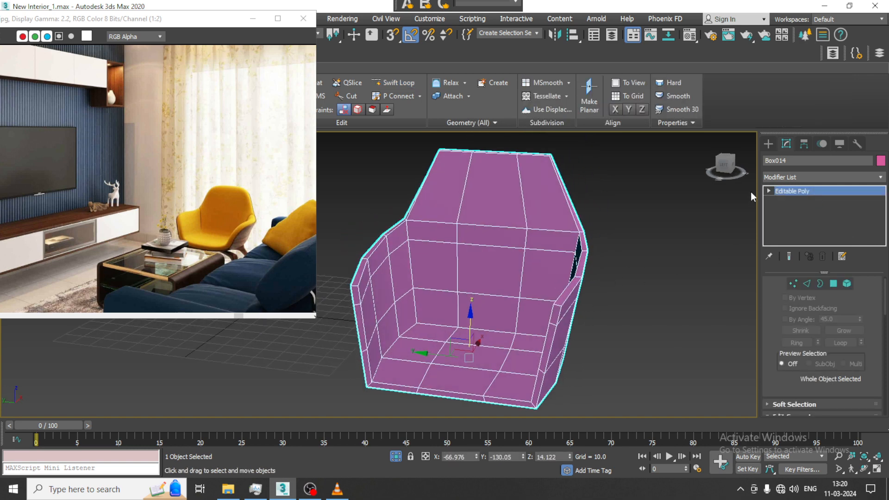
# Try a TurboSmooth modifier on the armchair and switch its effect off.
pyautogui.click(821, 175)
pyautogui.press('t')
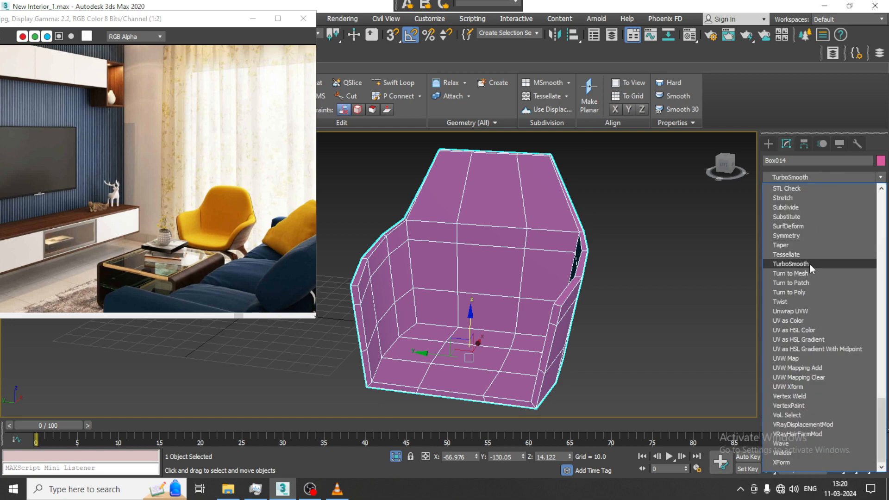
pyautogui.click(809, 263)
pyautogui.keyDown('alt'); pyautogui.moveTo(602, 262); pyautogui.dragTo(589, 282, button='middle'); pyautogui.keyUp('alt')
pyautogui.scroll(3, 588, 282)
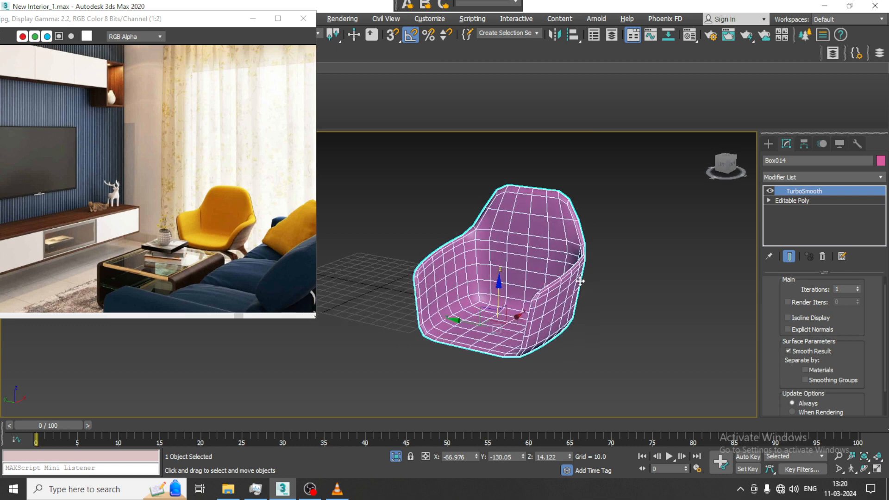
pyautogui.click(769, 191)
# Thicken the armchair with another Shell modifier of about 2.24 outer amount and convert it to Editable Poly.
pyautogui.keyDown('alt'); pyautogui.moveTo(633, 264); pyautogui.dragTo(566, 266, button='middle'); pyautogui.keyUp('alt')
pyautogui.scroll(1, 546, 277)
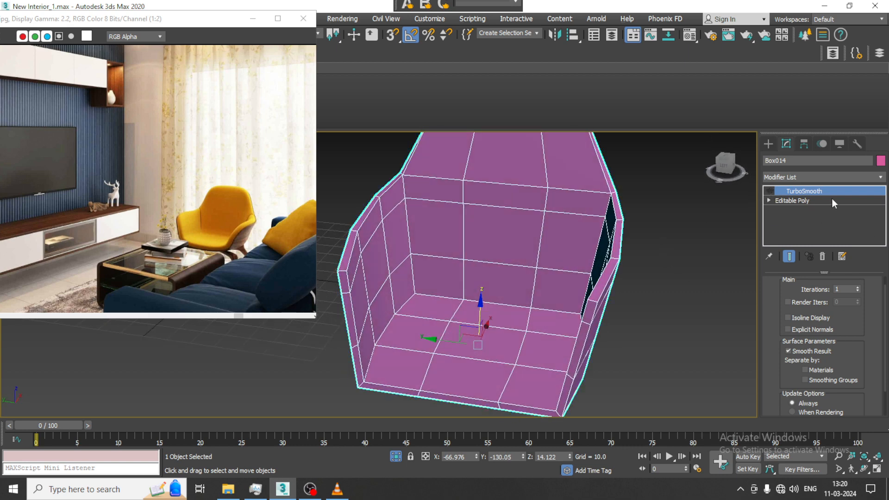
pyautogui.click(814, 174)
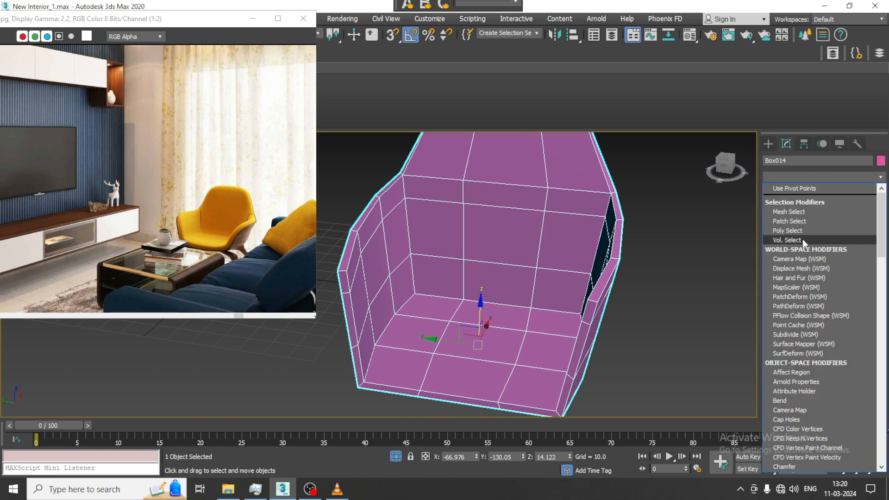
pyautogui.write('sh')
pyautogui.press('Return')
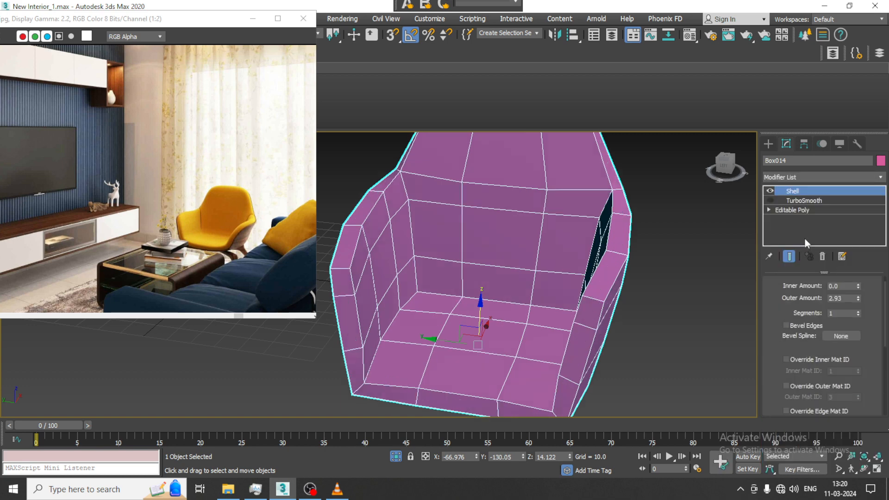
pyautogui.moveTo(858, 300); pyautogui.dragTo(863, 339)
pyautogui.rightClick(548, 193)
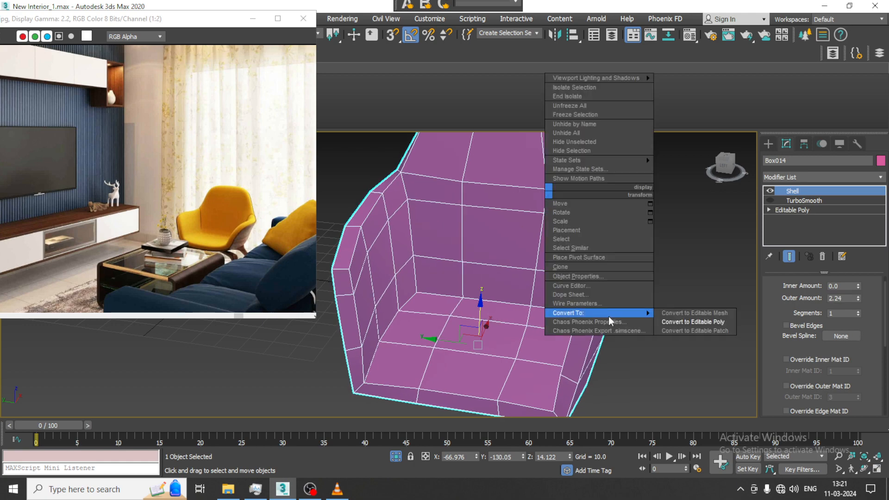
pyautogui.click(693, 321)
# Check the thickened armchair in wireframe and apply a TurboSmooth modifier to it.
pyautogui.press('F3')
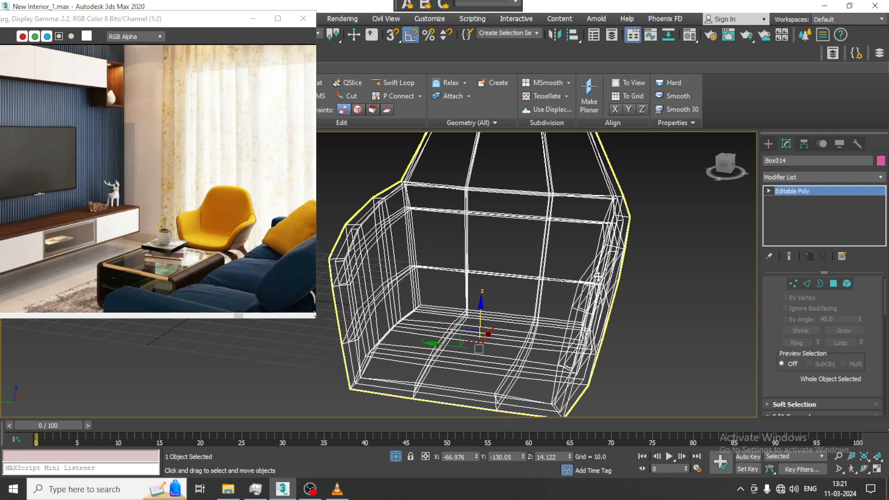
pyautogui.press('F3')
pyautogui.press('F3')
pyautogui.moveTo(539, 269)
pyautogui.keyDown('alt'); pyautogui.mouseDown(button='middle')
pyautogui.moveTo(558, 270)
pyautogui.moveTo(541, 269)
pyautogui.moveTo(585, 250)
pyautogui.mouseUp(button='middle'); pyautogui.keyUp('alt')
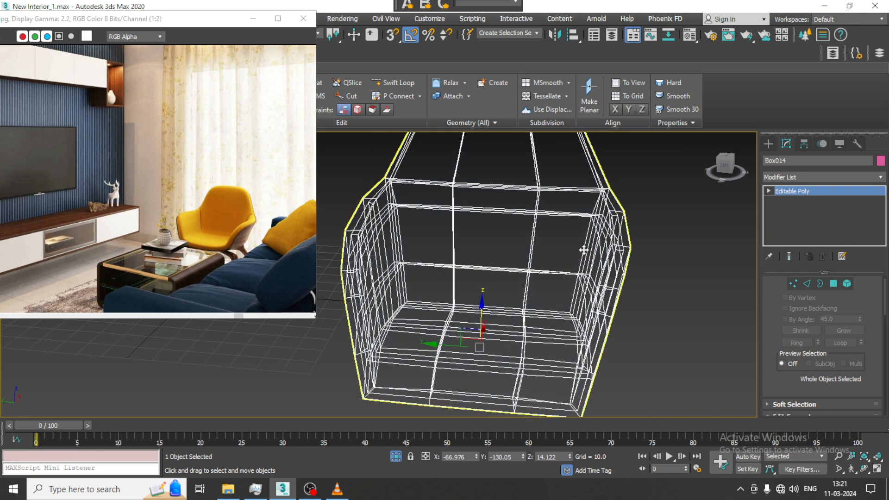
pyautogui.press('F3')
pyautogui.click(643, 243)
pyautogui.click(616, 239)
pyautogui.click(818, 177)
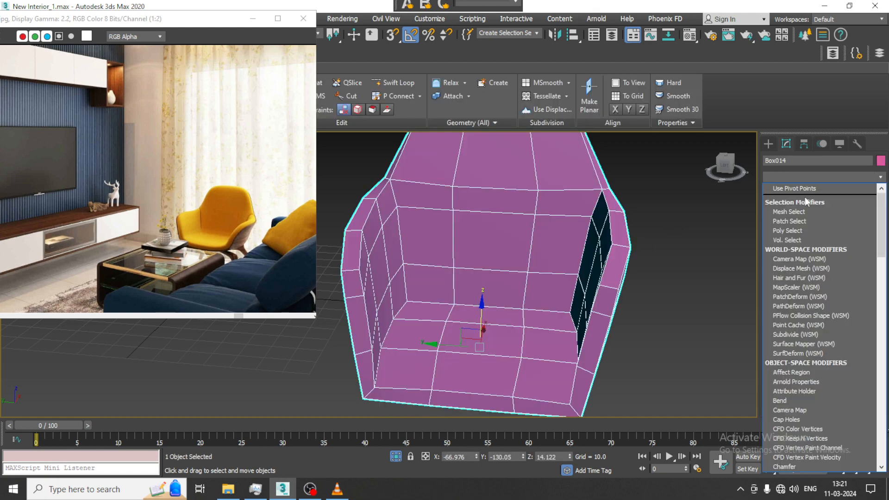
pyautogui.write('tu')
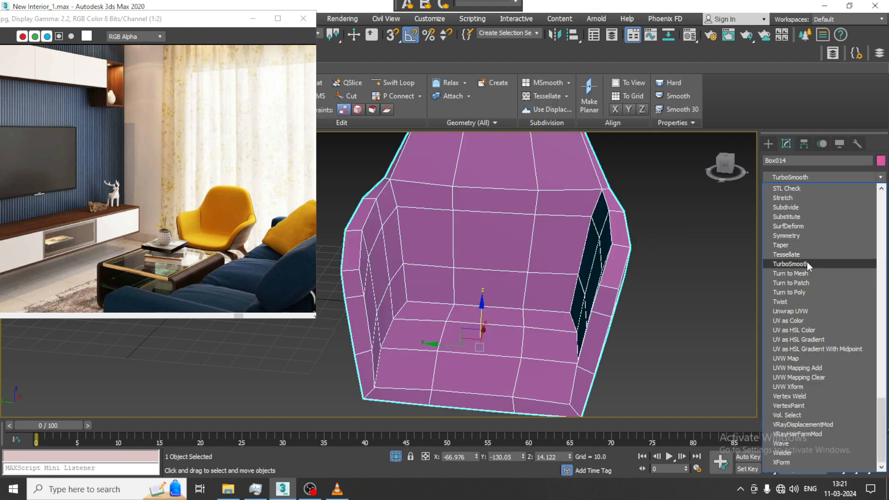
pyautogui.click(806, 263)
pyautogui.keyDown('alt'); pyautogui.moveTo(661, 258); pyautogui.dragTo(568, 259, button='middle'); pyautogui.keyUp('alt')
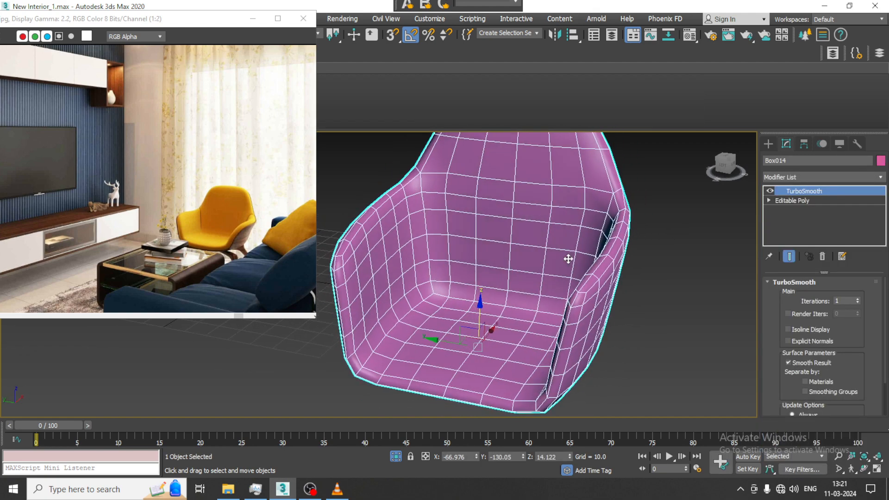
# Switch off the armchair's TurboSmooth effect and delete the modifier, leaving only the Editable Poly.
pyautogui.click(769, 191)
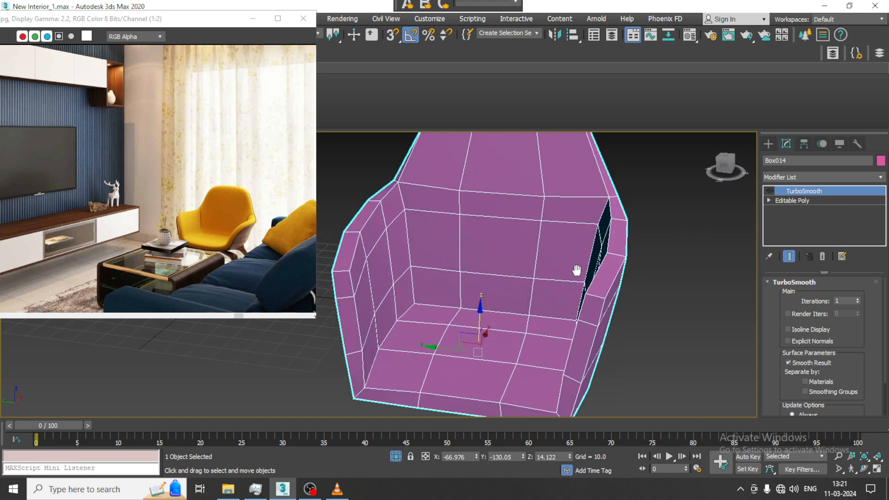
pyautogui.click(768, 144)
pyautogui.click(786, 143)
pyautogui.scroll(-4, 593, 263)
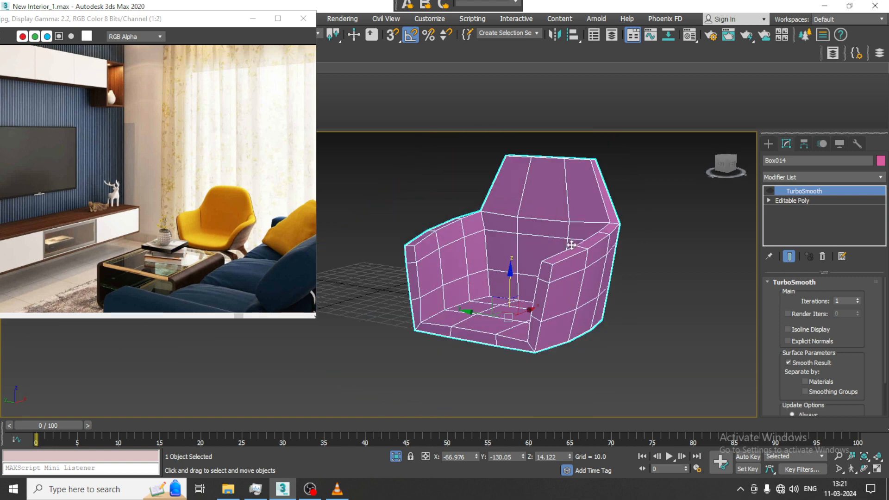
pyautogui.click(822, 256)
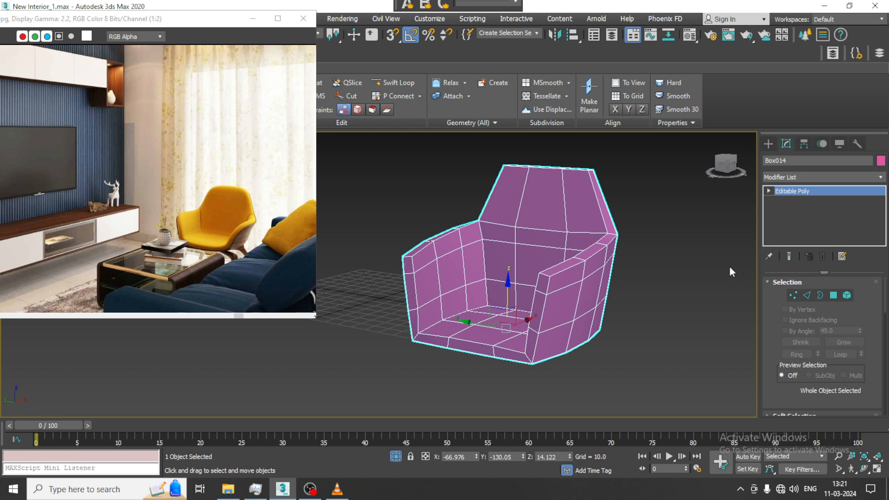
# Add Swift Loop edge loops along the rim of the armrests, seat and back, close to the rim's edges.
pyautogui.click(393, 82)
pyautogui.scroll(5, 432, 269)
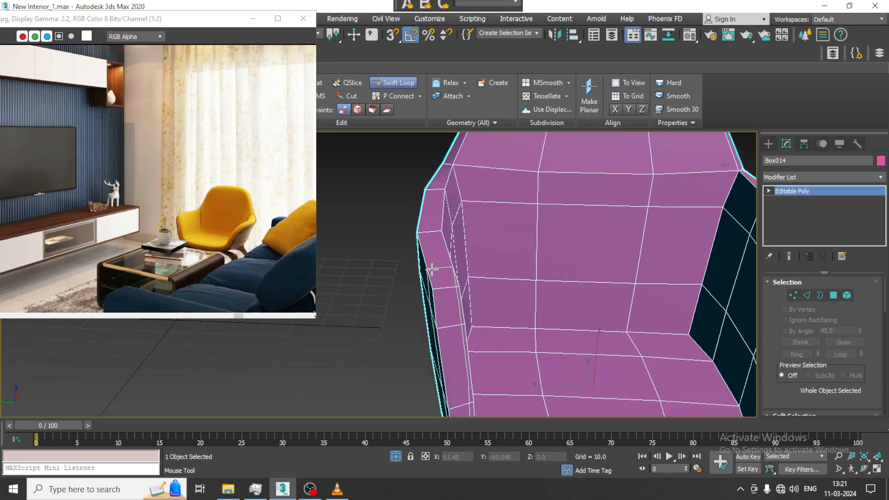
pyautogui.keyDown('alt'); pyautogui.moveTo(431, 269); pyautogui.dragTo(420, 217, button='middle'); pyautogui.keyUp('alt')
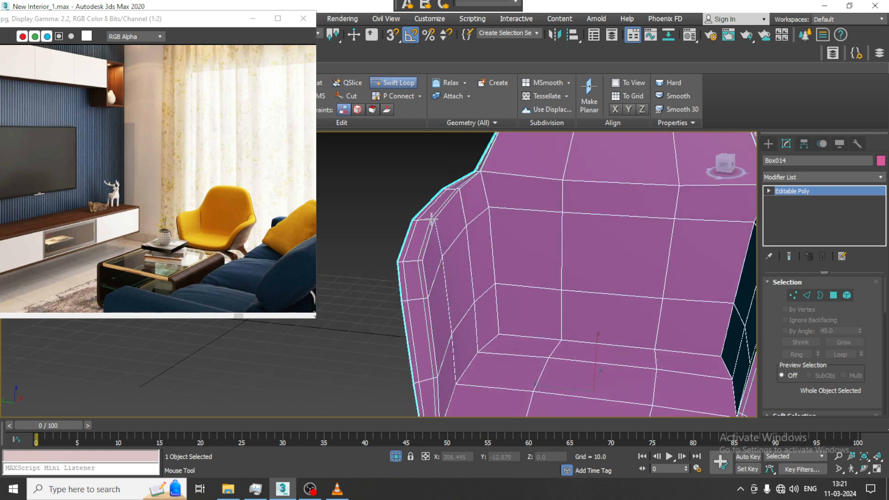
pyautogui.click(431, 219)
pyautogui.scroll(-3, 516, 269)
pyautogui.moveTo(515, 268); pyautogui.dragTo(355, 236, button='middle')
pyautogui.keyDown('alt'); pyautogui.moveTo(530, 262); pyautogui.dragTo(514, 252, button='middle'); pyautogui.keyUp('alt')
pyautogui.moveTo(514, 252); pyautogui.dragTo(564, 282, button='middle')
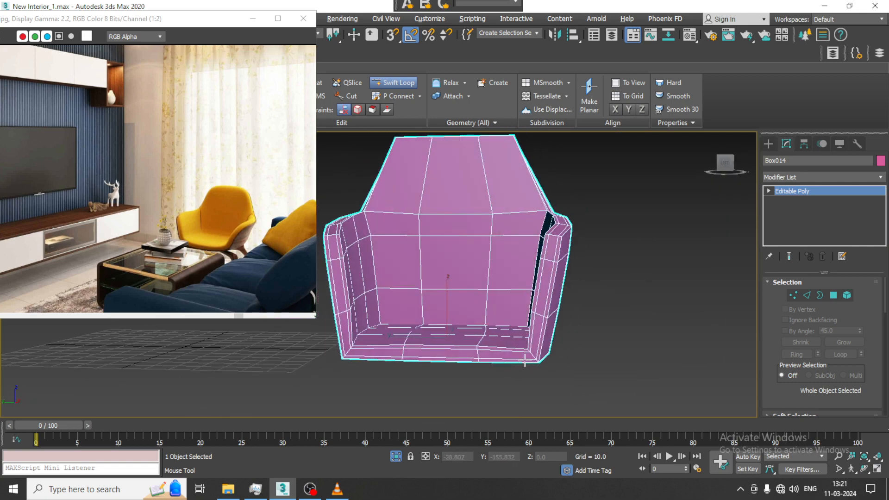
pyautogui.keyDown('alt'); pyautogui.moveTo(476, 277); pyautogui.dragTo(492, 273, button='middle'); pyautogui.keyUp('alt')
pyautogui.moveTo(491, 272); pyautogui.dragTo(511, 323, button='middle')
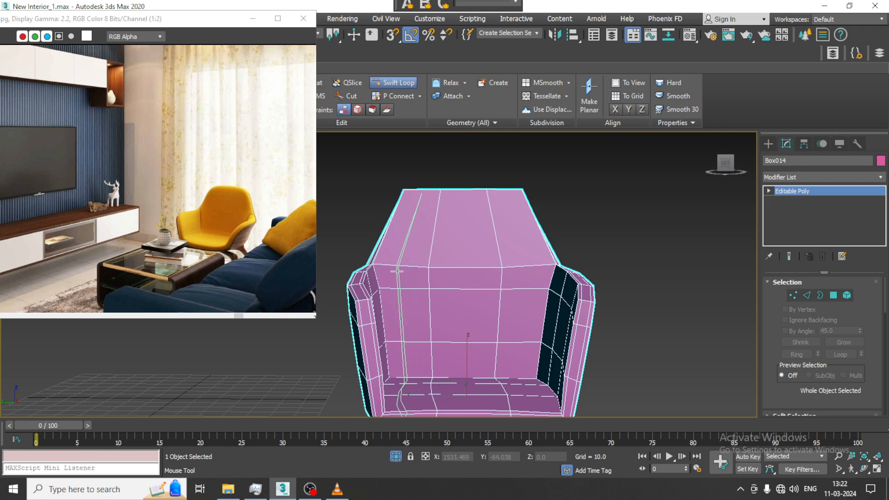
# Add two horizontal Swift Loop edge loops across the upper backrest and finish the tool.
pyautogui.keyDown('alt'); pyautogui.moveTo(398, 270); pyautogui.dragTo(375, 240, button='middle'); pyautogui.keyUp('alt')
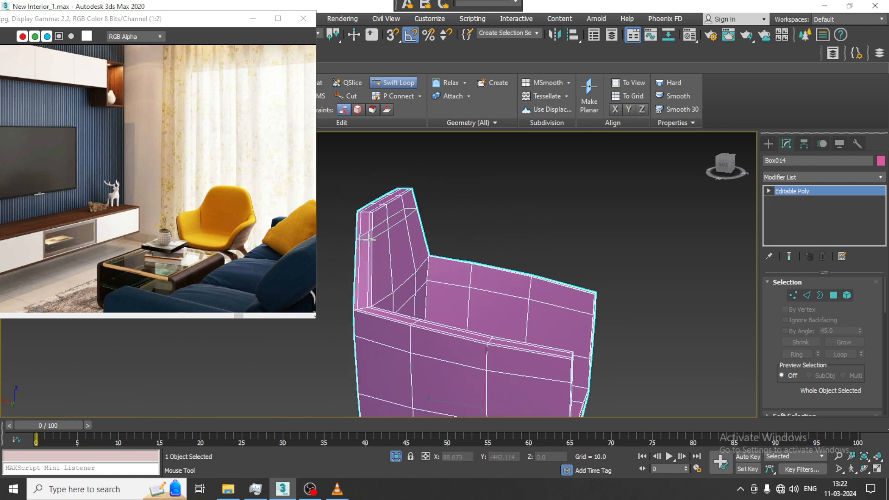
pyautogui.click(370, 243)
pyautogui.click(370, 275)
pyautogui.rightClick(550, 282)
pyautogui.keyDown('alt'); pyautogui.moveTo(483, 272); pyautogui.dragTo(555, 294, button='middle'); pyautogui.keyUp('alt')
# In the Front view, move the seat's lower rear corner vertices inward and up, and shift the neighbouring bottom vertices forward.
pyautogui.hotkey('alt', 'w')
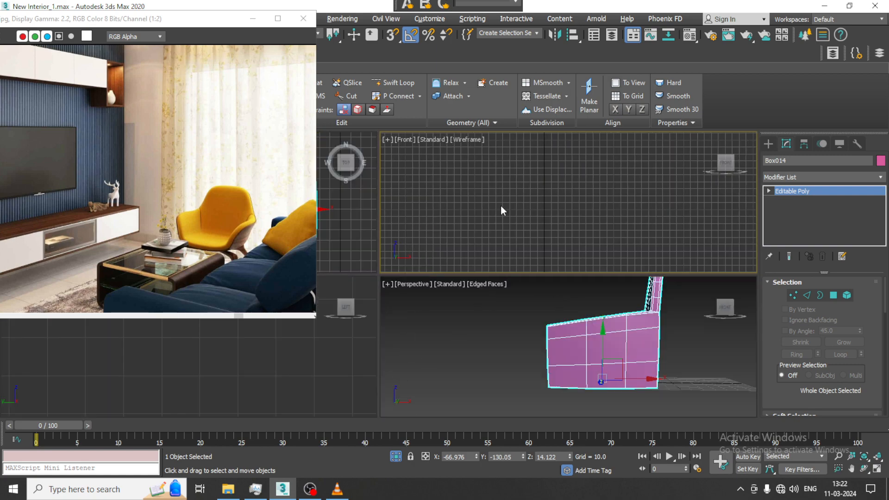
pyautogui.hotkey('alt', 'w')
pyautogui.scroll(5, 490, 297)
pyautogui.press('1')
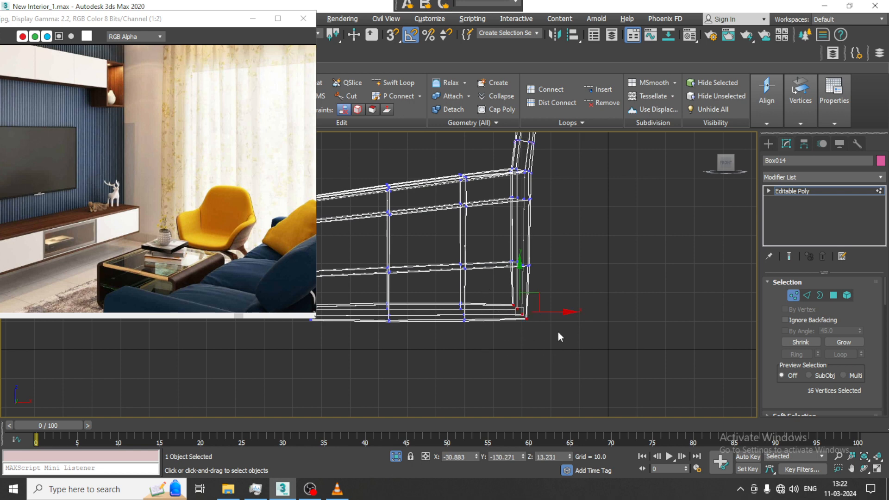
pyautogui.moveTo(532, 302); pyautogui.dragTo(520, 297)
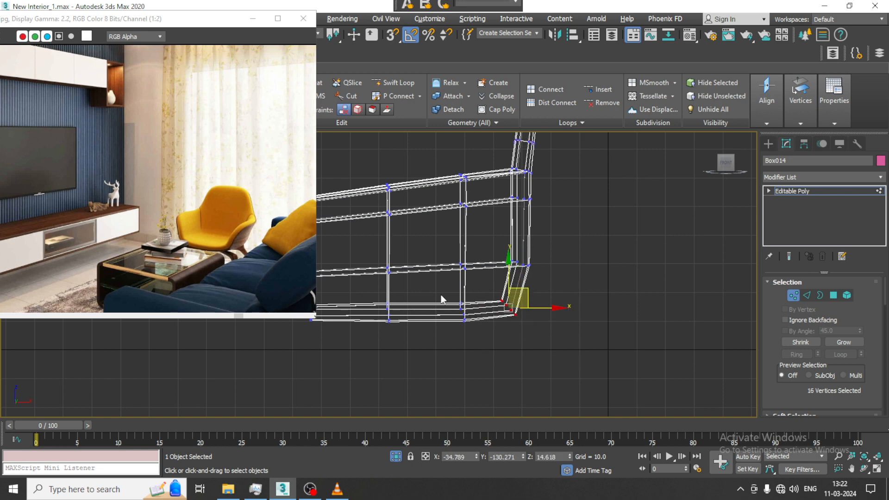
pyautogui.moveTo(441, 295); pyautogui.dragTo(495, 314)
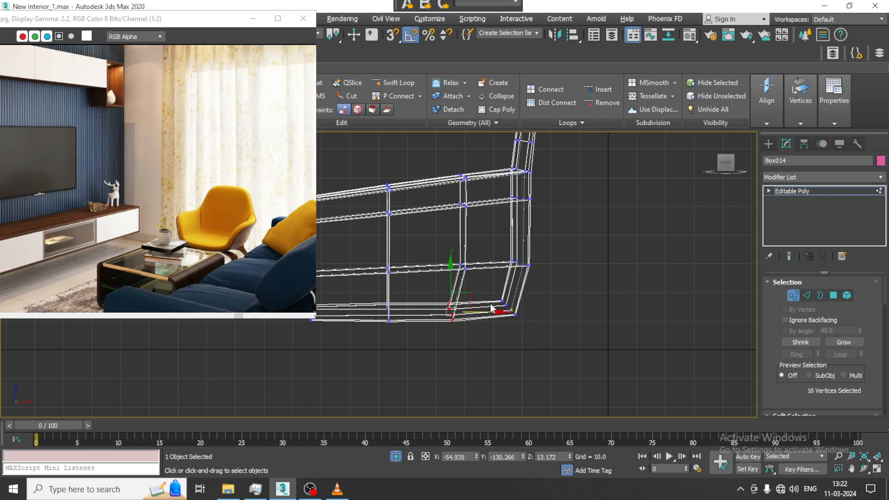
pyautogui.moveTo(492, 308); pyautogui.dragTo(518, 297, button='middle')
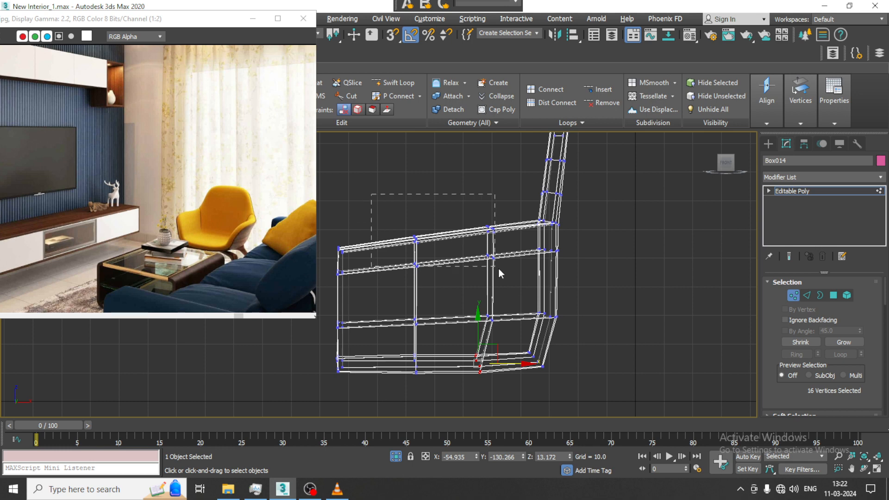
# Lower the two middle vertex columns along the armrest tops slightly, and shift both full columns toward the front of the chair.
pyautogui.moveTo(499, 270); pyautogui.dragTo(498, 268)
pyautogui.moveTo(453, 210); pyautogui.dragTo(455, 214)
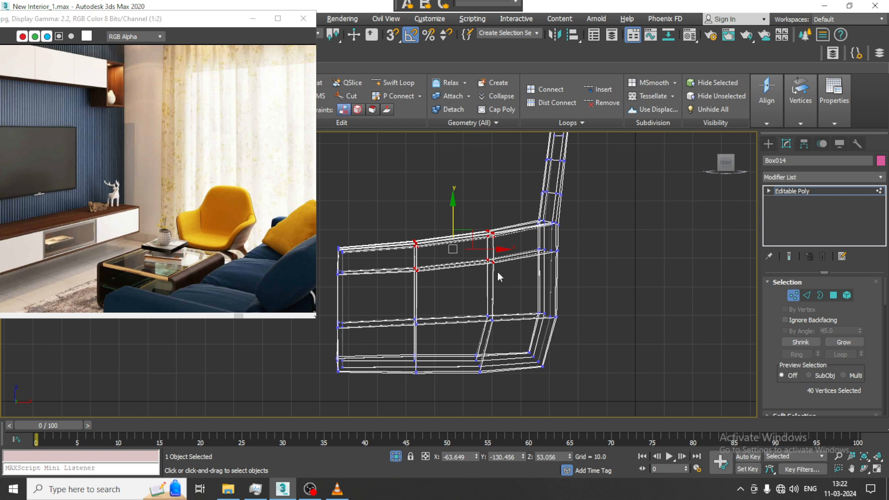
pyautogui.moveTo(508, 388); pyautogui.dragTo(508, 387)
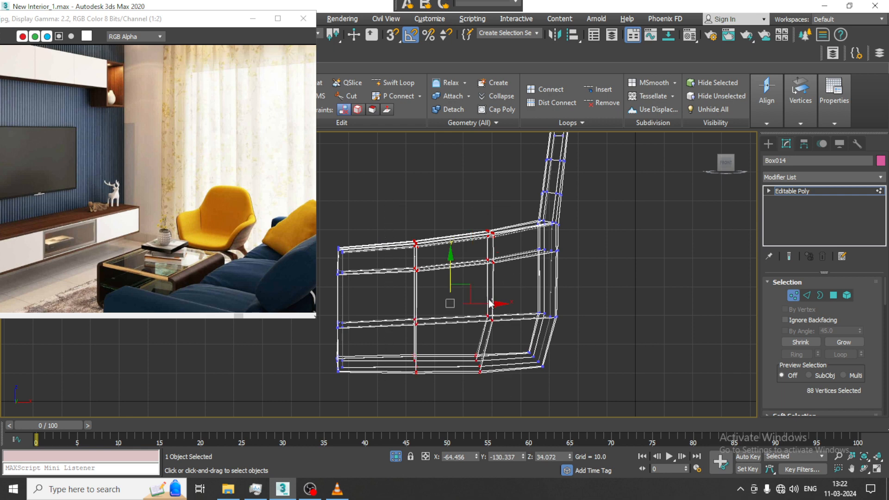
pyautogui.moveTo(489, 304); pyautogui.dragTo(483, 304)
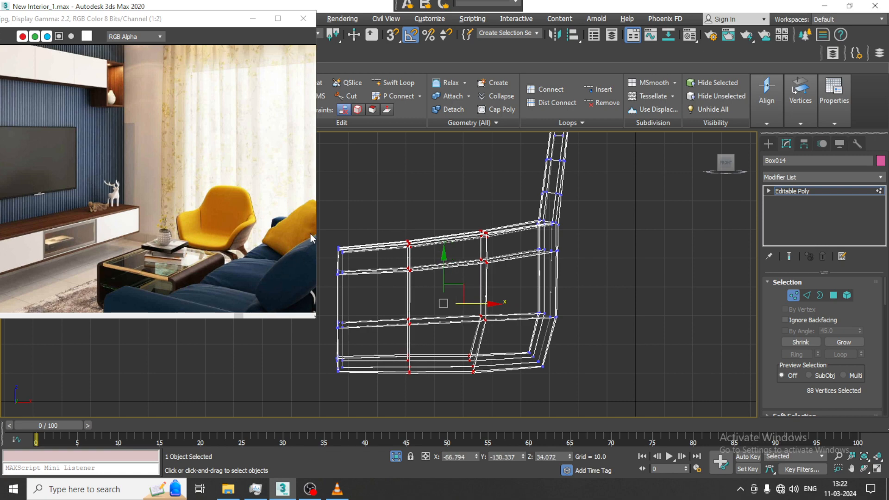
pyautogui.moveTo(327, 232); pyautogui.dragTo(370, 291)
# Return to object level in the Perspective view and apply a TurboSmooth modifier to the reshaped armchair.
pyautogui.hotkey('alt', 'w')
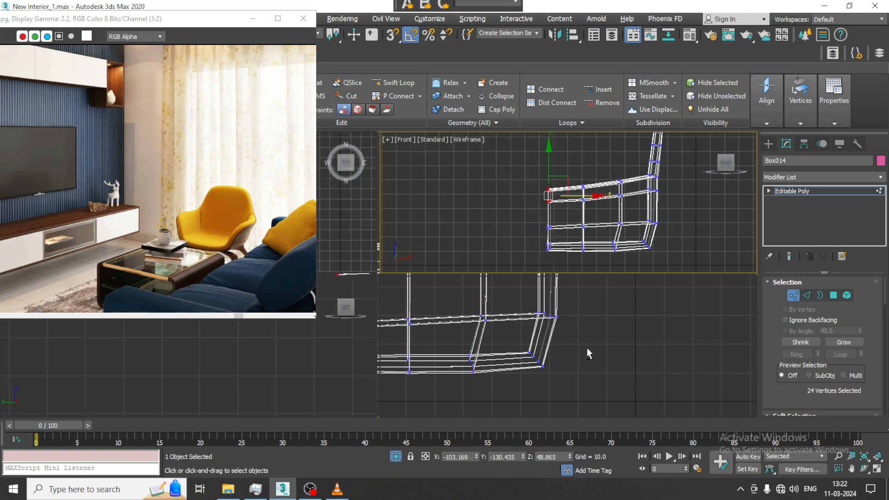
pyautogui.rightClick(587, 349)
pyautogui.hotkey('alt', 'w')
pyautogui.keyDown('alt'); pyautogui.moveTo(541, 329); pyautogui.dragTo(621, 301, button='middle'); pyautogui.keyUp('alt')
pyautogui.click(827, 192)
pyautogui.click(824, 178)
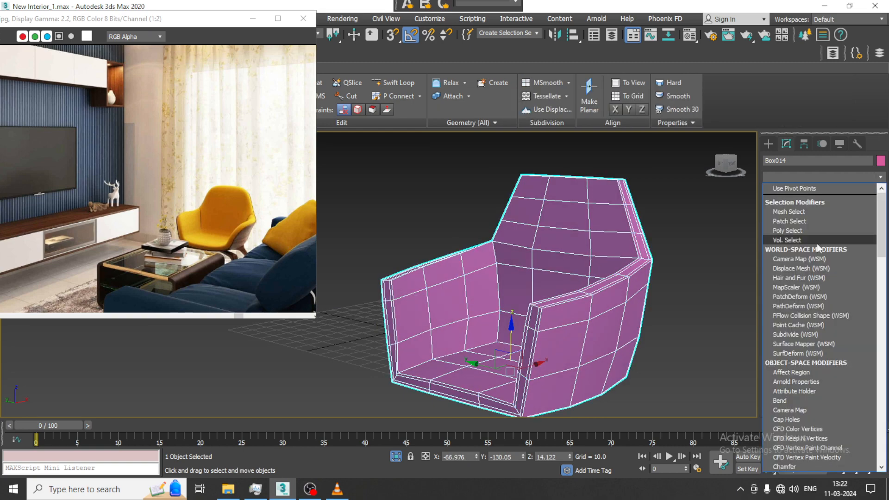
pyautogui.write('tu')
pyautogui.click(818, 263)
pyautogui.keyDown('alt'); pyautogui.moveTo(644, 278); pyautogui.dragTo(607, 213, button='middle'); pyautogui.keyUp('alt')
# End the armchair's isolation and compare its shape with the chair in the reference image.
pyautogui.rightClick(607, 212)
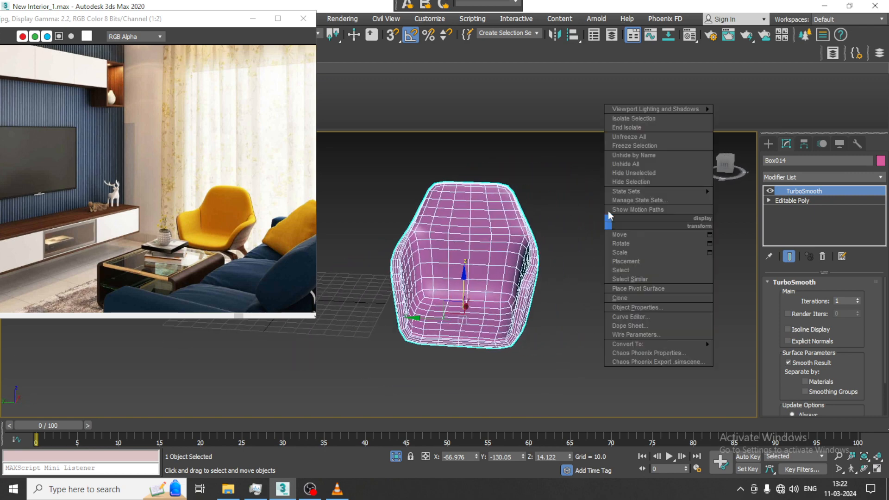
pyautogui.click(651, 126)
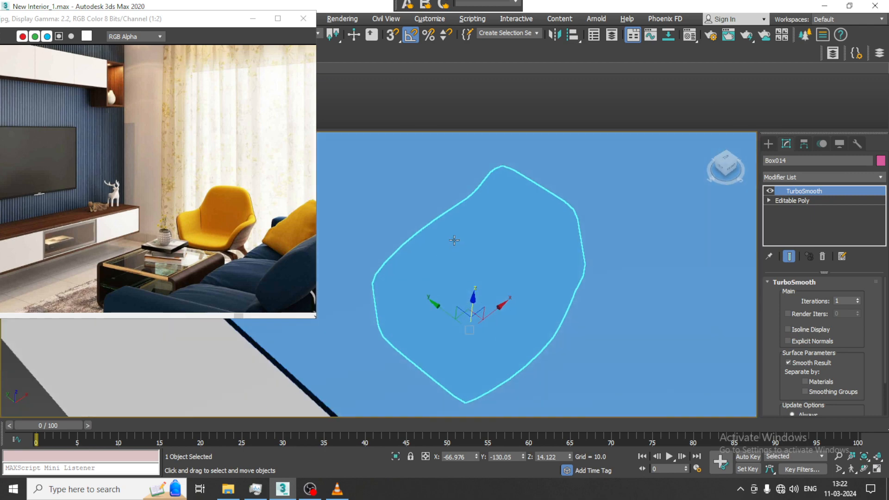
pyautogui.scroll(-8, 464, 221)
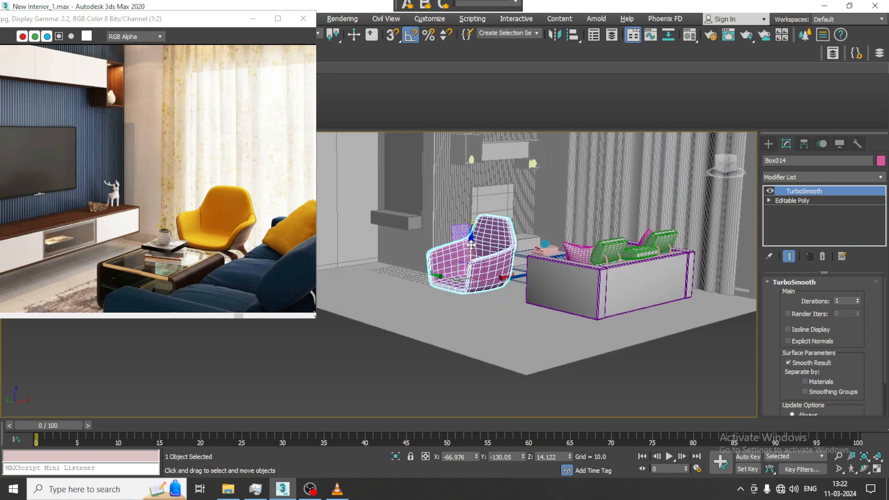
pyautogui.scroll(3, 470, 263)
pyautogui.scroll(1, 265, 253)
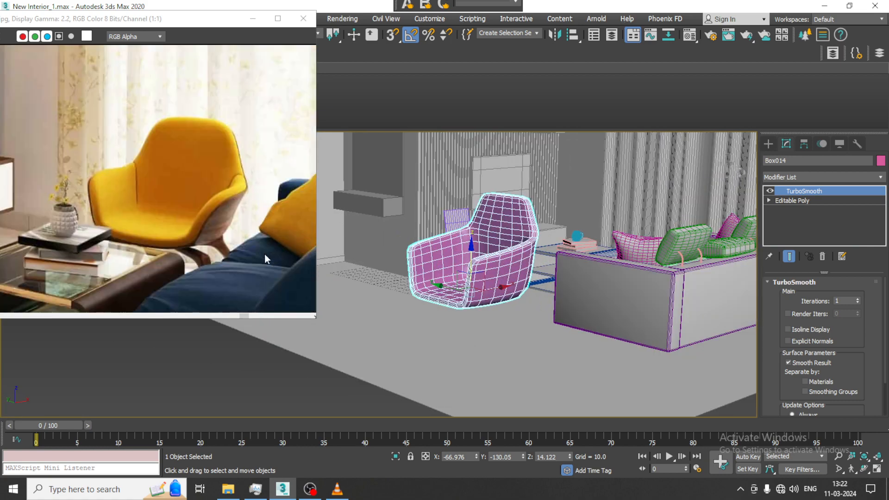
pyautogui.scroll(-1, 194, 264)
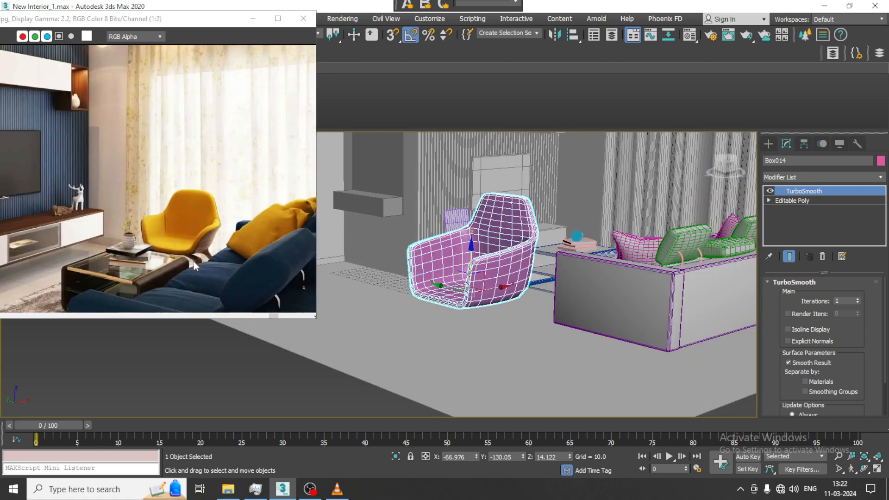
pyautogui.keyDown('alt'); pyautogui.moveTo(528, 269); pyautogui.dragTo(526, 245, button='middle'); pyautogui.keyUp('alt')
# In the Left view, raise the armchair above the floor and move it about 370 units sideways, out of the room.
pyautogui.hotkey('alt', 'w')
pyautogui.middleClick(335, 373)
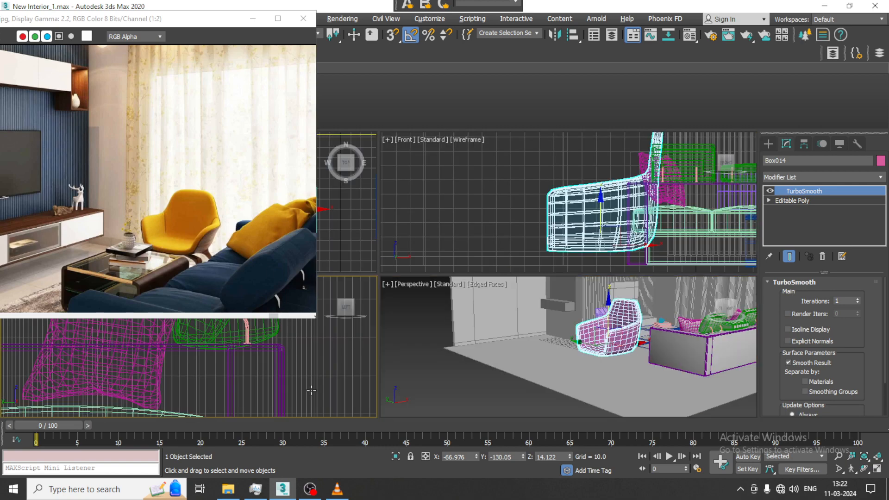
pyautogui.hotkey('alt', 'w')
pyautogui.scroll(-8, 376, 341)
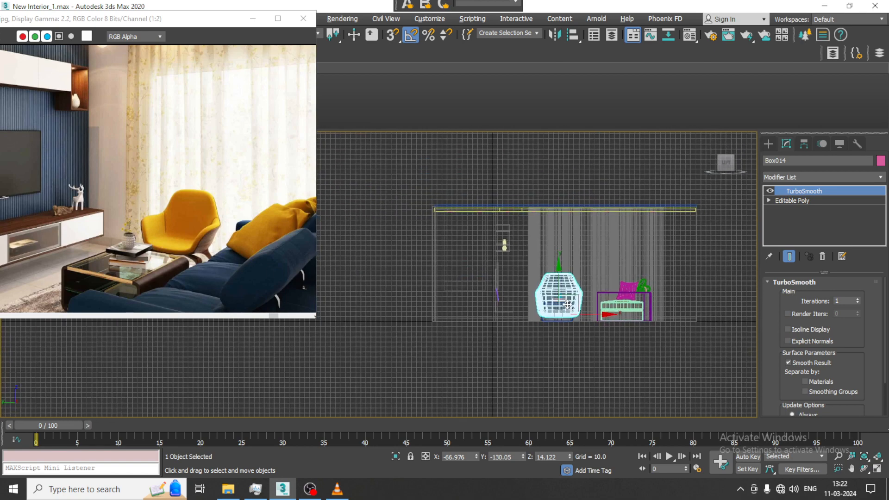
pyautogui.moveTo(413, 283); pyautogui.dragTo(478, 296, button='middle')
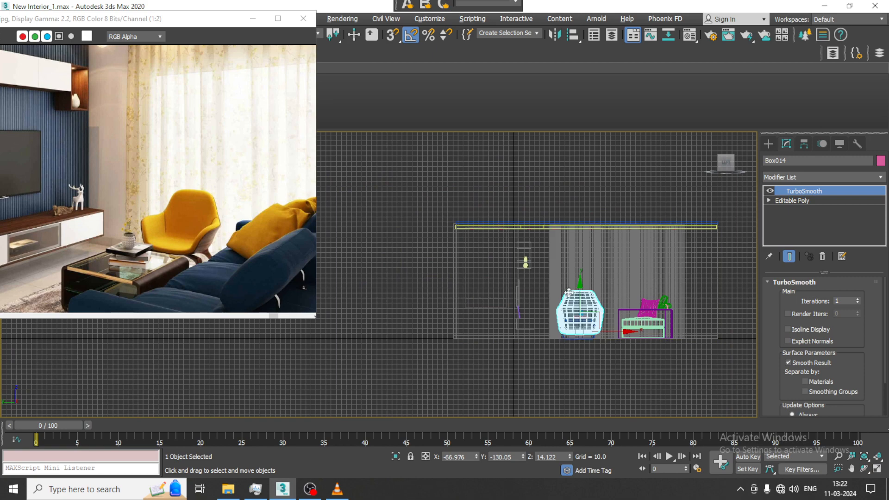
pyautogui.moveTo(580, 274); pyautogui.dragTo(579, 245)
pyautogui.moveTo(580, 244); pyautogui.dragTo(570, 246, button='middle')
pyautogui.moveTo(602, 301); pyautogui.dragTo(415, 304)
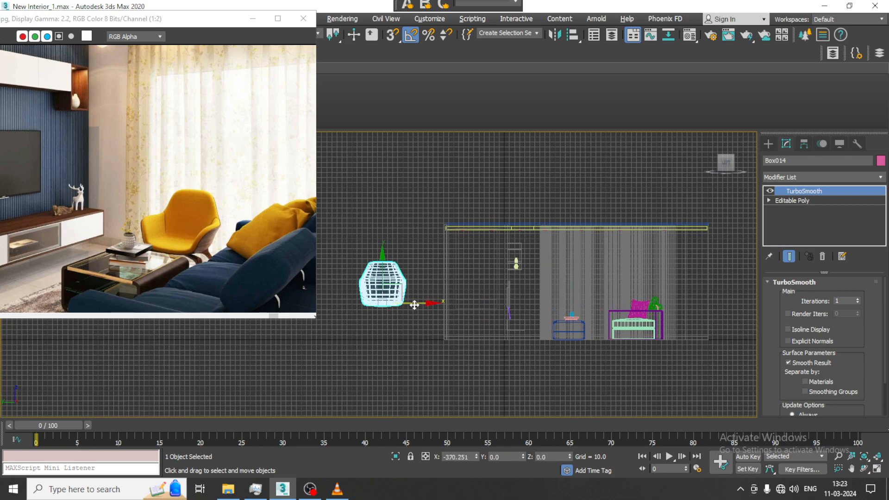
pyautogui.moveTo(447, 291); pyautogui.dragTo(509, 279, button='middle')
# With AutoGrid off, draw a three-point line for the chair leg from the seat's underside outward and down at a slight slant.
pyautogui.scroll(3, 509, 279)
pyautogui.click(768, 144)
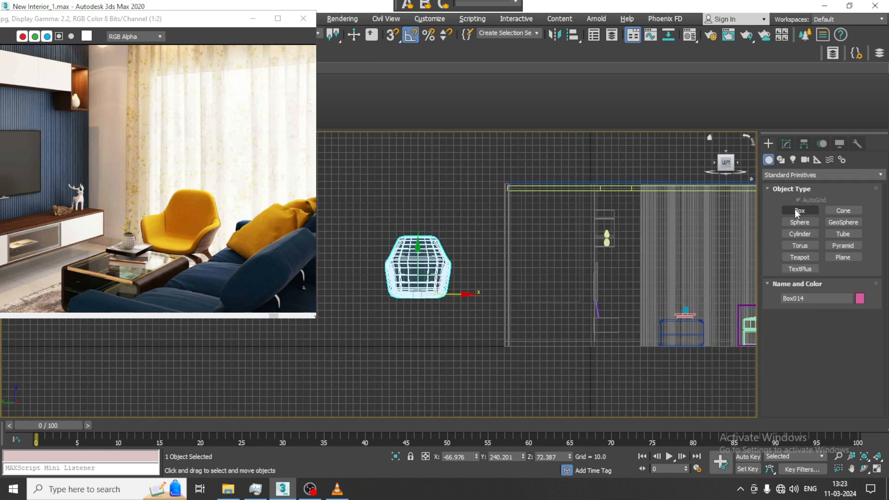
pyautogui.click(781, 160)
pyautogui.click(800, 219)
pyautogui.scroll(4, 436, 292)
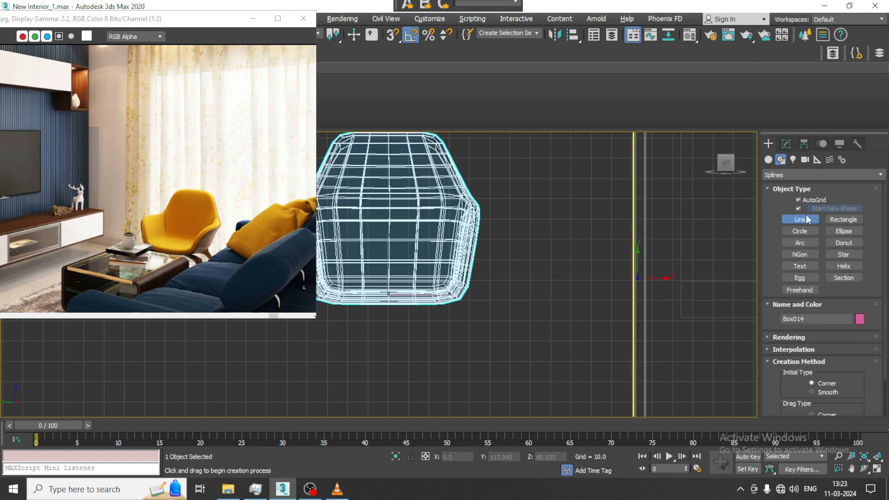
pyautogui.click(806, 200)
pyautogui.click(390, 300)
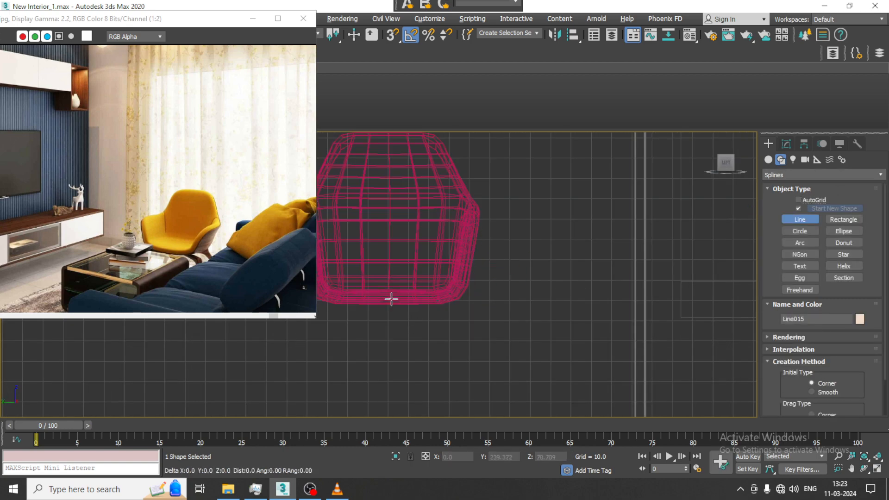
pyautogui.click(468, 310)
pyautogui.moveTo(464, 339); pyautogui.dragTo(464, 270, button='middle')
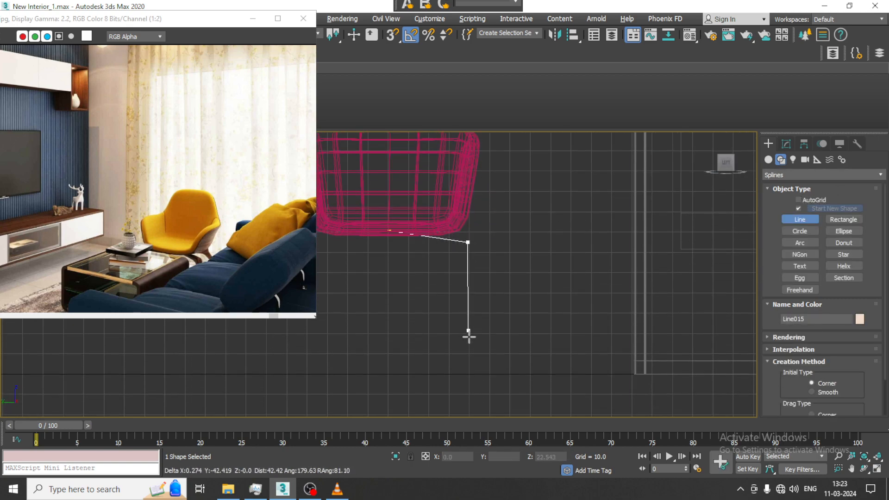
pyautogui.click(484, 370)
pyautogui.rightClick(483, 370)
pyautogui.rightClick(484, 370)
# In the Perspective view, move the leg line along X to about -83.9, under the armchair.
pyautogui.hotkey('alt', 'w')
pyautogui.middleClick(548, 343)
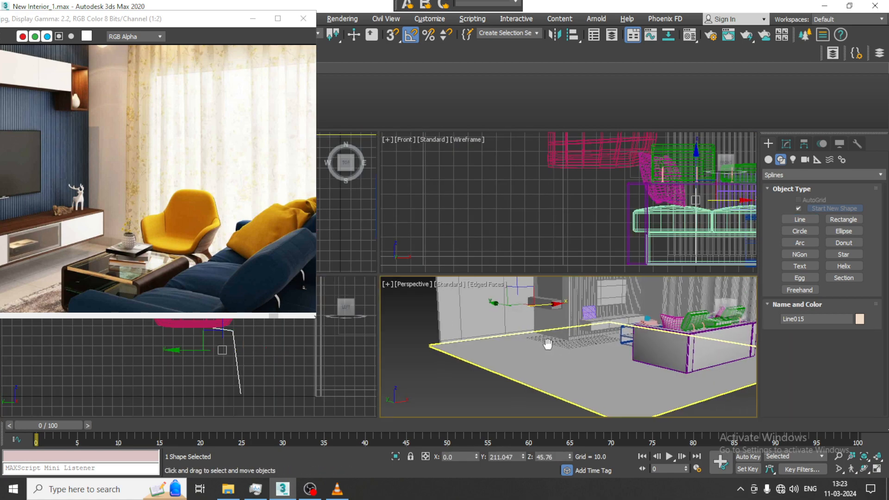
pyautogui.hotkey('alt', 'w')
pyautogui.scroll(-5, 547, 343)
pyautogui.press('z')
pyautogui.keyDown('alt'); pyautogui.moveTo(548, 343); pyautogui.dragTo(453, 287, button='middle'); pyautogui.keyUp('alt')
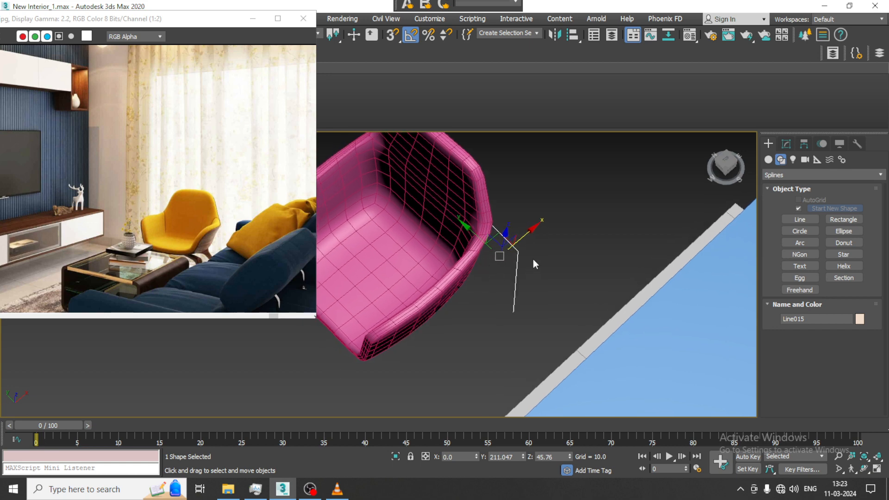
pyautogui.moveTo(529, 232); pyautogui.dragTo(396, 307)
pyautogui.keyDown('alt'); pyautogui.moveTo(397, 307); pyautogui.dragTo(531, 230, button='middle'); pyautogui.keyUp('alt')
# Display the leg line in the viewport as a rectangular bar with length 9.78 and width 4.64.
pyautogui.click(786, 143)
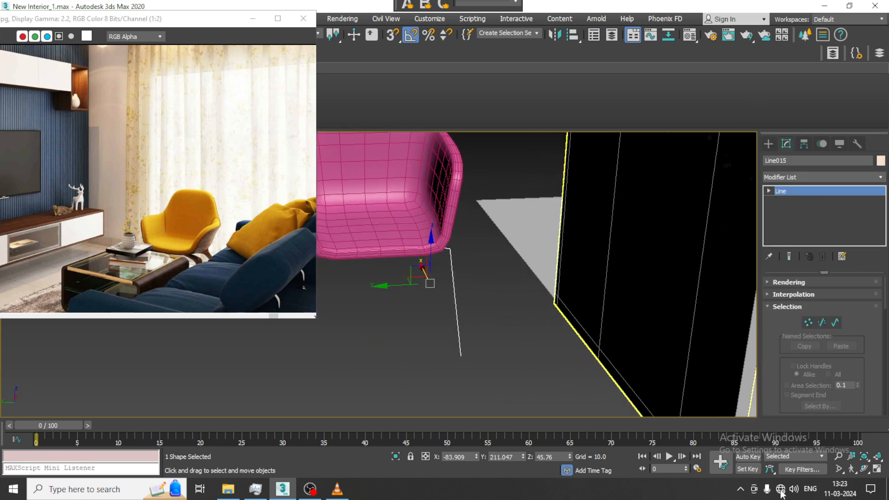
pyautogui.click(784, 282)
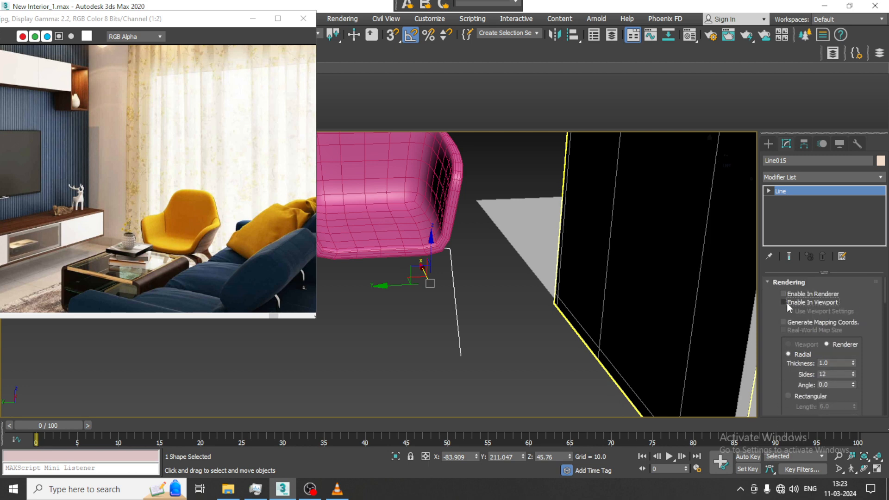
pyautogui.click(784, 303)
pyautogui.click(789, 395)
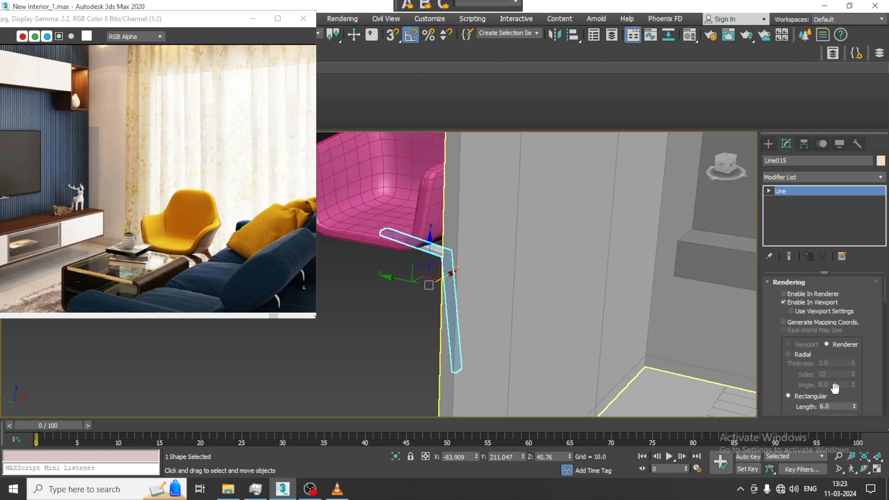
pyautogui.moveTo(854, 407); pyautogui.dragTo(854, 398)
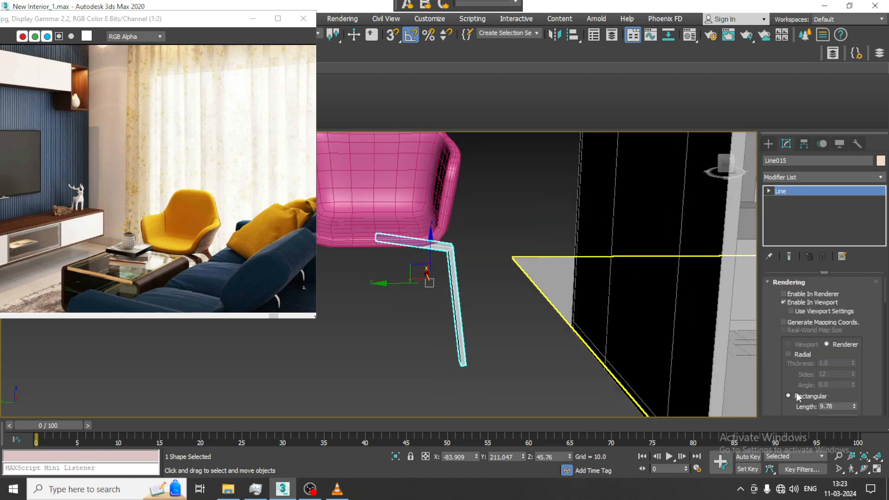
pyautogui.scroll(-2, 827, 385)
pyautogui.moveTo(854, 368); pyautogui.dragTo(854, 361)
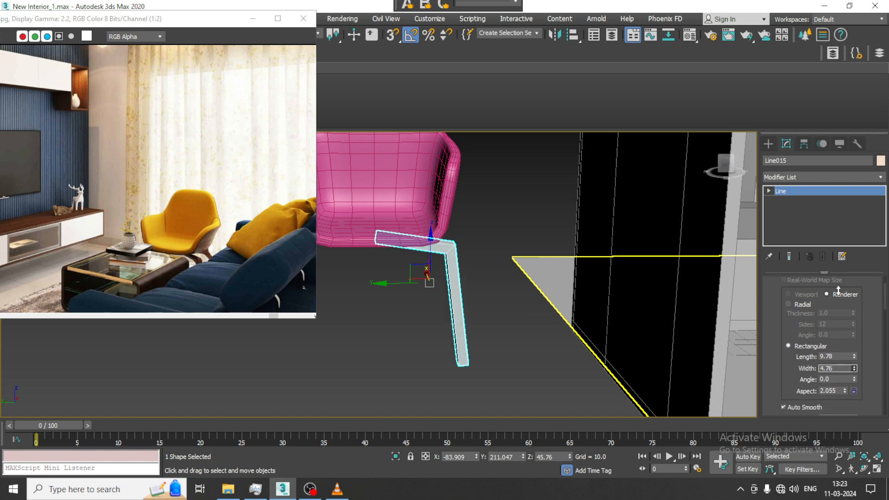
pyautogui.keyDown('alt'); pyautogui.moveTo(558, 321); pyautogui.dragTo(532, 306, button='middle'); pyautogui.keyUp('alt')
pyautogui.scroll(3, 444, 293)
# Fillet the vertex at the leg line's upper bend by about 7.7.
pyautogui.rightClick(452, 236)
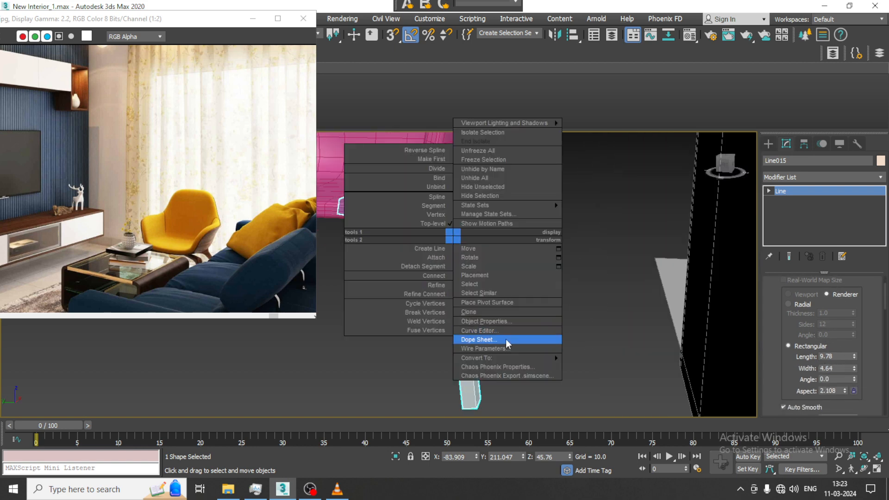
pyautogui.click(607, 365)
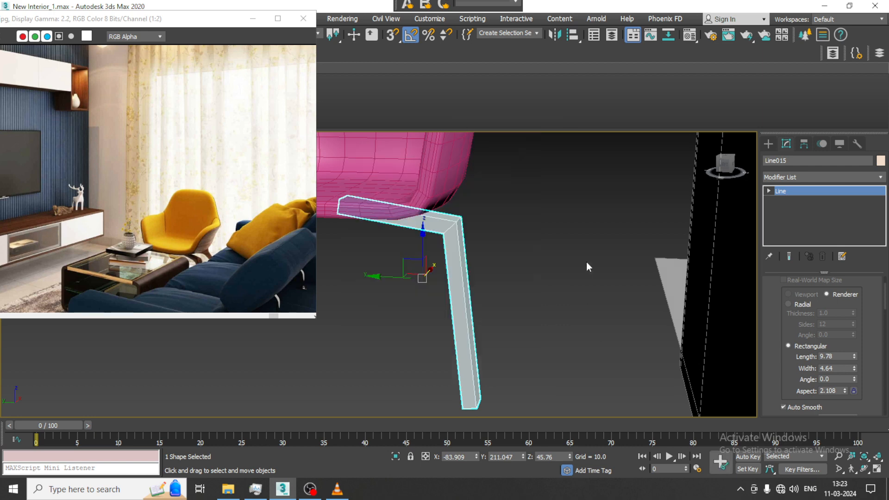
pyautogui.press('w')
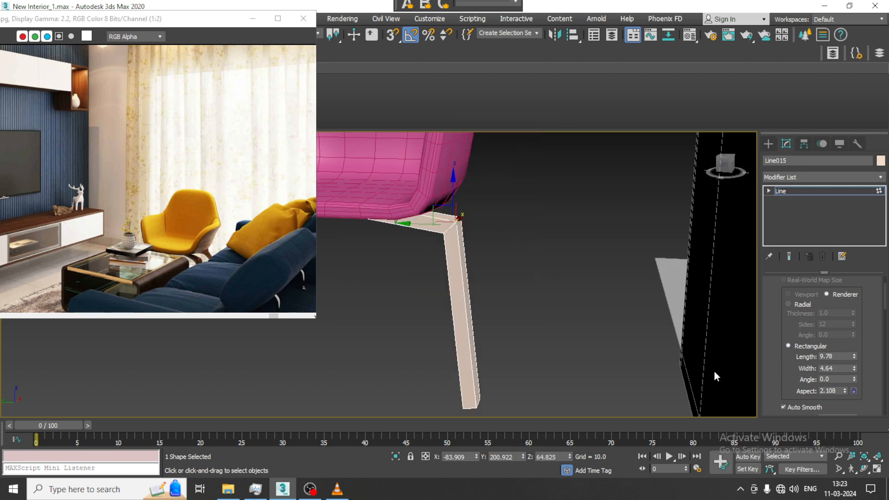
pyautogui.scroll(-10, 782, 324)
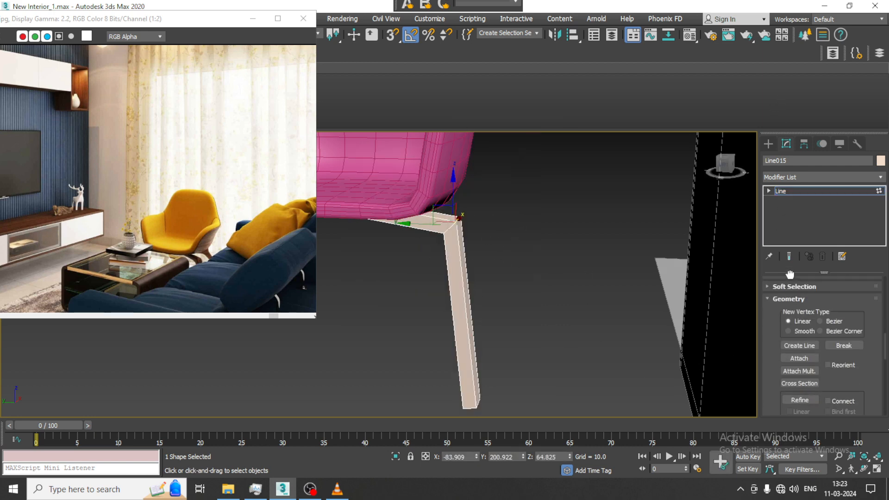
pyautogui.scroll(-7, 790, 274)
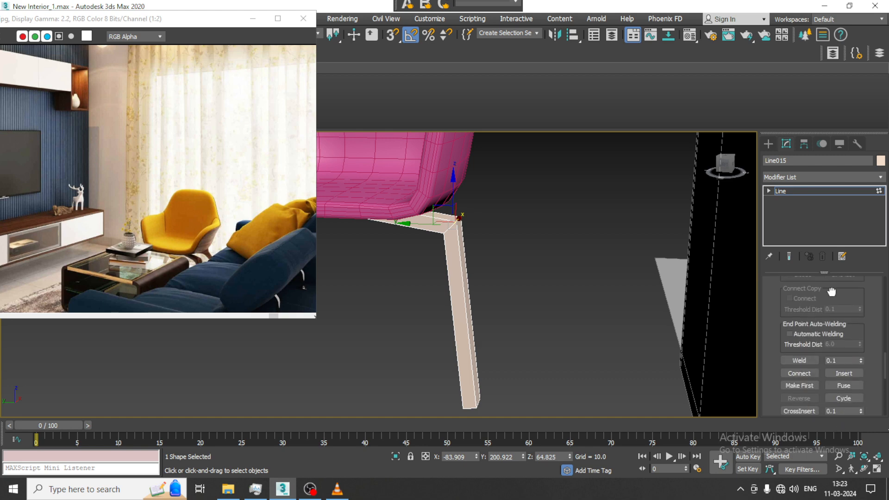
pyautogui.scroll(-3, 831, 291)
pyautogui.click(808, 368)
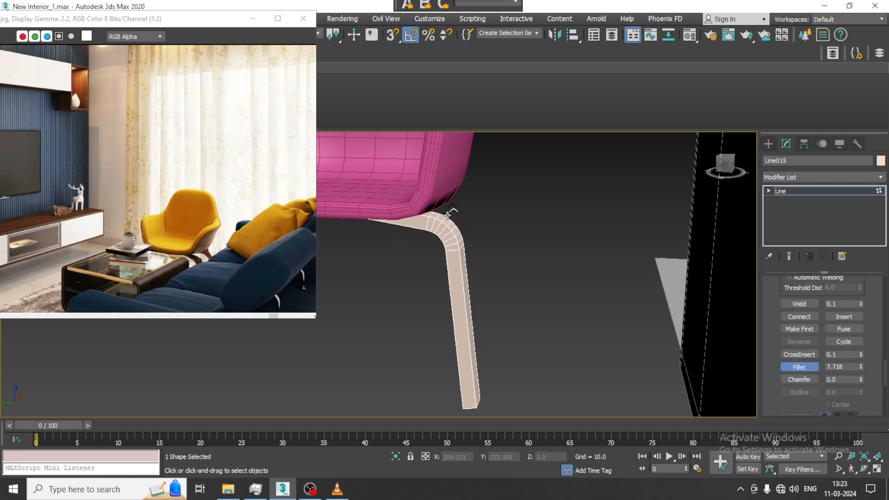
pyautogui.keyDown('alt'); pyautogui.moveTo(530, 262); pyautogui.dragTo(496, 240, button='middle'); pyautogui.keyUp('alt')
# Convert the leg to Editable Poly and scale down its four foot vertices to taper it toward the floor.
pyautogui.rightClick(428, 243)
pyautogui.moveTo(502, 365)
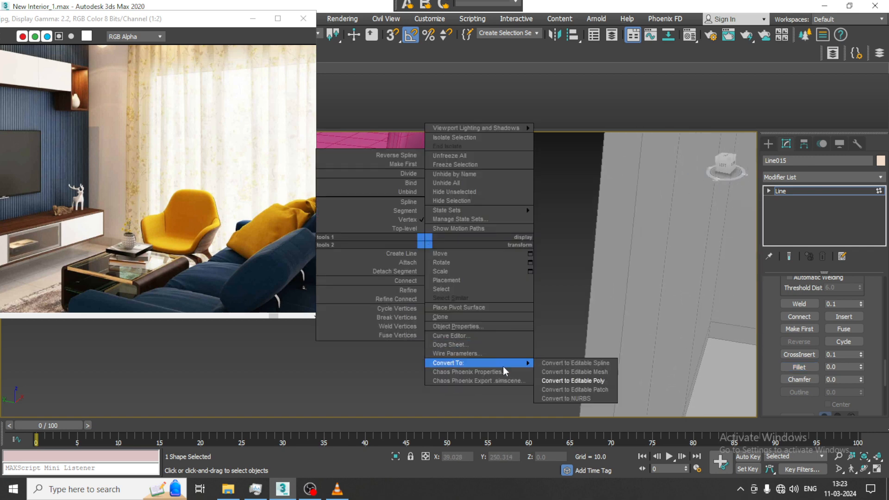
pyautogui.click(579, 380)
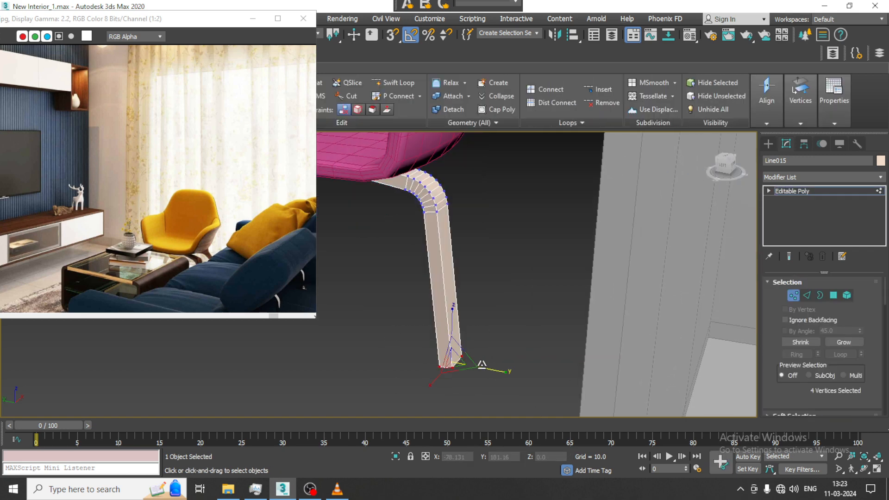
pyautogui.moveTo(465, 372); pyautogui.dragTo(494, 404)
pyautogui.press('w')
pyautogui.keyDown('alt'); pyautogui.moveTo(519, 298); pyautogui.dragTo(500, 279, button='middle'); pyautogui.keyUp('alt')
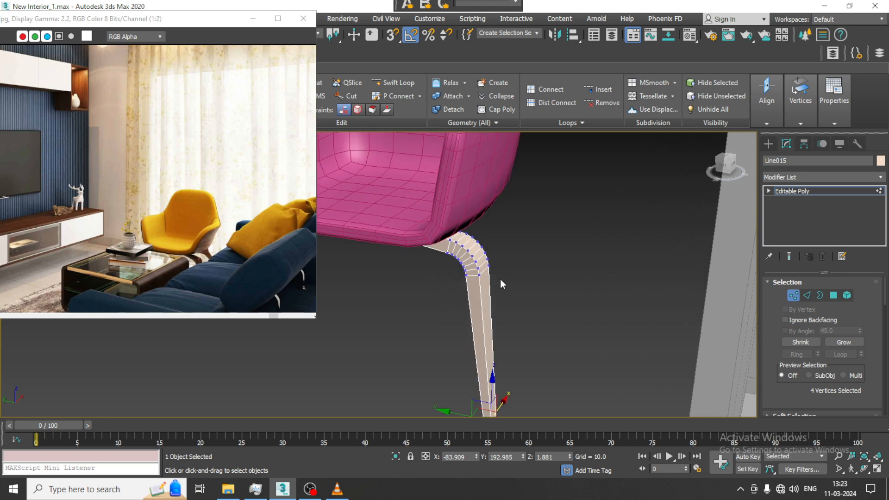
# Chamfer the leg's lengthwise edge loops by 1.0 with 2 segments, then leave edge editing.
pyautogui.click(807, 295)
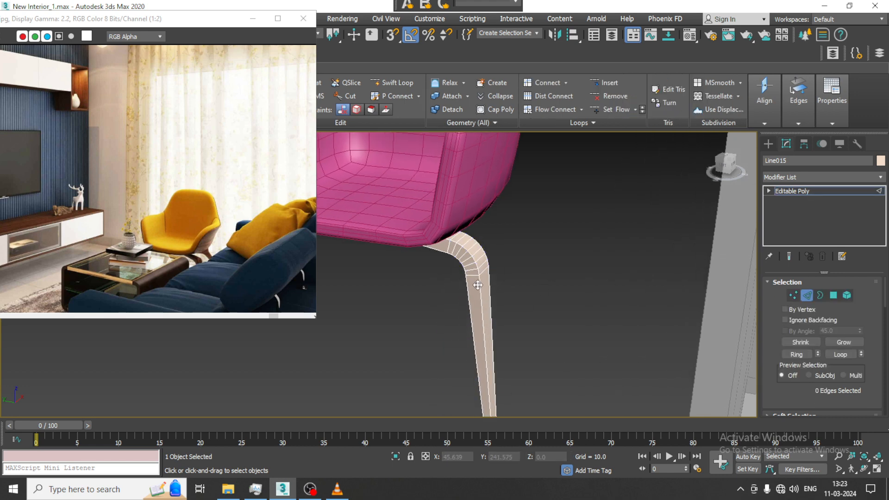
pyautogui.doubleClick(477, 285)
pyautogui.keyDown('ctrl'); pyautogui.doubleClick(489, 279); pyautogui.keyUp('ctrl')
pyautogui.keyDown('ctrl'); pyautogui.doubleClick(468, 293); pyautogui.keyUp('ctrl')
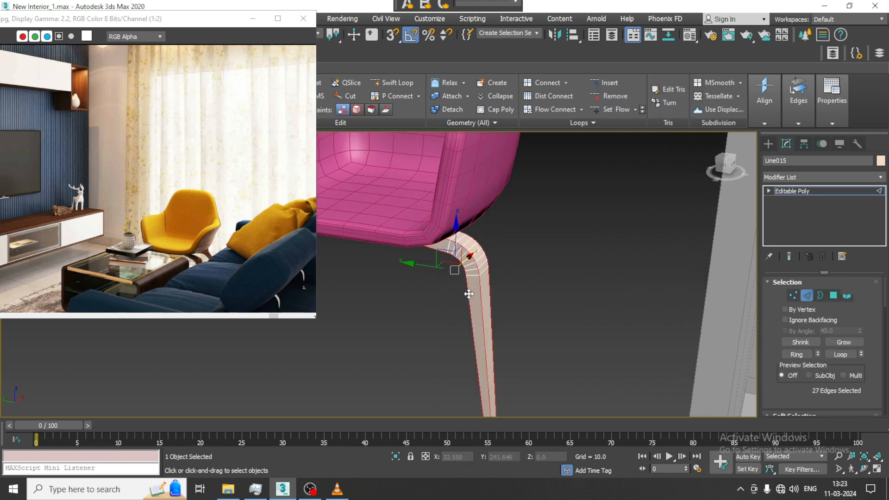
pyautogui.keyDown('alt'); pyautogui.moveTo(450, 277); pyautogui.dragTo(518, 253, button='middle'); pyautogui.keyUp('alt')
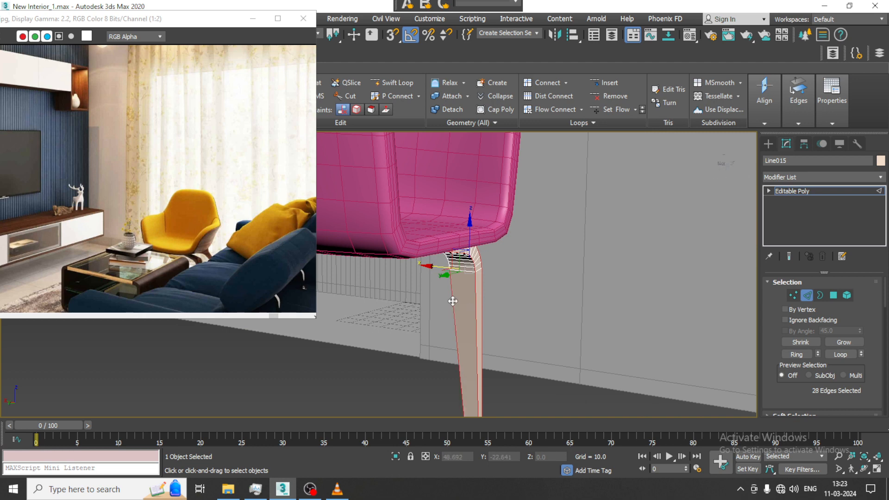
pyautogui.scroll(-3, 776, 393)
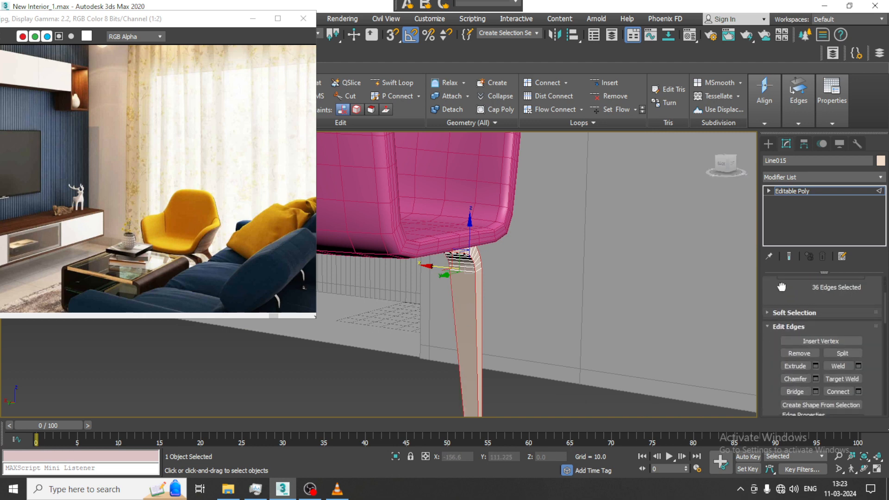
pyautogui.click(816, 377)
pyautogui.moveTo(386, 313); pyautogui.dragTo(386, 309)
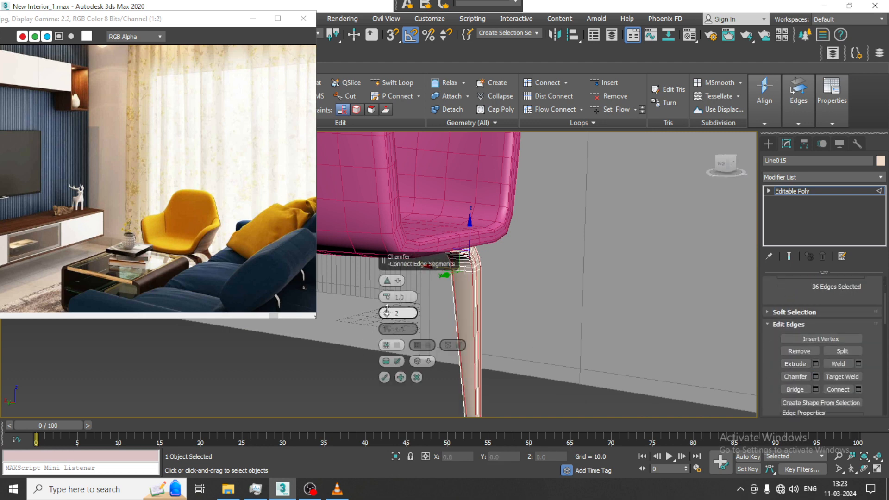
pyautogui.click(387, 310)
pyautogui.click(387, 309)
pyautogui.keyDown('alt'); pyautogui.moveTo(417, 311); pyautogui.dragTo(539, 322, button='middle'); pyautogui.keyUp('alt')
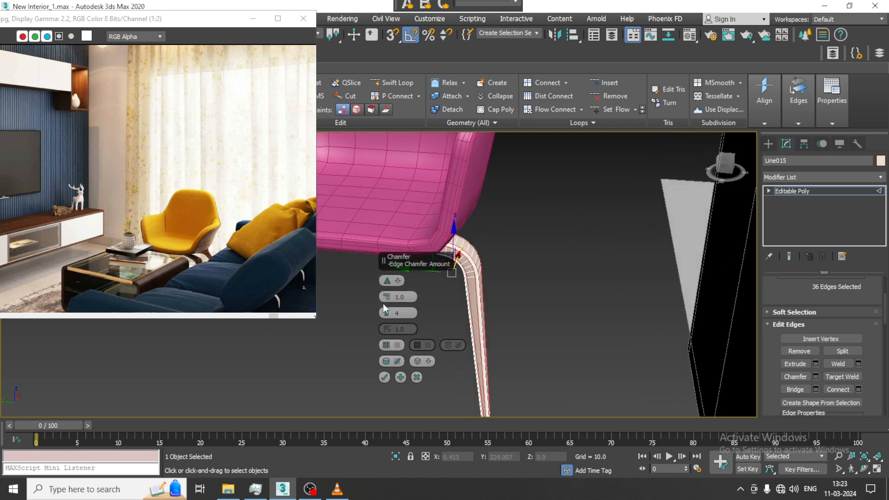
pyautogui.moveTo(389, 297); pyautogui.dragTo(390, 294)
pyautogui.click(388, 316)
pyautogui.keyDown('alt'); pyautogui.moveTo(474, 315); pyautogui.dragTo(517, 312, button='middle'); pyautogui.keyUp('alt')
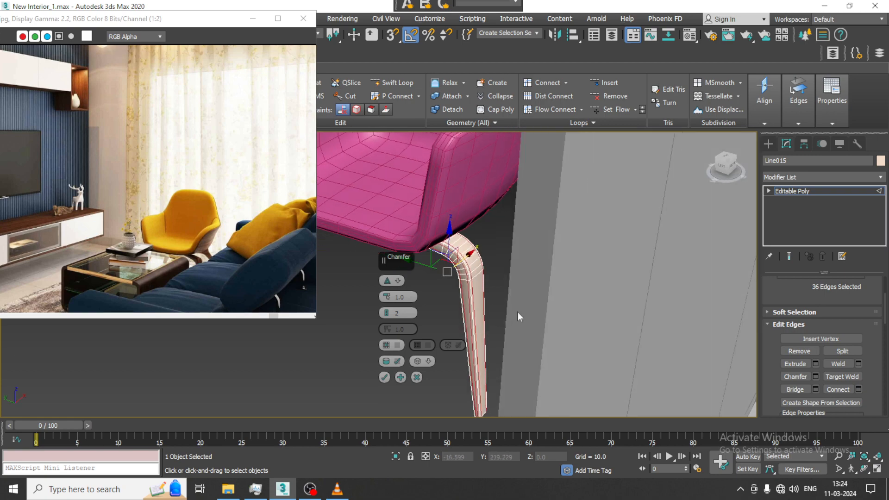
pyautogui.click(384, 378)
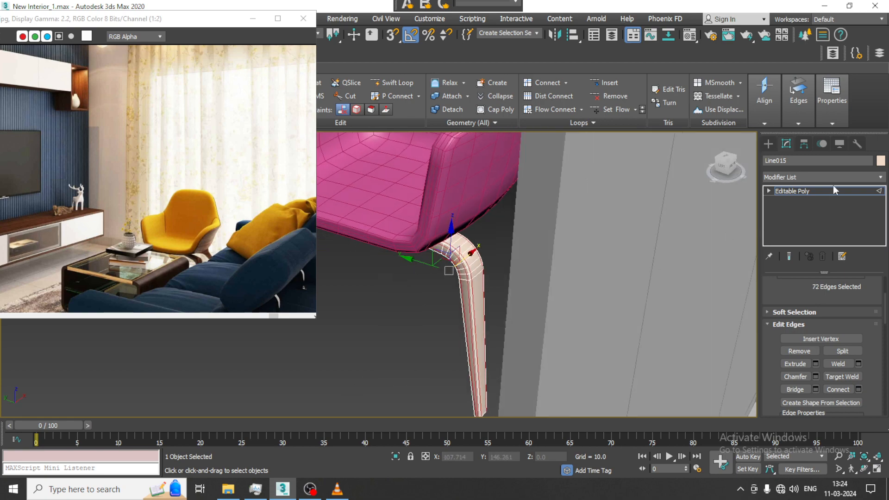
pyautogui.click(810, 191)
# In the Top view, move the leg to about X -69.5, Y 201.9, under the edge of the armchair seat.
pyautogui.hotkey('alt', 'w')
pyautogui.hotkey('alt', 'w')
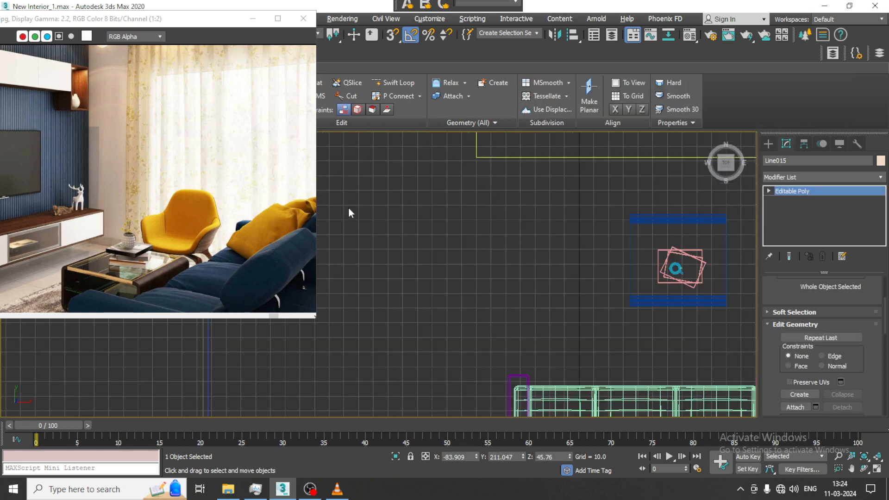
pyautogui.scroll(8, 512, 210)
pyautogui.moveTo(544, 157); pyautogui.dragTo(566, 237, button='middle')
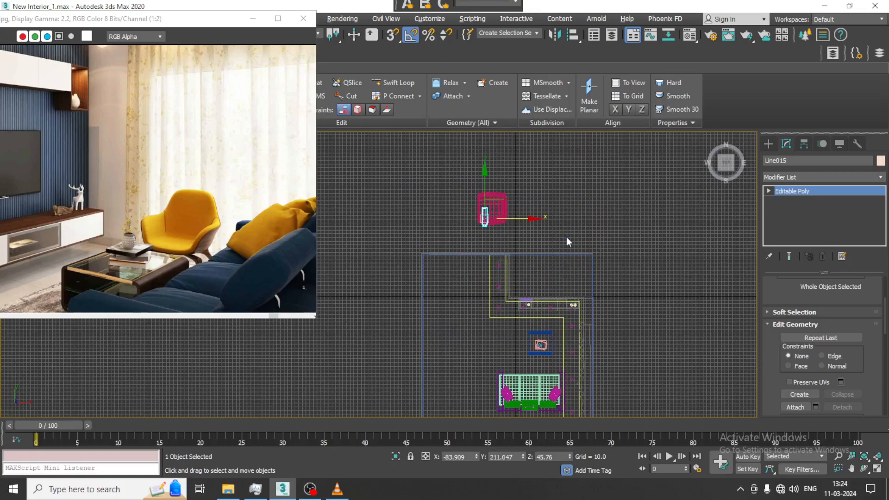
pyautogui.scroll(5, 513, 224)
pyautogui.moveTo(513, 224); pyautogui.dragTo(532, 239, button='middle')
pyautogui.moveTo(492, 221); pyautogui.dragTo(505, 222)
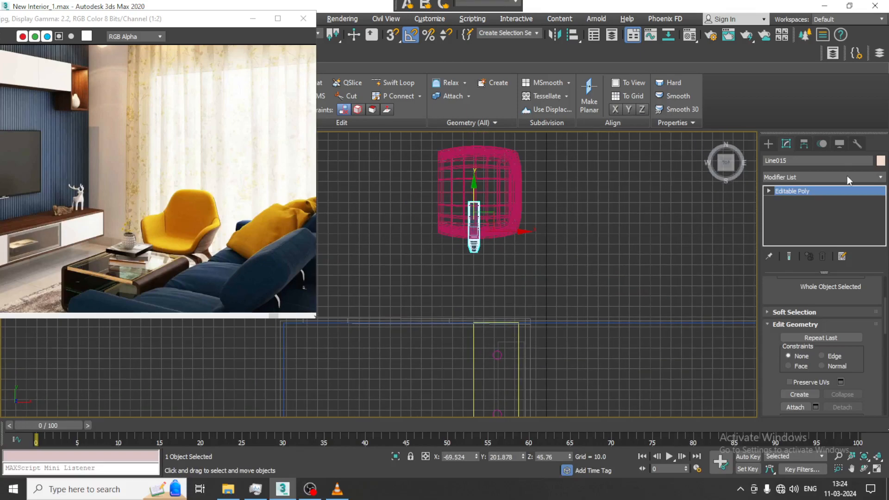
# Move only the leg's pivot to about X -63.2, Y 240.3, near the middle of the seat.
pyautogui.click(805, 144)
pyautogui.click(822, 221)
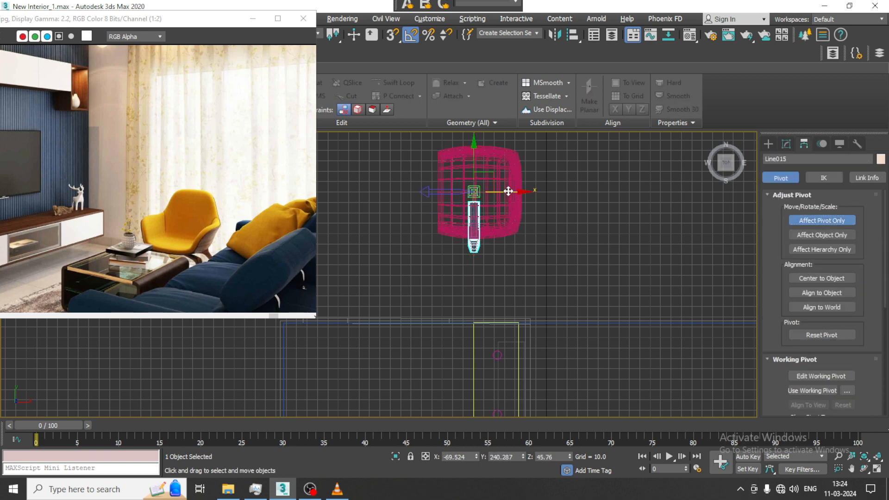
pyautogui.moveTo(506, 192); pyautogui.dragTo(514, 221)
pyautogui.click(812, 220)
# Rotate the leg diagonally around its pivot and move it to about X -69.6, Y 234.3 at the seat corner.
pyautogui.press('e')
pyautogui.press('w')
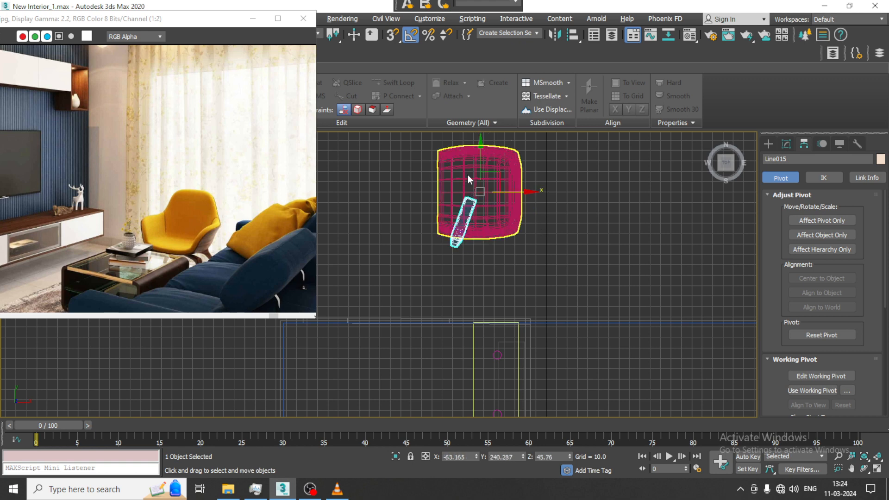
pyautogui.moveTo(478, 167); pyautogui.dragTo(479, 173)
pyautogui.moveTo(509, 198); pyautogui.dragTo(504, 199)
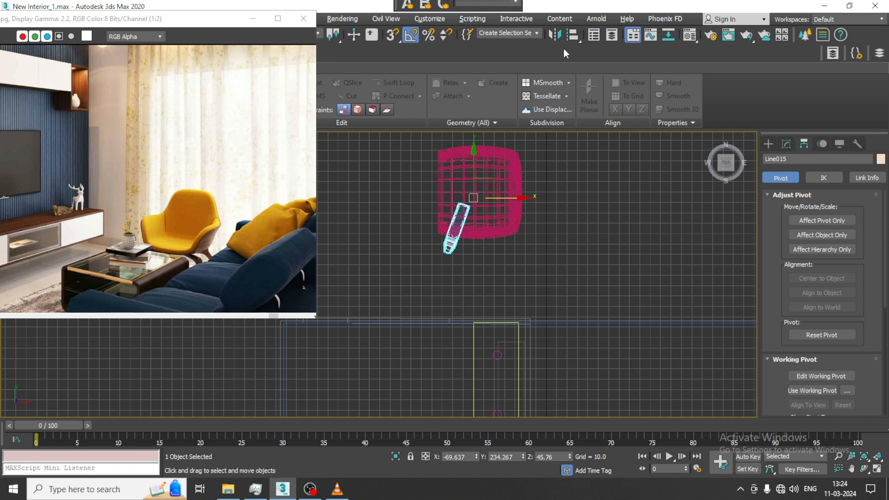
# Mirror the leg along Y as a copy and move the copy to about Y 249.2 at the opposite seat corner.
pyautogui.click(554, 36)
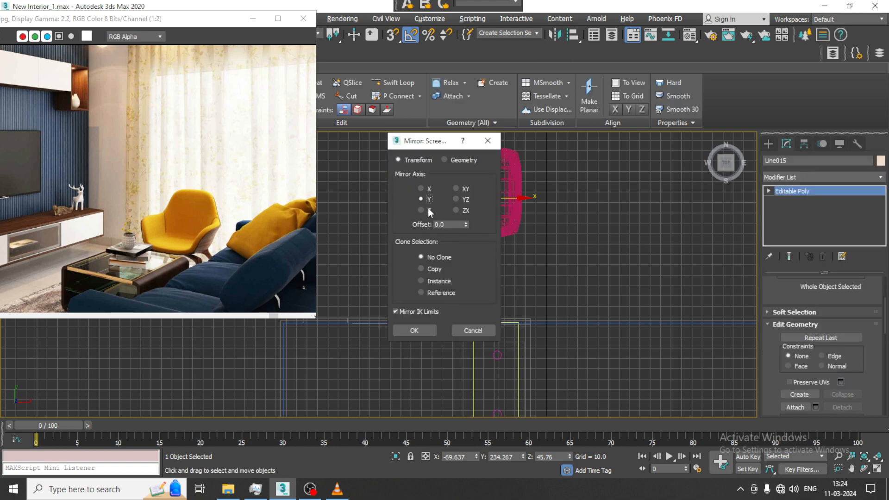
pyautogui.click(414, 330)
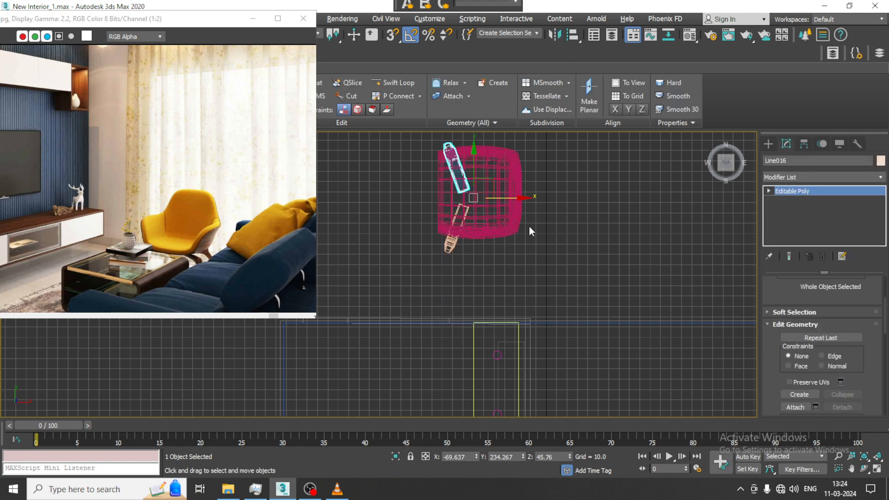
pyautogui.moveTo(474, 154); pyautogui.dragTo(481, 209, button='middle')
pyautogui.moveTo(481, 209); pyautogui.dragTo(481, 216)
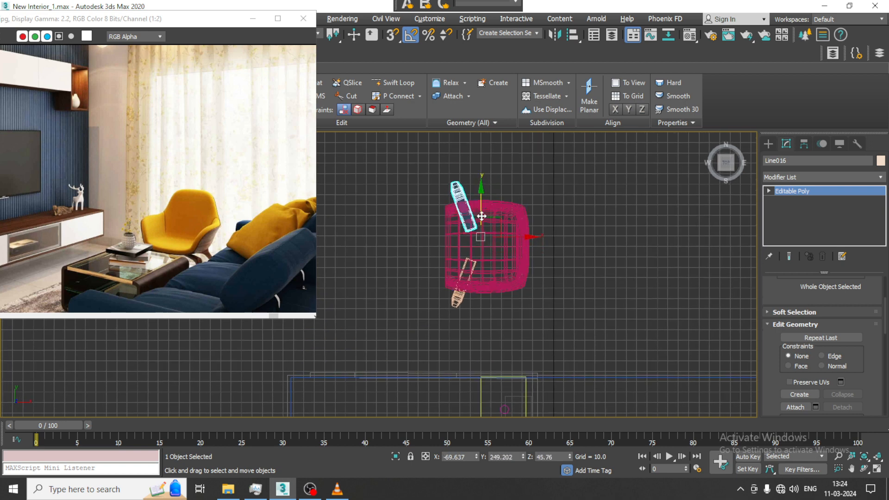
# Mirror both legs along X as copies, move the copies to the seat's other end, and check them in the Perspective view.
pyautogui.keyDown('ctrl'); pyautogui.click(456, 302); pyautogui.keyUp('ctrl')
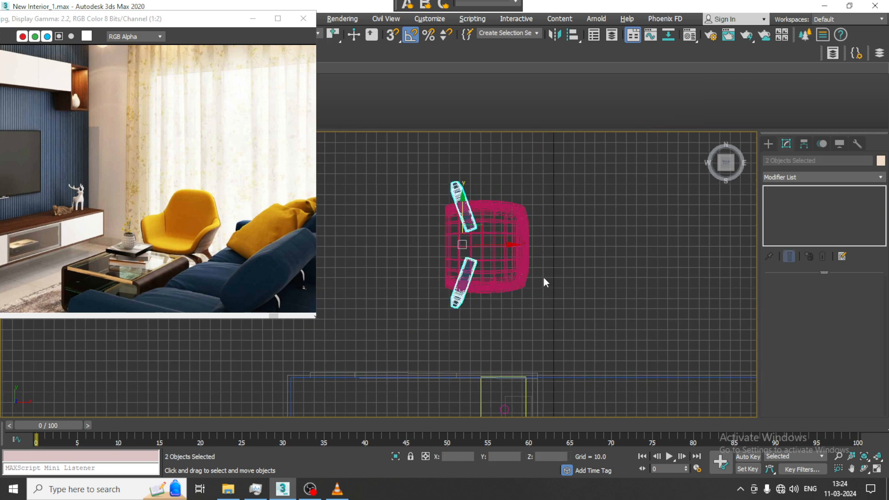
pyautogui.click(553, 35)
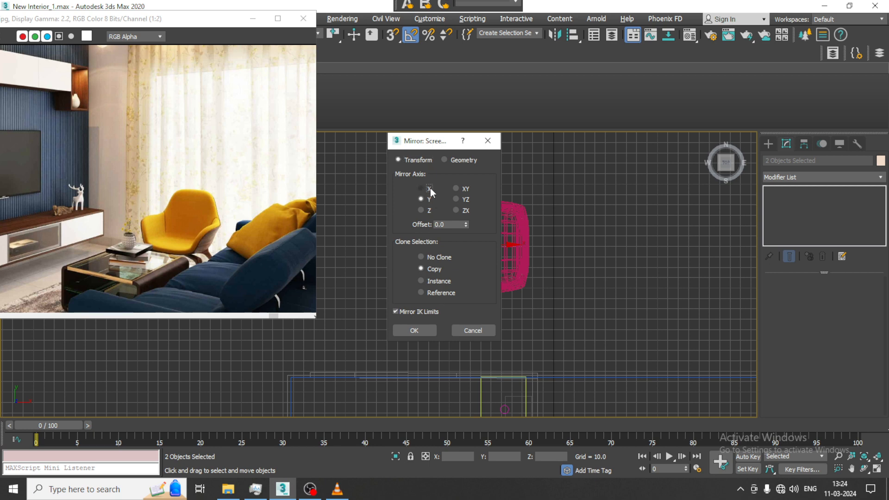
pyautogui.click(414, 331)
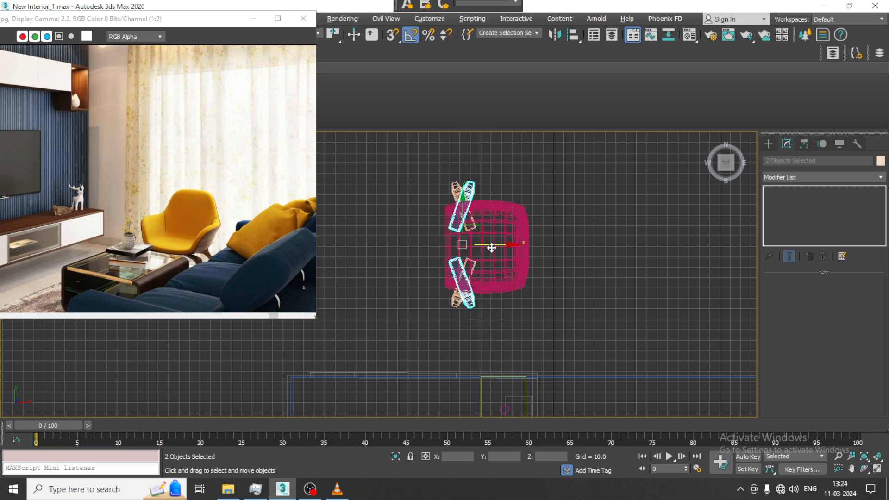
pyautogui.moveTo(491, 248); pyautogui.dragTo(539, 246)
pyautogui.hotkey('alt', 'w')
pyautogui.middleClick(585, 341)
pyautogui.hotkey('alt', 'w')
pyautogui.keyDown('alt'); pyautogui.moveTo(585, 341); pyautogui.dragTo(590, 296, button='middle'); pyautogui.keyUp('alt')
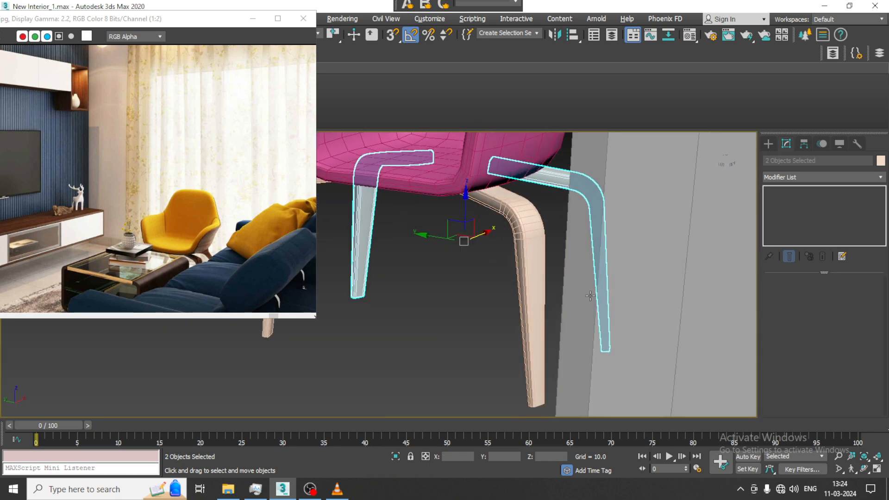
# End the isolation and move each side pair of chair legs inward along Y beneath the seat.
pyautogui.scroll(-2, 590, 296)
pyautogui.moveTo(563, 259); pyautogui.dragTo(613, 322, button='middle')
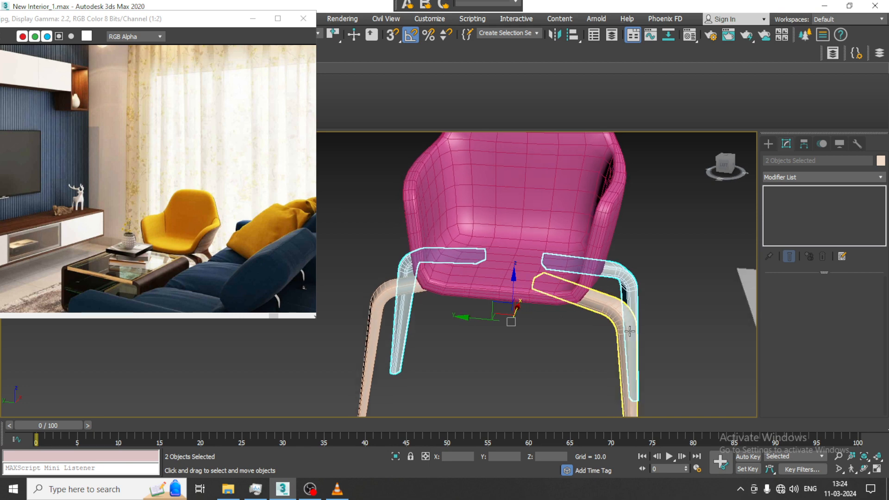
pyautogui.scroll(-4, 629, 331)
pyautogui.rightClick(610, 178)
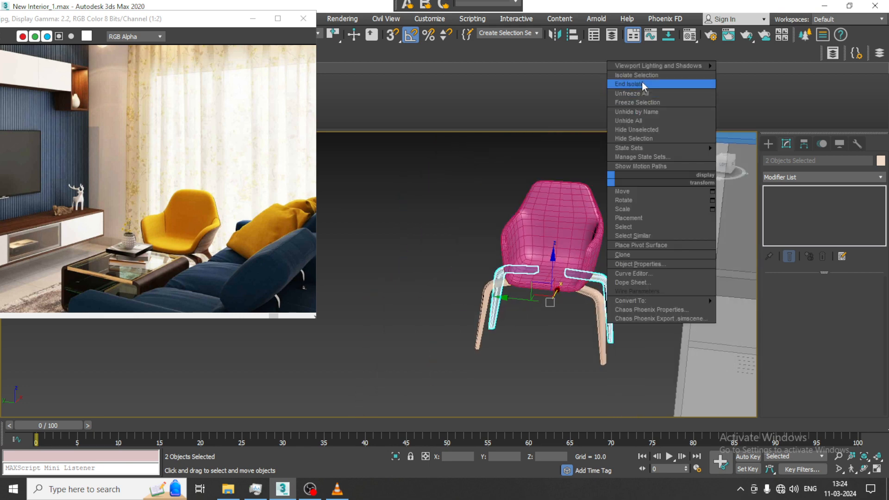
pyautogui.click(642, 83)
pyautogui.moveTo(424, 182); pyautogui.dragTo(621, 379)
pyautogui.moveTo(640, 270); pyautogui.dragTo(614, 332)
pyautogui.moveTo(628, 302); pyautogui.dragTo(594, 349)
pyautogui.keyDown('alt'); pyautogui.moveTo(531, 309); pyautogui.dragTo(533, 313, button='middle'); pyautogui.keyUp('alt')
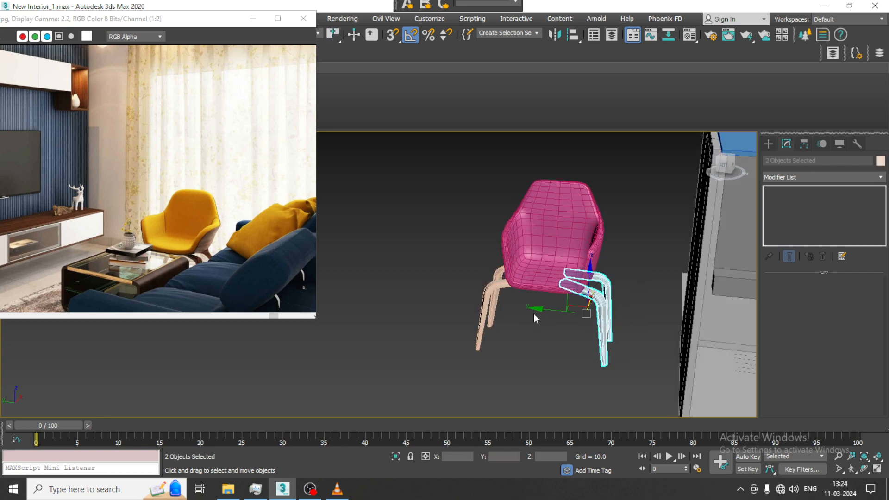
pyautogui.moveTo(533, 313); pyautogui.dragTo(475, 299)
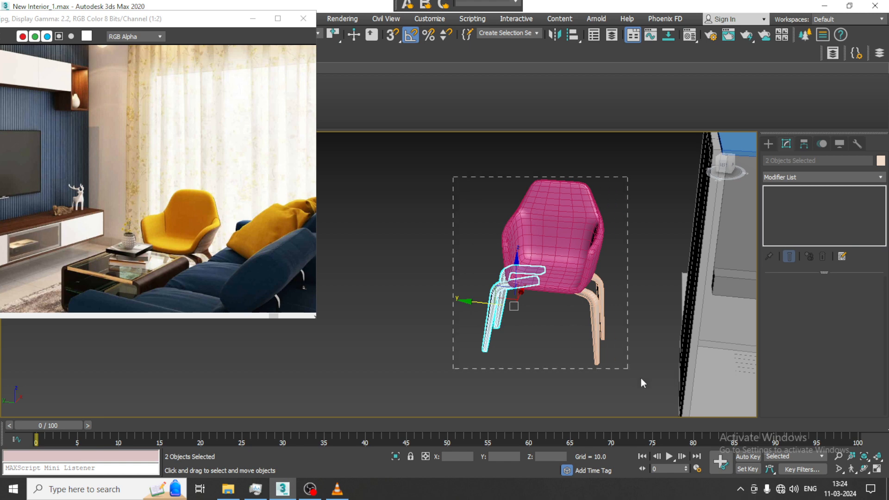
# Select the seat and all four legs, scale the chair down uniformly, and move it along Y into the room.
pyautogui.moveTo(640, 378); pyautogui.dragTo(642, 379)
pyautogui.scroll(-5, 633, 303)
pyautogui.moveTo(632, 305); pyautogui.dragTo(560, 306, button='middle')
pyautogui.press('r')
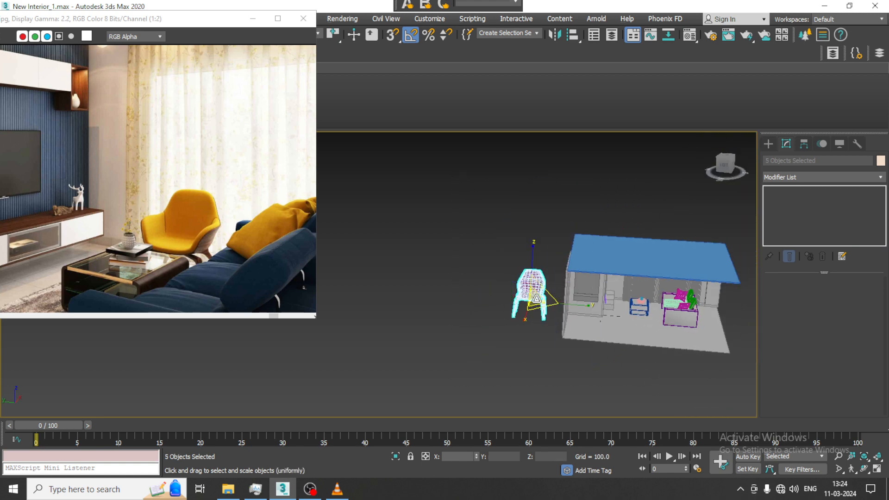
pyautogui.moveTo(536, 299); pyautogui.dragTo(566, 364)
pyautogui.press('w')
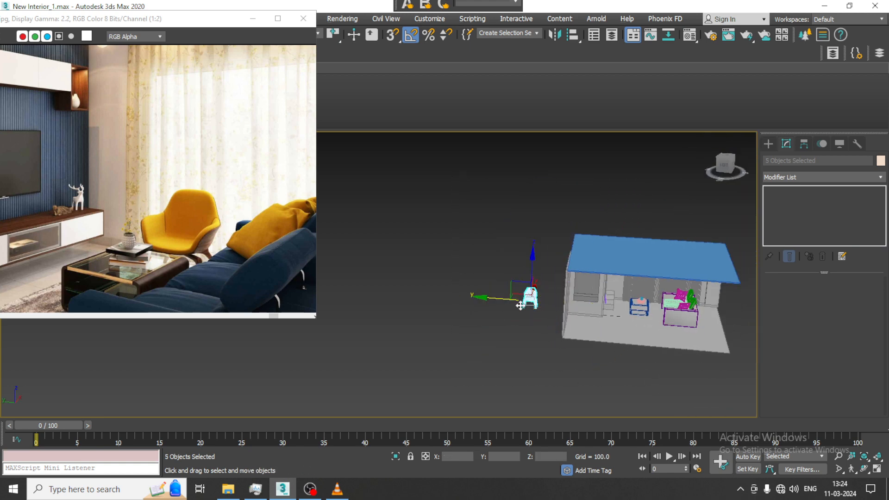
pyautogui.moveTo(499, 301); pyautogui.dragTo(611, 305)
pyautogui.press('z')
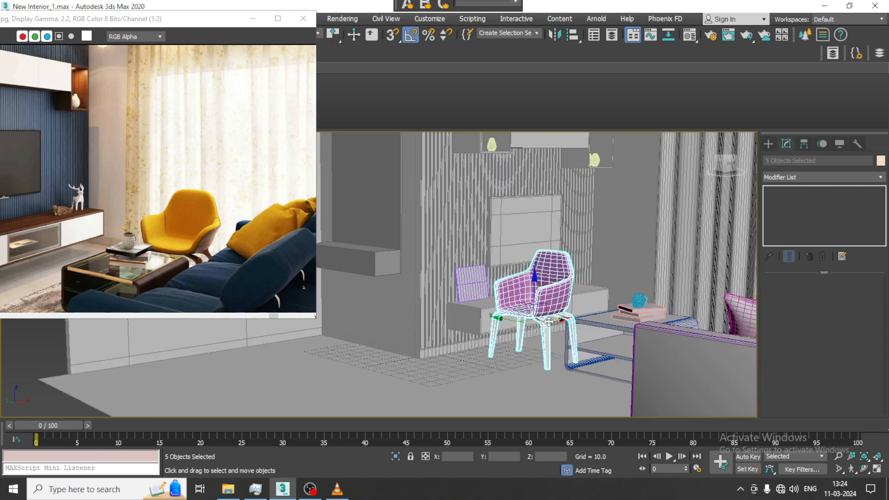
# Move the chair across the room to beside the coffee table and lower it slightly along Z.
pyautogui.moveTo(548, 321); pyautogui.dragTo(688, 296)
pyautogui.keyDown('alt'); pyautogui.moveTo(685, 290); pyautogui.dragTo(603, 252, button='middle'); pyautogui.keyUp('alt')
pyautogui.scroll(4, 680, 287)
pyautogui.moveTo(607, 253); pyautogui.dragTo(619, 357)
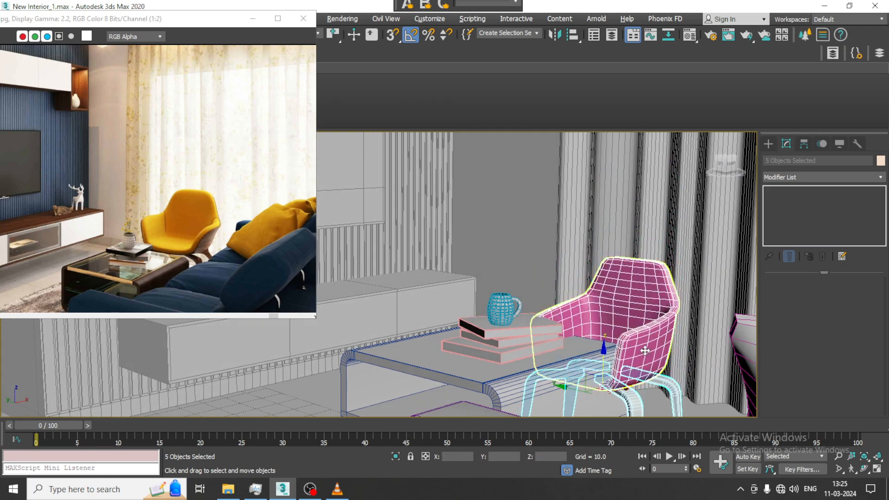
pyautogui.moveTo(619, 357); pyautogui.dragTo(591, 247, button='middle')
pyautogui.keyDown('alt'); pyautogui.moveTo(591, 248); pyautogui.dragTo(609, 262, button='middle'); pyautogui.keyUp('alt')
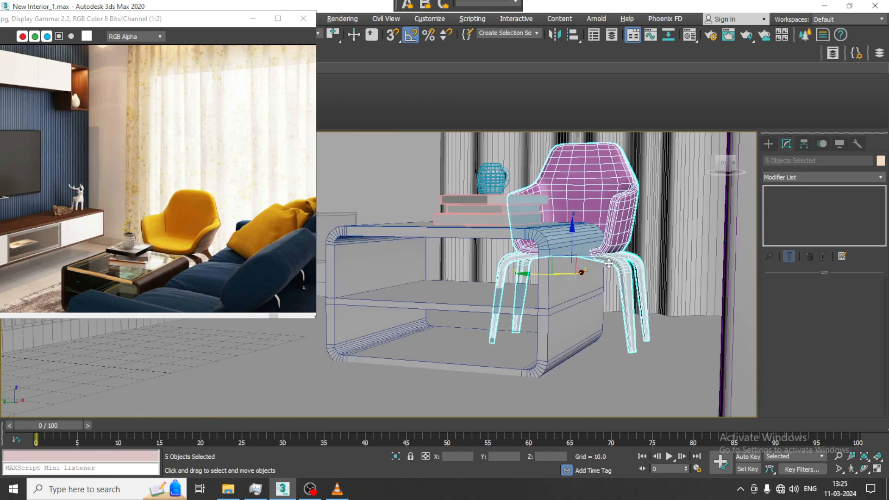
pyautogui.moveTo(573, 229); pyautogui.dragTo(574, 231)
# Scale the whole chair up slightly and raise it by about 4.46 along Z beside the coffee table.
pyautogui.press('r')
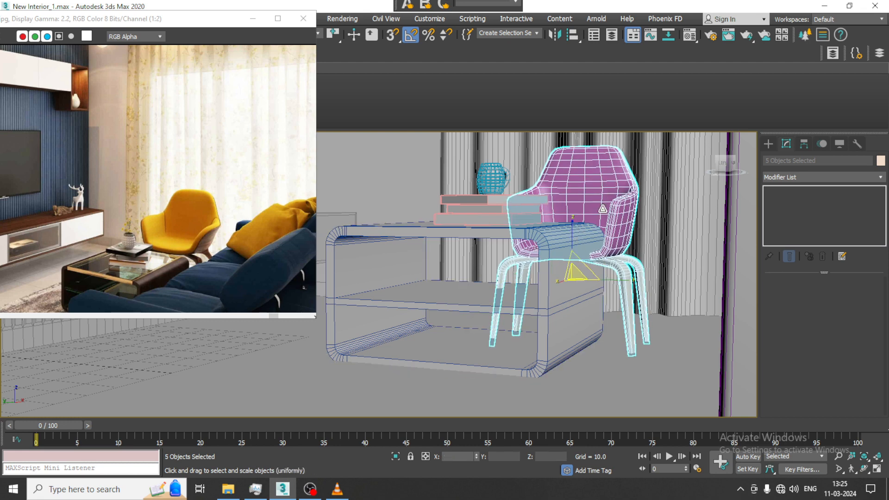
pyautogui.moveTo(571, 275); pyautogui.dragTo(586, 254)
pyautogui.press('w')
pyautogui.keyDown('alt'); pyautogui.moveTo(585, 254); pyautogui.dragTo(566, 282, button='middle'); pyautogui.keyUp('alt')
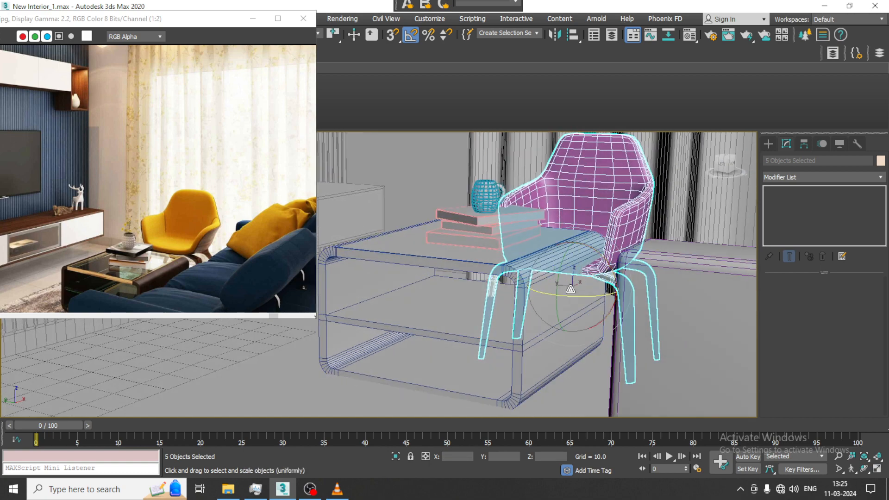
pyautogui.moveTo(572, 287); pyautogui.dragTo(578, 273)
pyautogui.press('w')
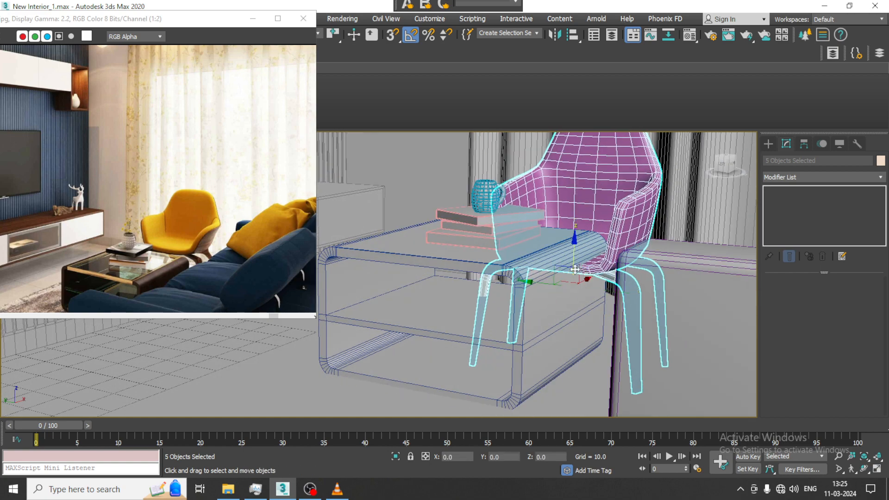
pyautogui.keyDown('alt'); pyautogui.moveTo(578, 256); pyautogui.dragTo(613, 216, button='middle'); pyautogui.keyUp('alt')
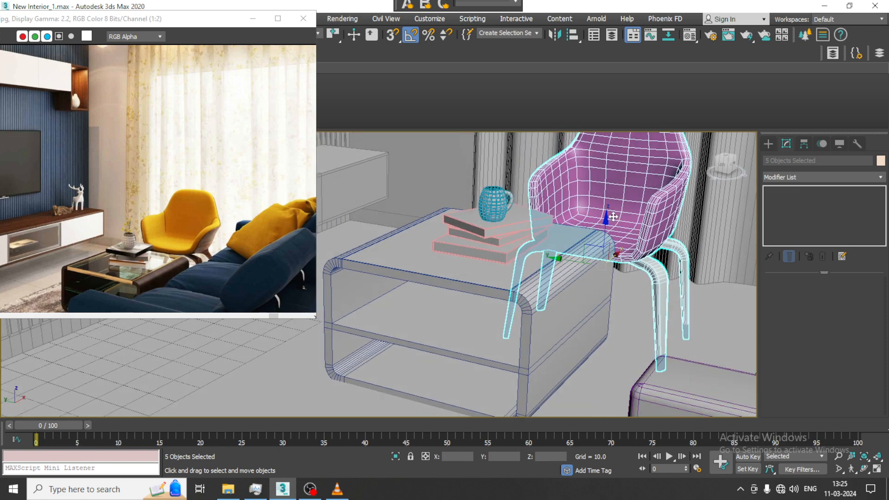
pyautogui.moveTo(605, 221); pyautogui.dragTo(606, 211)
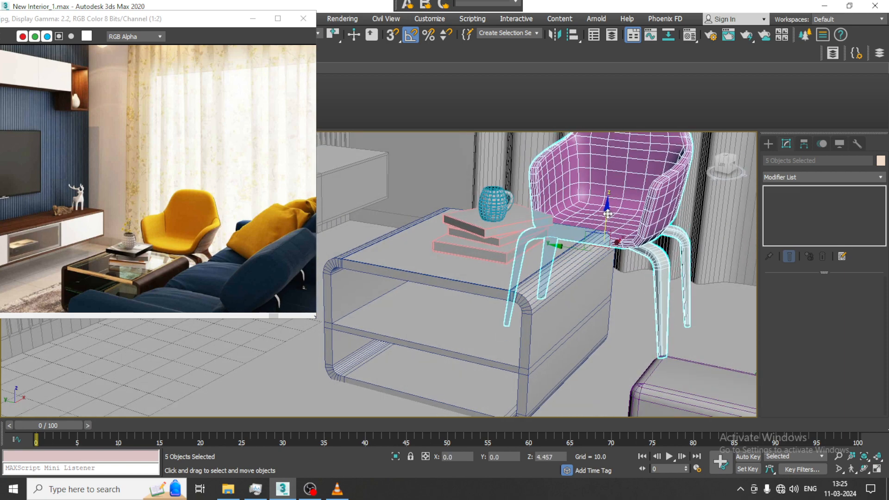
pyautogui.keyDown('alt'); pyautogui.moveTo(636, 238); pyautogui.dragTo(643, 214, button='middle'); pyautogui.keyUp('alt')
pyautogui.scroll(-6, 643, 214)
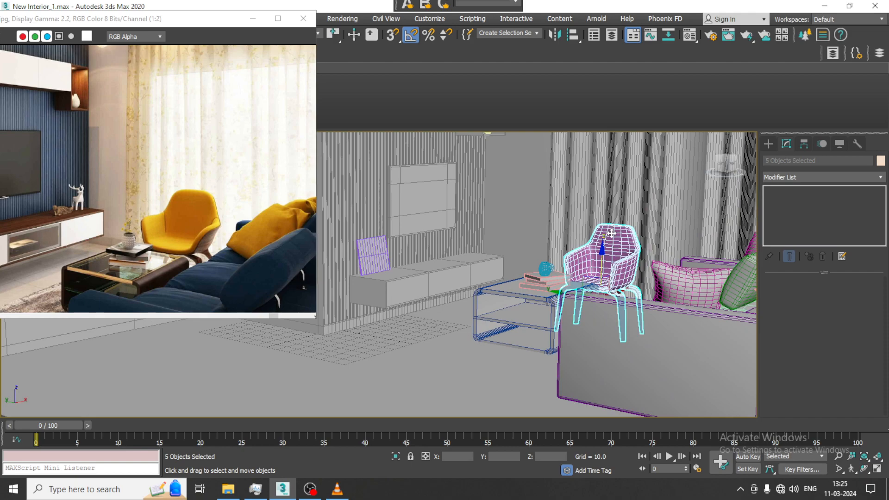
# Select only the chair's seat shell and scale it up slightly relative to the legs.
pyautogui.click(611, 233)
pyautogui.press('r')
pyautogui.moveTo(592, 268); pyautogui.dragTo(592, 268)
pyautogui.keyDown('alt'); pyautogui.moveTo(596, 289); pyautogui.dragTo(636, 261, button='middle'); pyautogui.keyUp('alt')
pyautogui.scroll(3, 618, 313)
pyautogui.scroll(3, 620, 311)
pyautogui.scroll(-3, 629, 306)
pyautogui.scroll(-4, 637, 284)
pyautogui.scroll(3, 636, 262)
pyautogui.hotkey('ctrl', 'e')
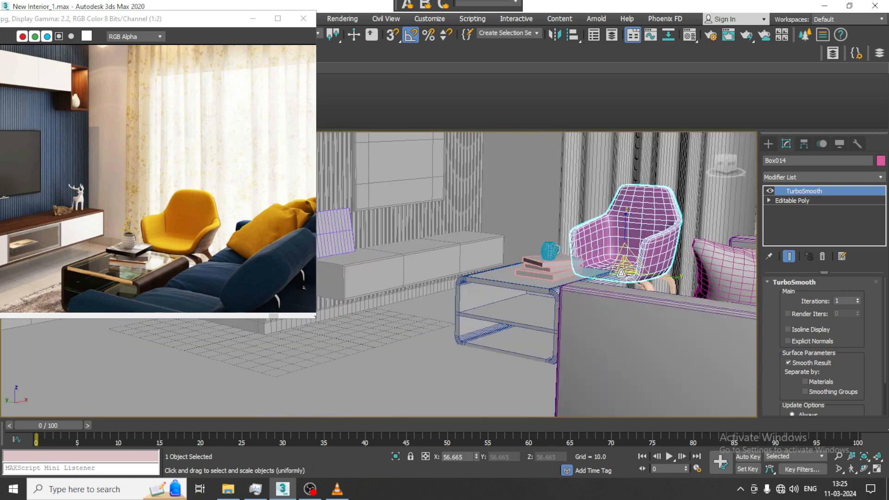
pyautogui.moveTo(625, 279); pyautogui.dragTo(624, 278)
pyautogui.keyDown('alt'); pyautogui.moveTo(625, 278); pyautogui.dragTo(673, 286, button='middle'); pyautogui.keyUp('alt')
pyautogui.scroll(2, 655, 281)
pyautogui.scroll(-2, 666, 280)
pyautogui.hotkey('ctrl', 'e')
# Select the two legs on the sofa side and move them inward along Y beneath the enlarged seat.
pyautogui.click(657, 291)
pyautogui.scroll(-5, 657, 291)
pyautogui.scroll(8, 674, 286)
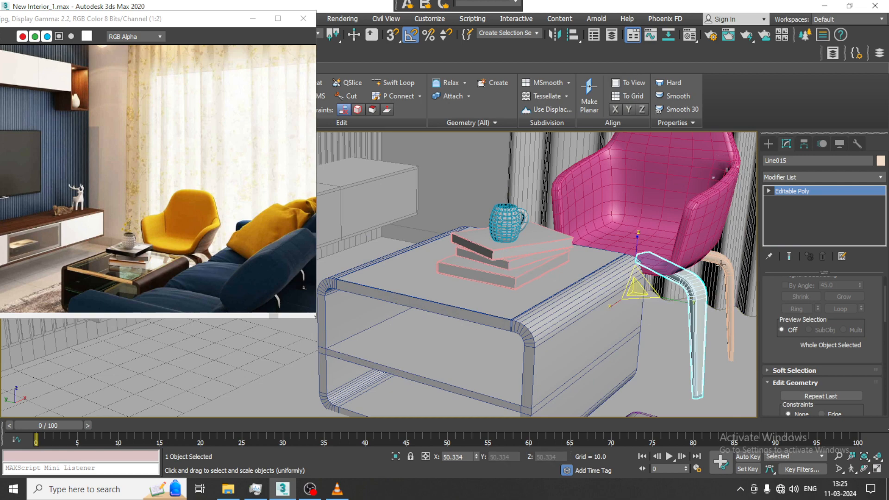
pyautogui.keyDown('ctrl'); pyautogui.click(721, 265); pyautogui.keyUp('ctrl')
pyautogui.press('w')
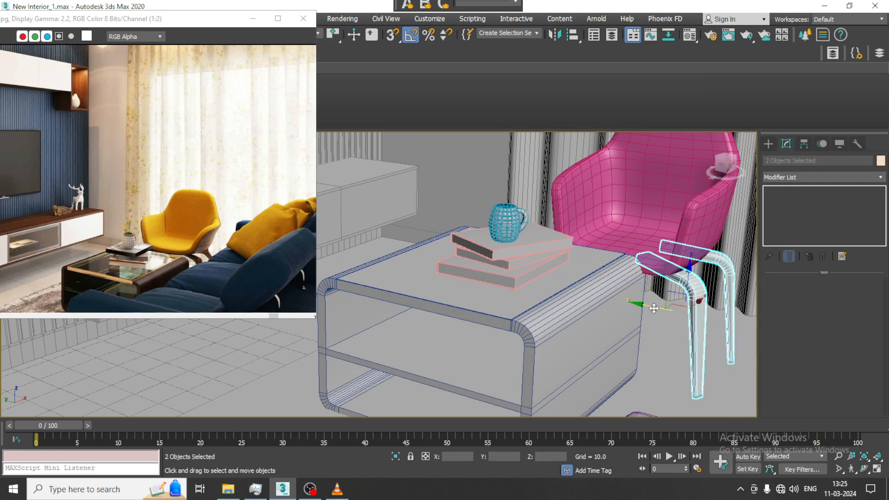
pyautogui.moveTo(654, 308); pyautogui.dragTo(633, 303)
pyautogui.keyDown('alt'); pyautogui.moveTo(634, 304); pyautogui.dragTo(619, 317, button='middle'); pyautogui.keyUp('alt')
pyautogui.moveTo(681, 299); pyautogui.dragTo(686, 296)
pyautogui.keyDown('alt'); pyautogui.moveTo(685, 296); pyautogui.dragTo(741, 297, button='middle'); pyautogui.keyUp('alt')
# Undo the single-leg change, select the opposite pair of legs, and adjust their position beneath the seat.
pyautogui.click(562, 268)
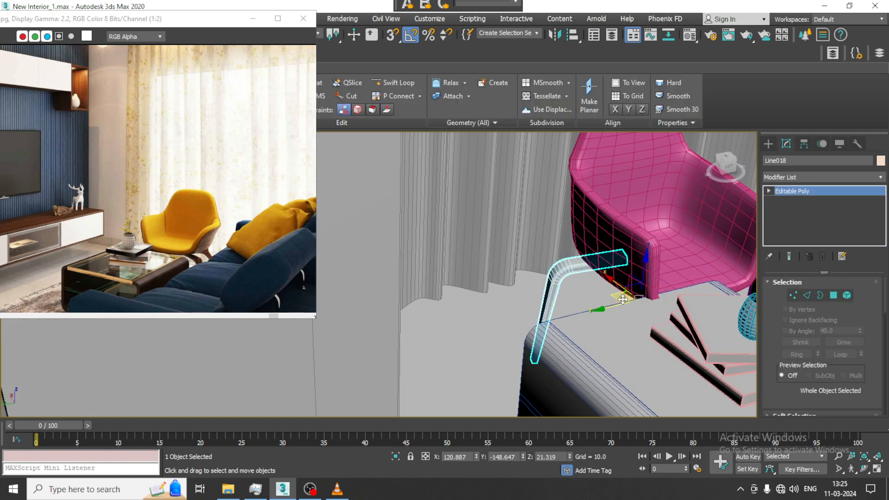
pyautogui.hotkey('ctrl', 'z')
pyautogui.moveTo(573, 335); pyautogui.dragTo(596, 330)
pyautogui.scroll(-4, 581, 305)
pyautogui.keyDown('alt'); pyautogui.moveTo(596, 329); pyautogui.dragTo(582, 305, button='middle'); pyautogui.keyUp('alt')
pyautogui.scroll(-5, 588, 295)
pyautogui.scroll(4, 584, 297)
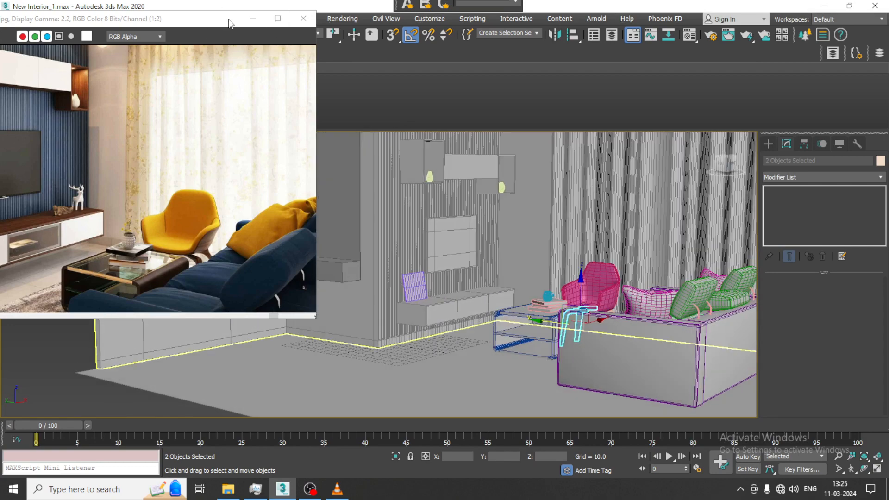
# Select every object in the scene, assign the 01 - Default material to all of them, and clear the selection.
pyautogui.moveTo(230, 23); pyautogui.dragTo(197, 25)
pyautogui.scroll(-5, 533, 240)
pyautogui.keyDown('alt'); pyautogui.moveTo(532, 239); pyautogui.dragTo(539, 238, button='middle'); pyautogui.keyUp('alt')
pyautogui.hotkey('ctrl', 'a')
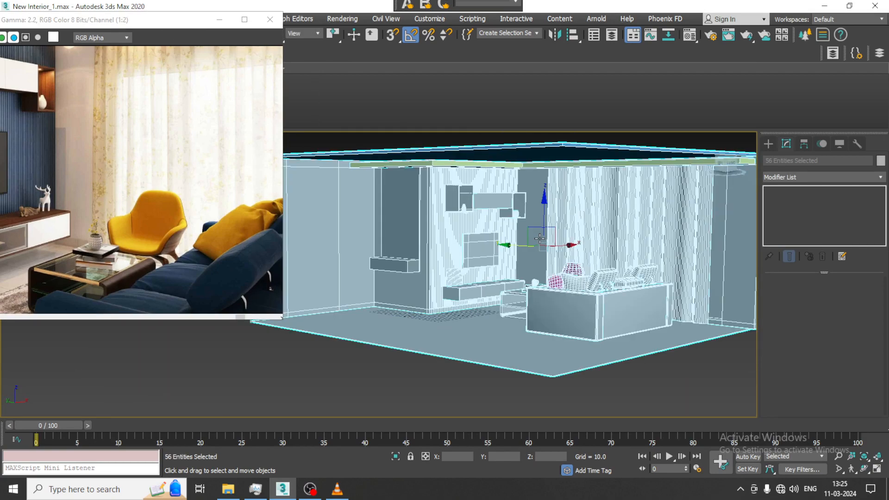
pyautogui.press('m')
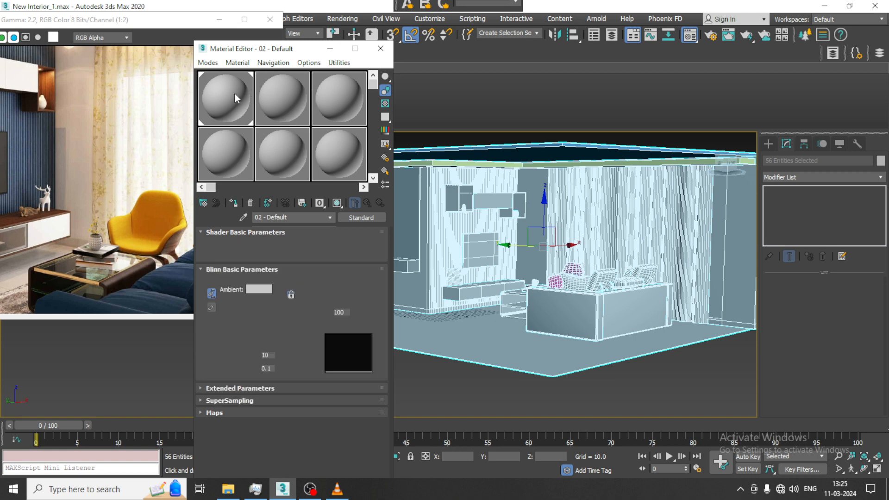
pyautogui.click(235, 204)
pyautogui.click(329, 49)
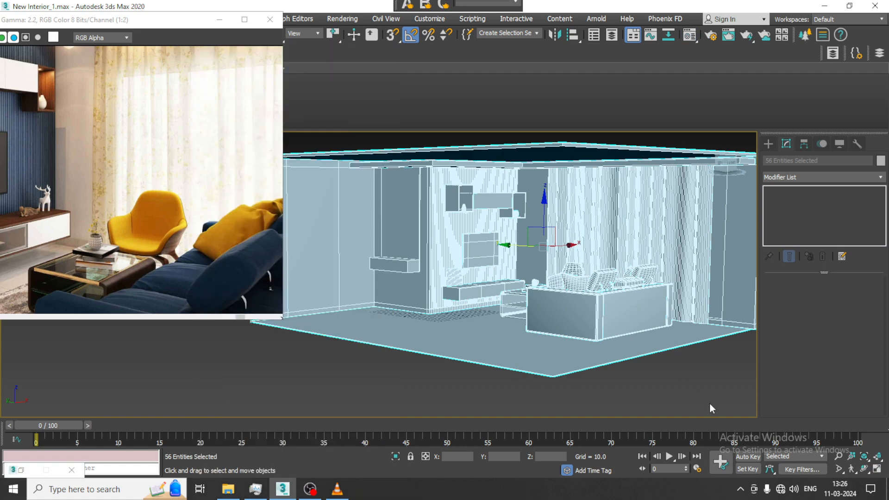
pyautogui.click(712, 407)
# Shrink the reference image window and examine the modelled TV wall and furniture against it in Expert Mode.
pyautogui.scroll(6, 556, 291)
pyautogui.moveTo(542, 296); pyautogui.dragTo(686, 358, button='middle')
pyautogui.moveTo(603, 325); pyautogui.dragTo(552, 332, button='middle')
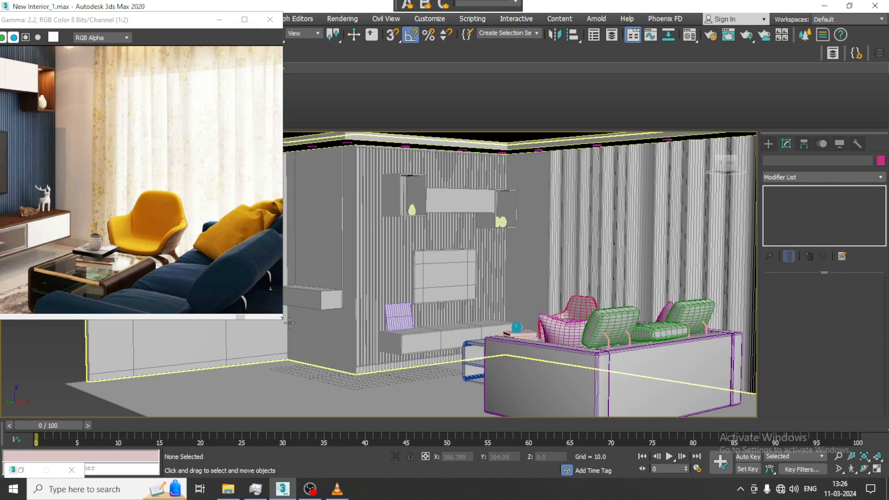
pyautogui.moveTo(284, 324); pyautogui.dragTo(276, 179)
pyautogui.scroll(-1, 156, 126)
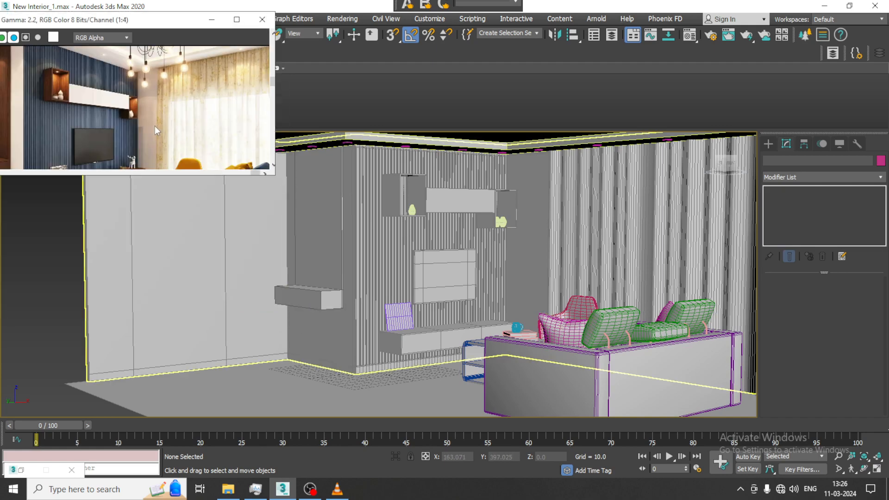
pyautogui.keyDown('alt'); pyautogui.moveTo(445, 248); pyautogui.dragTo(458, 199, button='middle'); pyautogui.keyUp('alt')
pyautogui.moveTo(460, 230); pyautogui.dragTo(518, 265, button='middle')
pyautogui.hotkey('ctrl', 'x')
pyautogui.scroll(1, 427, 231)
pyautogui.scroll(-1, 466, 247)
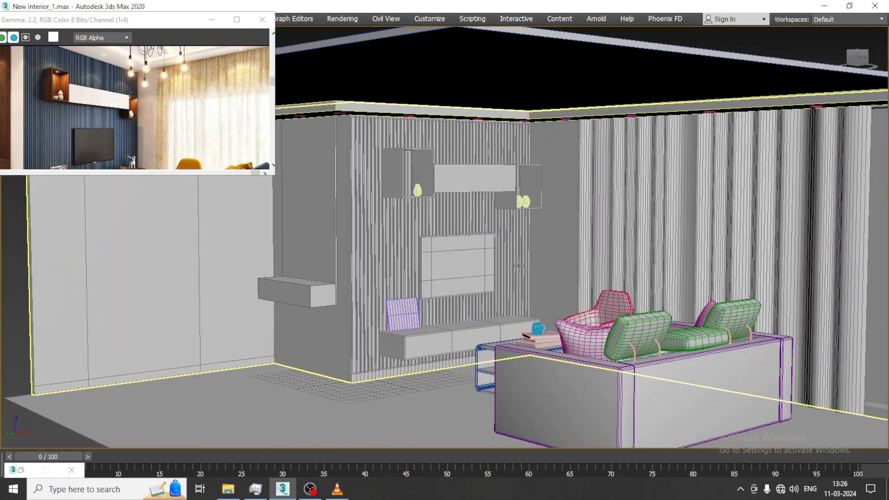
pyautogui.scroll(2, 518, 265)
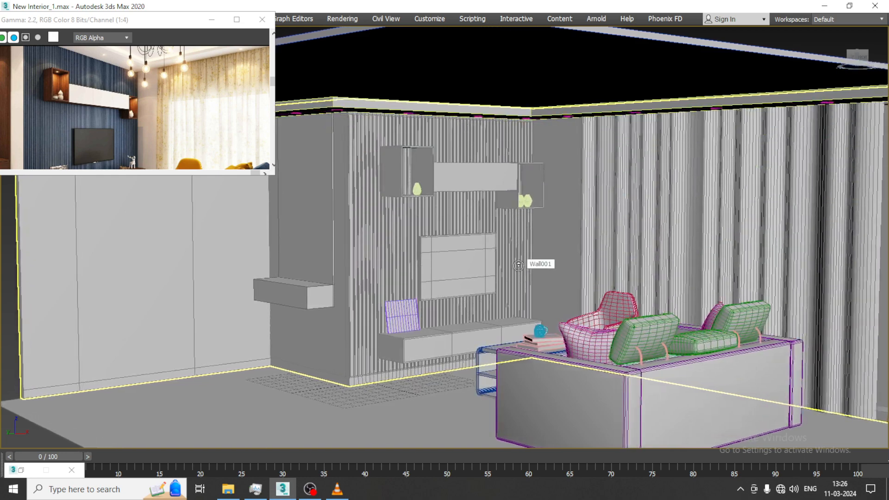
pyautogui.scroll(3, 518, 265)
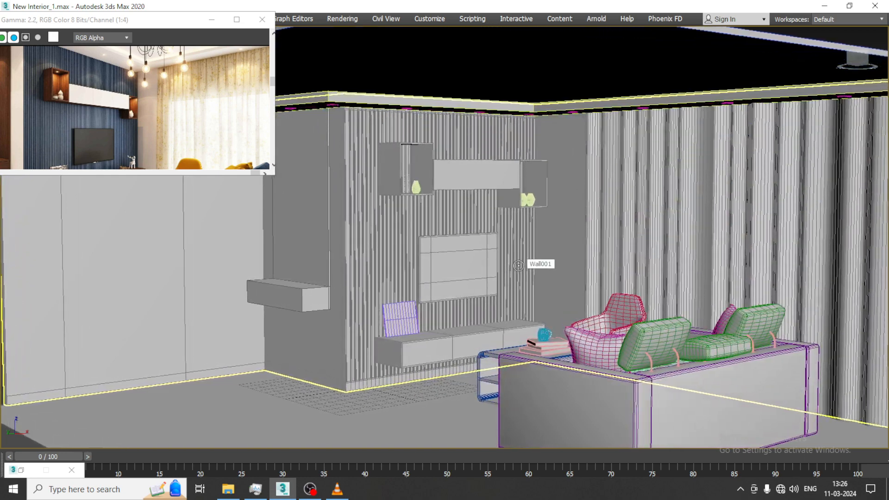